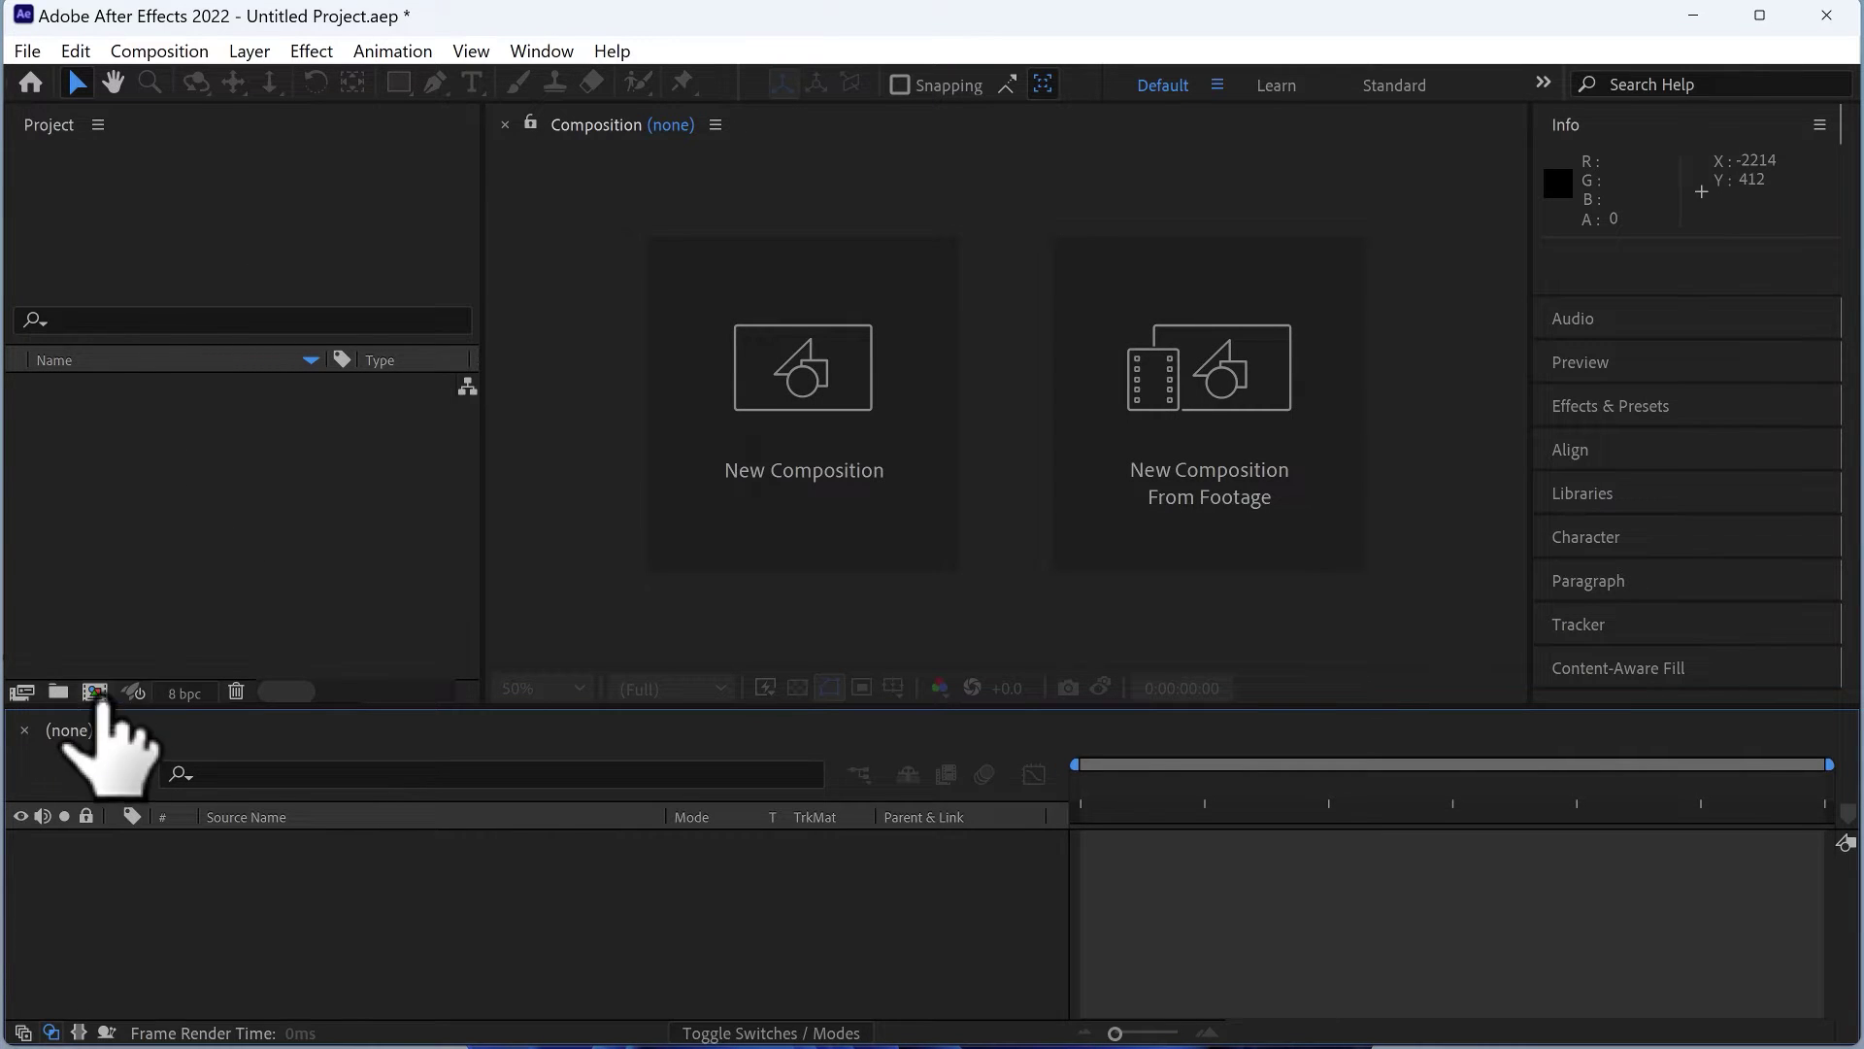
Step: Create Comp 1 at 1440x1080, 30 fps, and view it at 100% full size
left_click(94, 691)
left_click(899, 272)
left_click(958, 520)
key("Return")
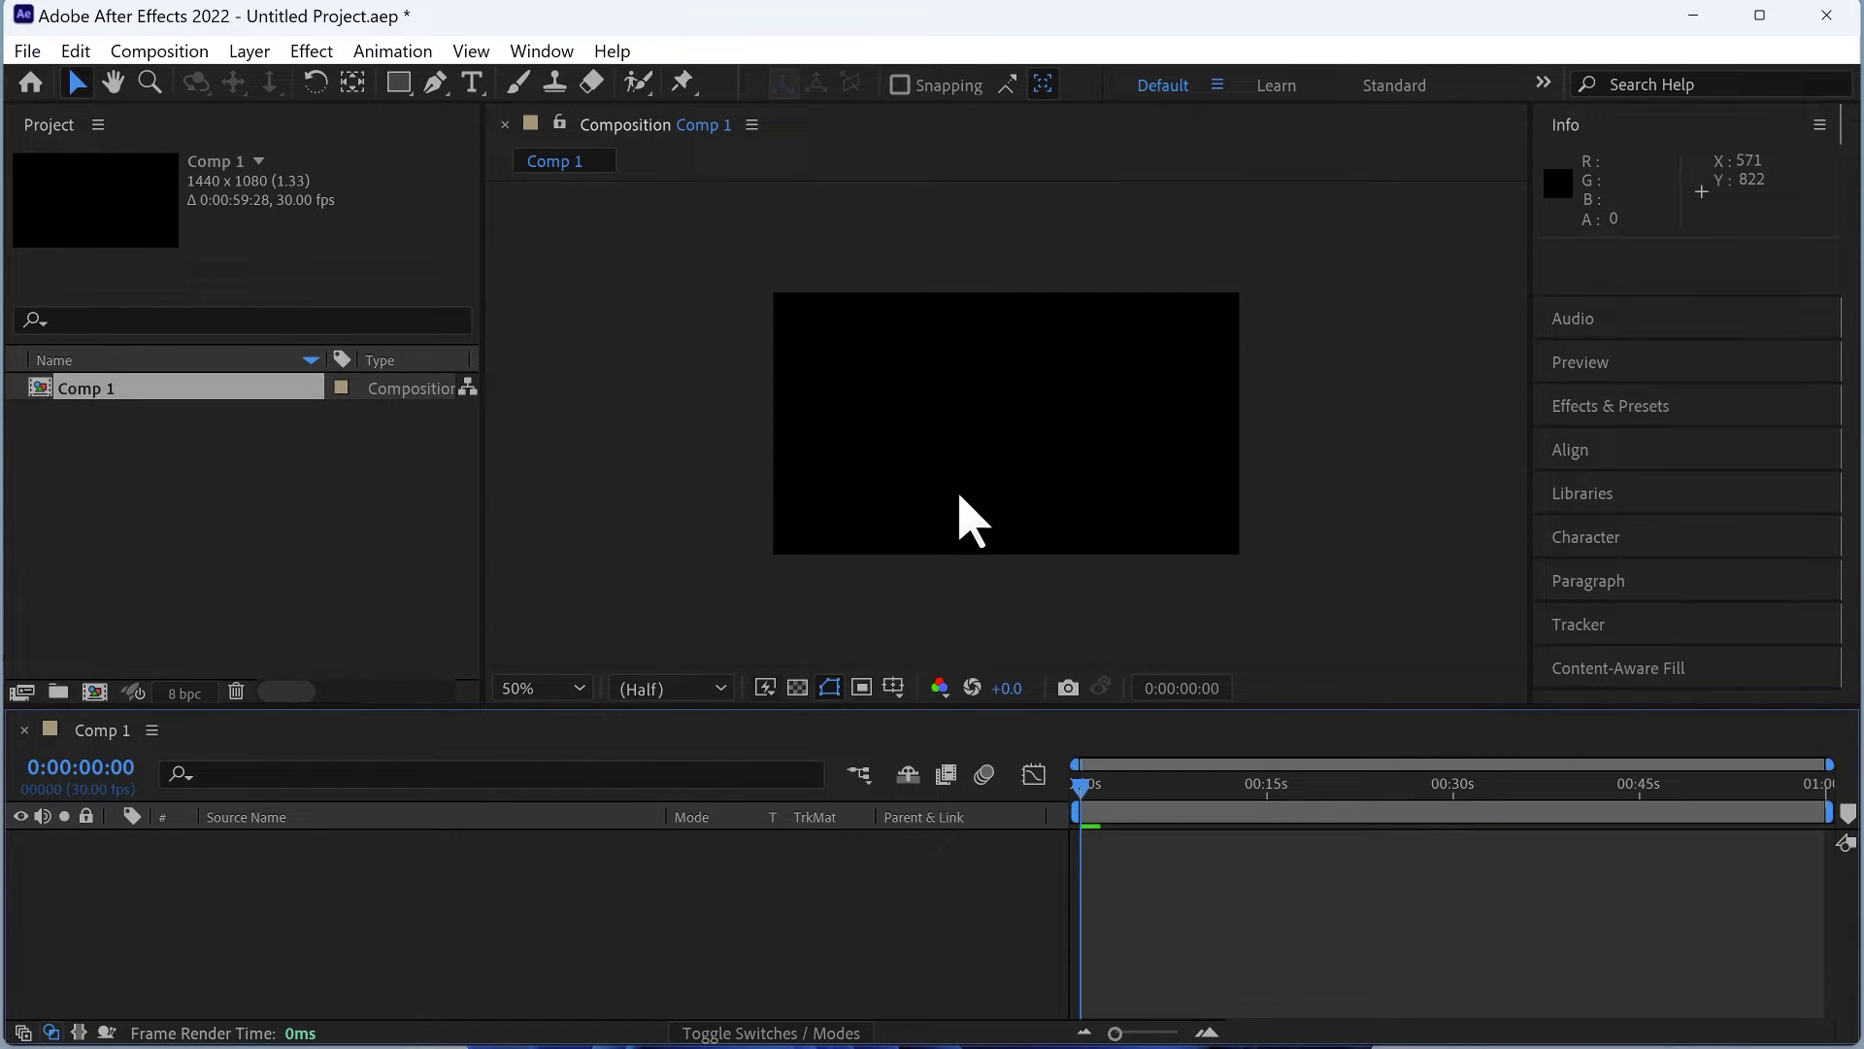
key("period")
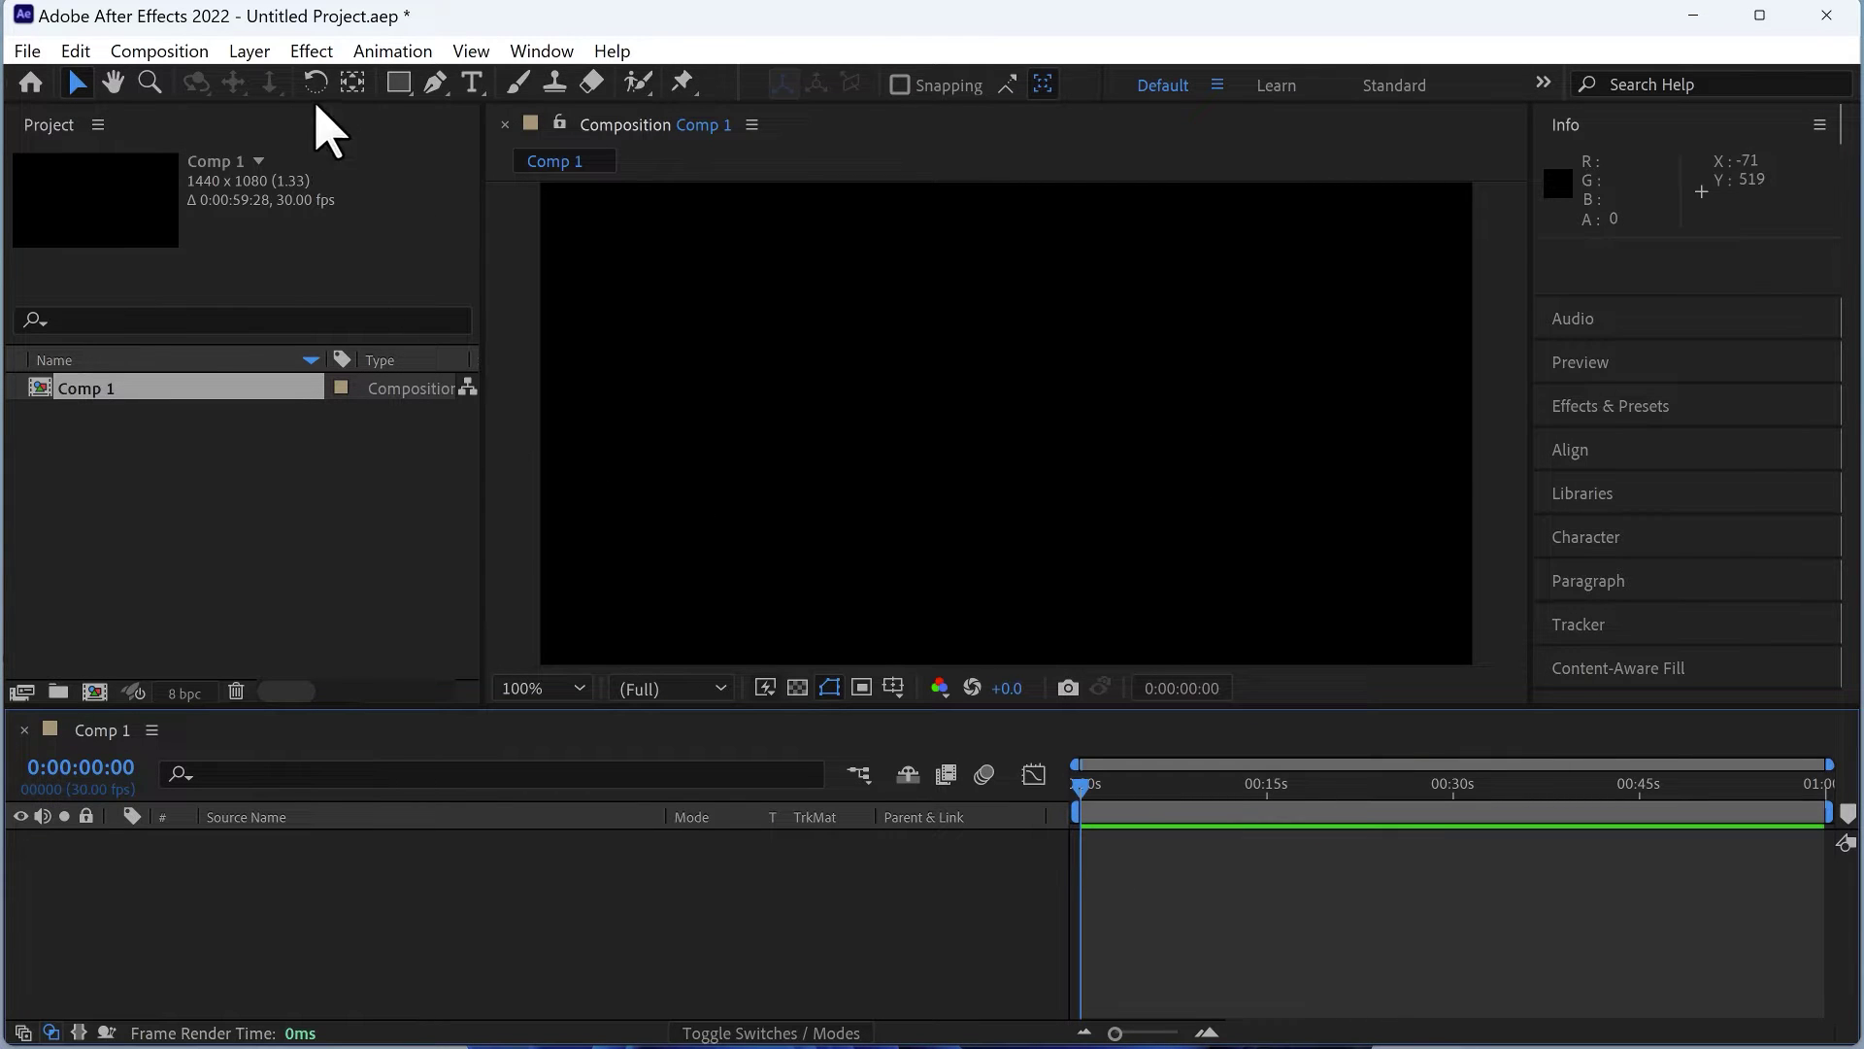
Step: Add a text layer reading 'after effecst class' in the composition
left_click(472, 84)
left_click(937, 466)
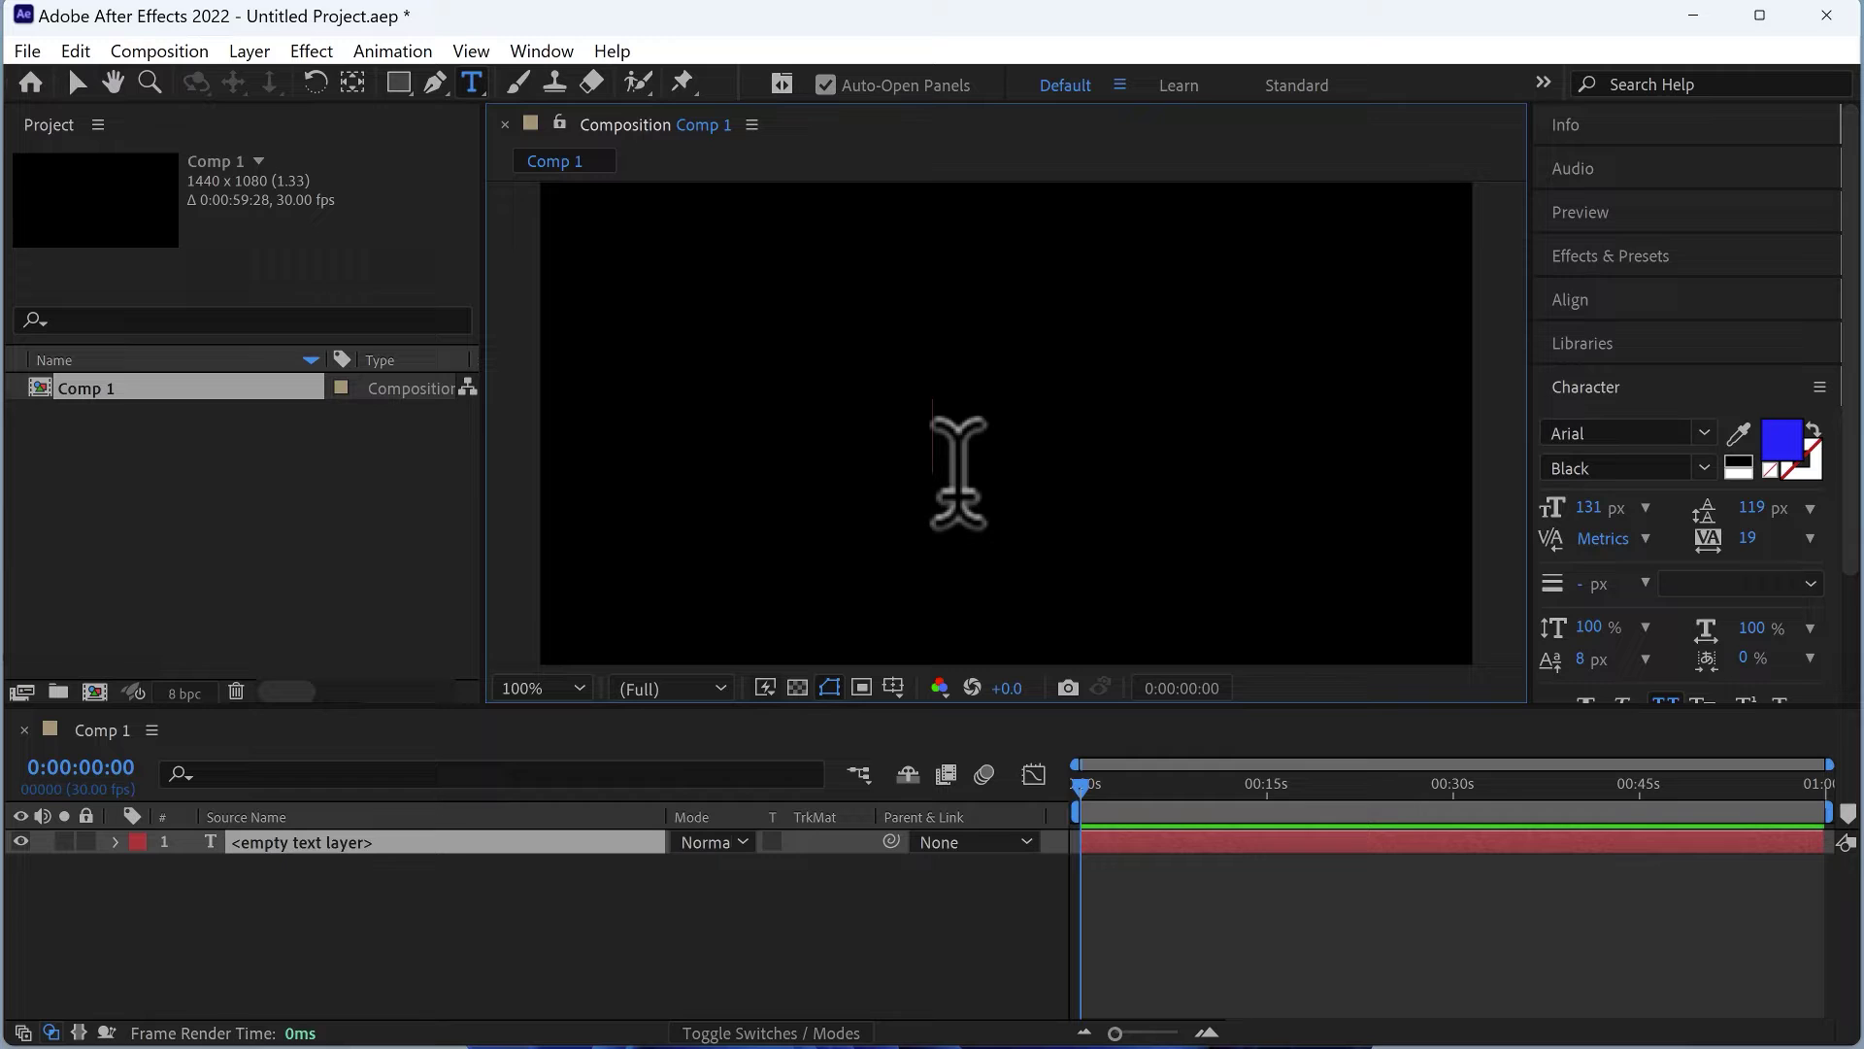
type("after e")
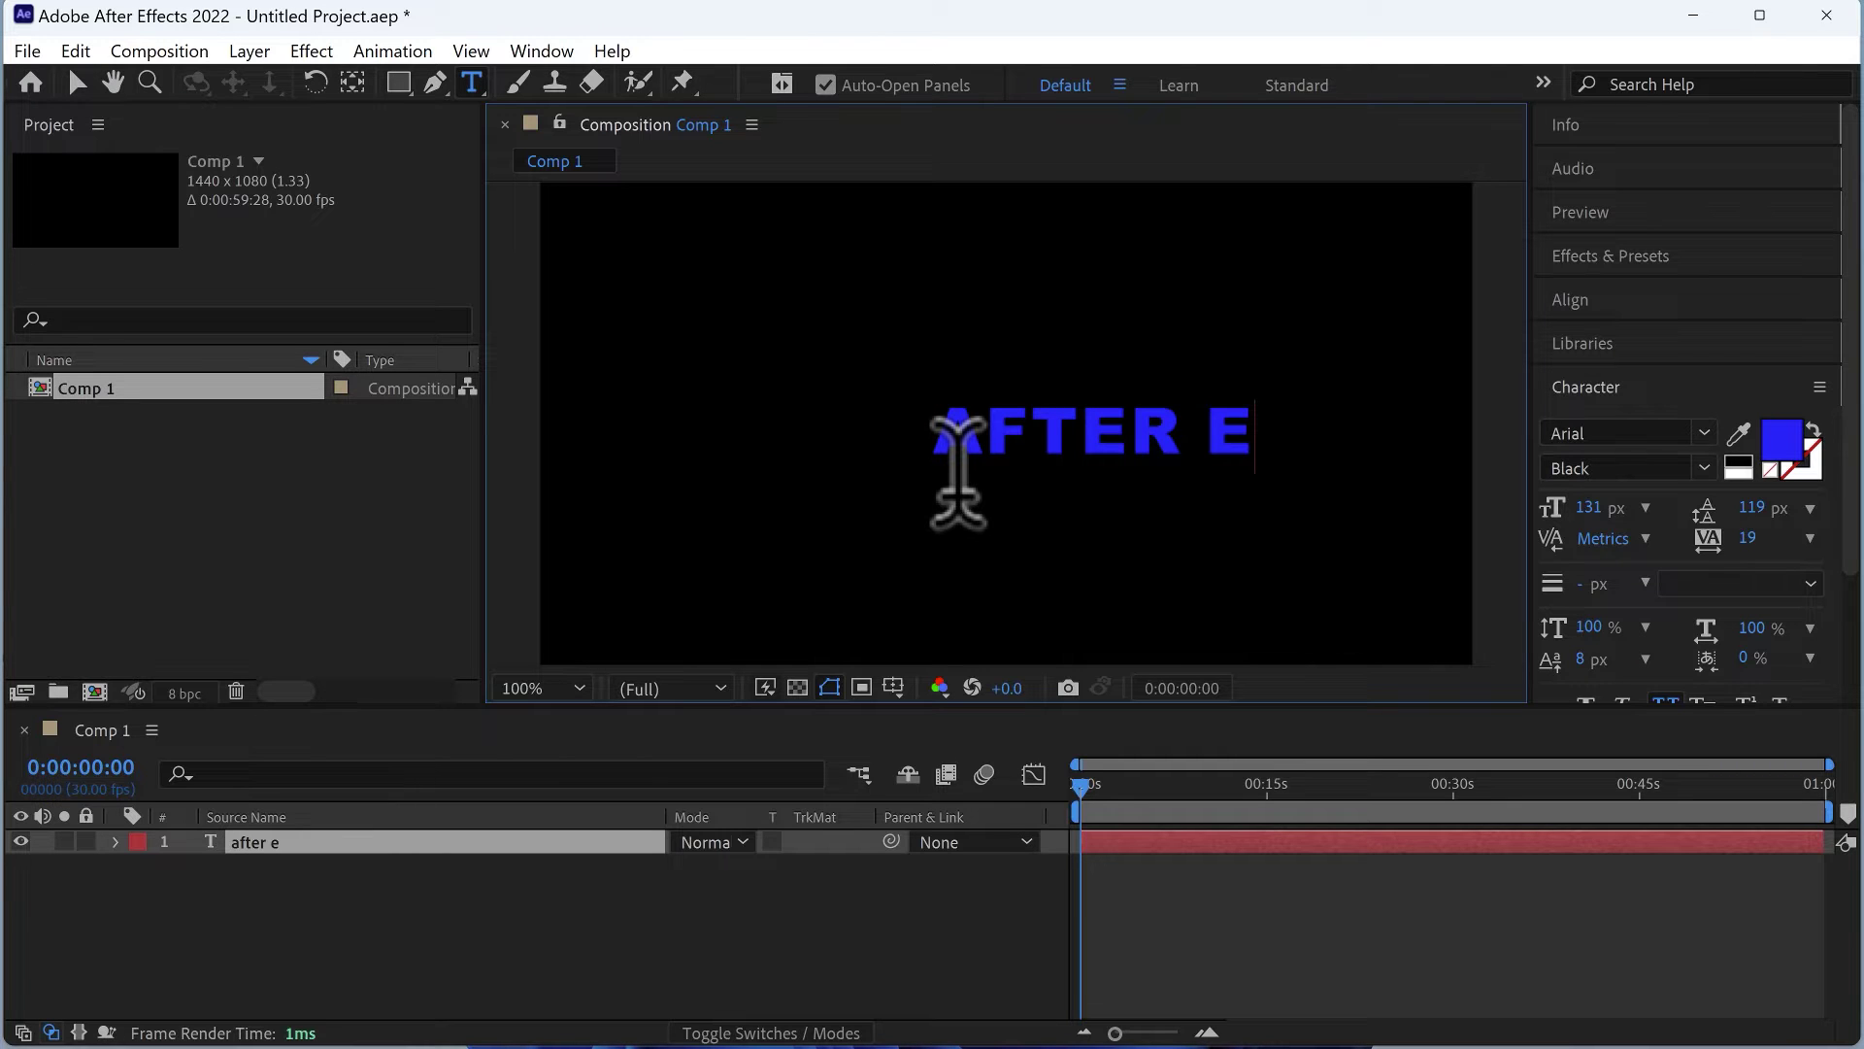
type("ffecst class")
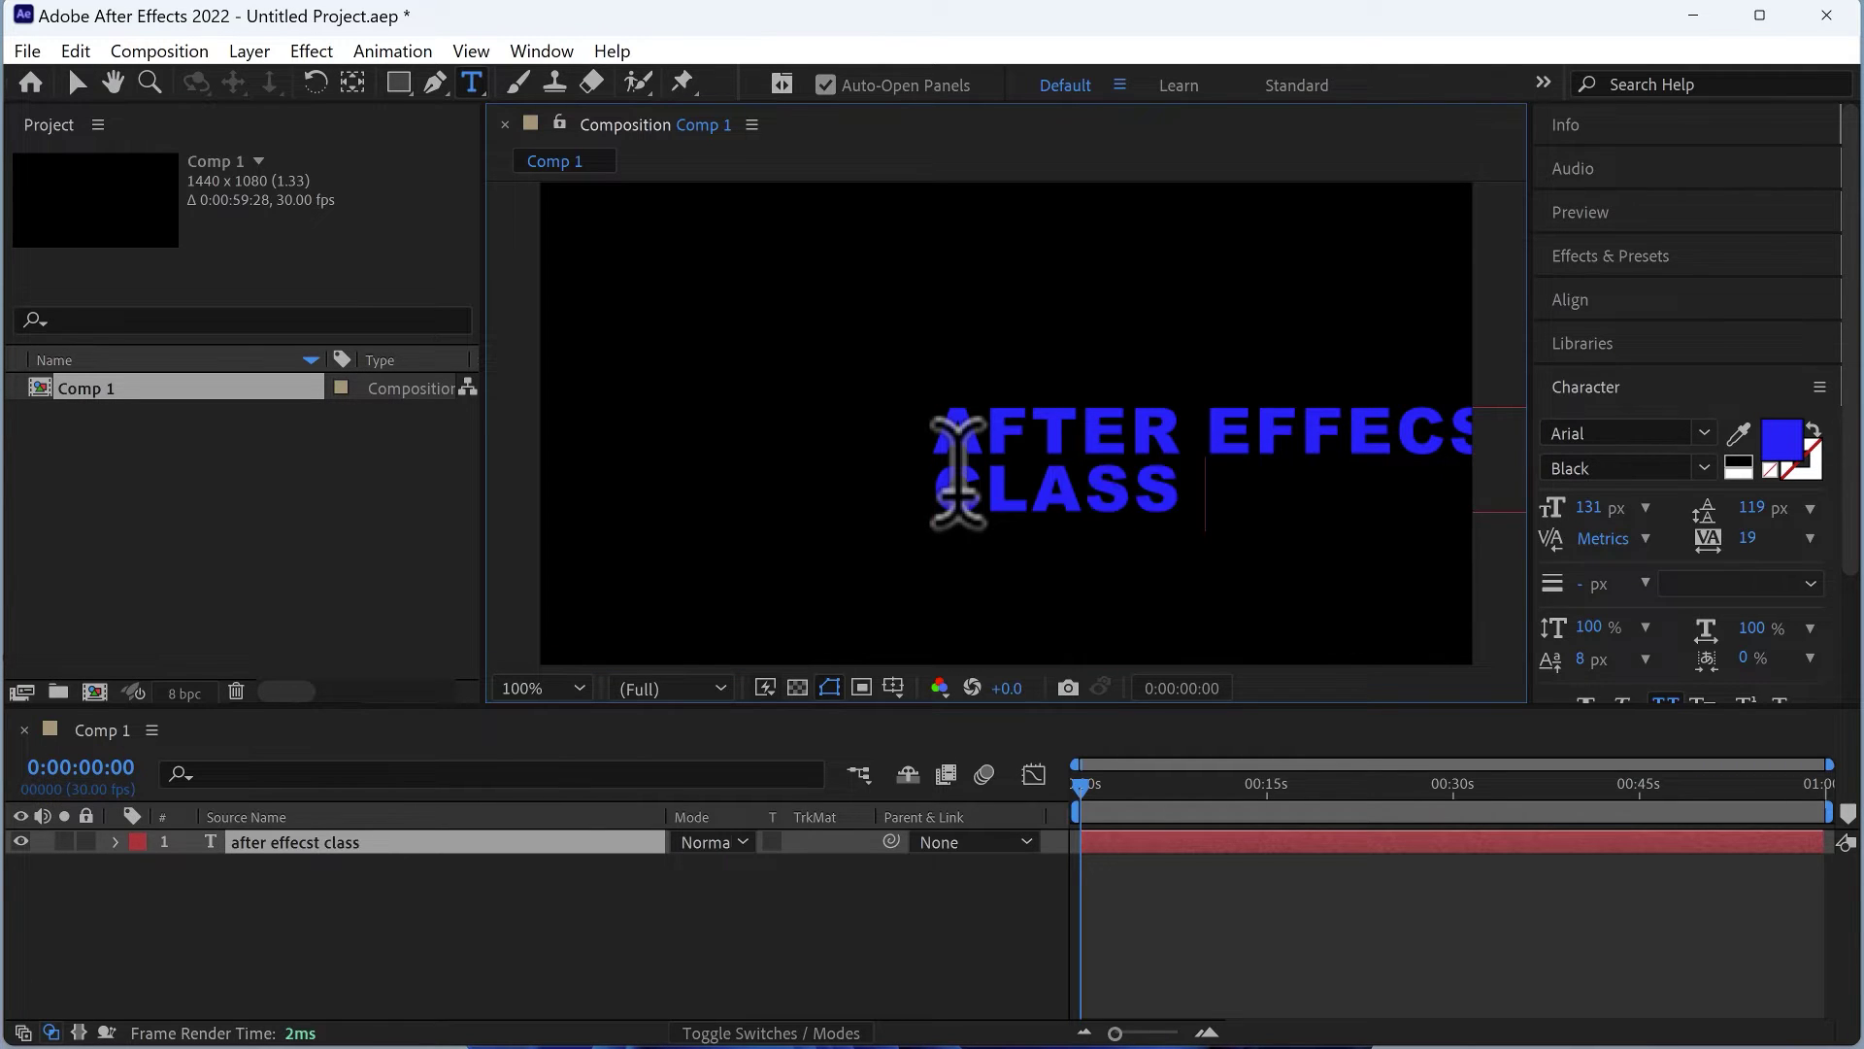
key("Escape")
key("ctrl+Home")
key("y")
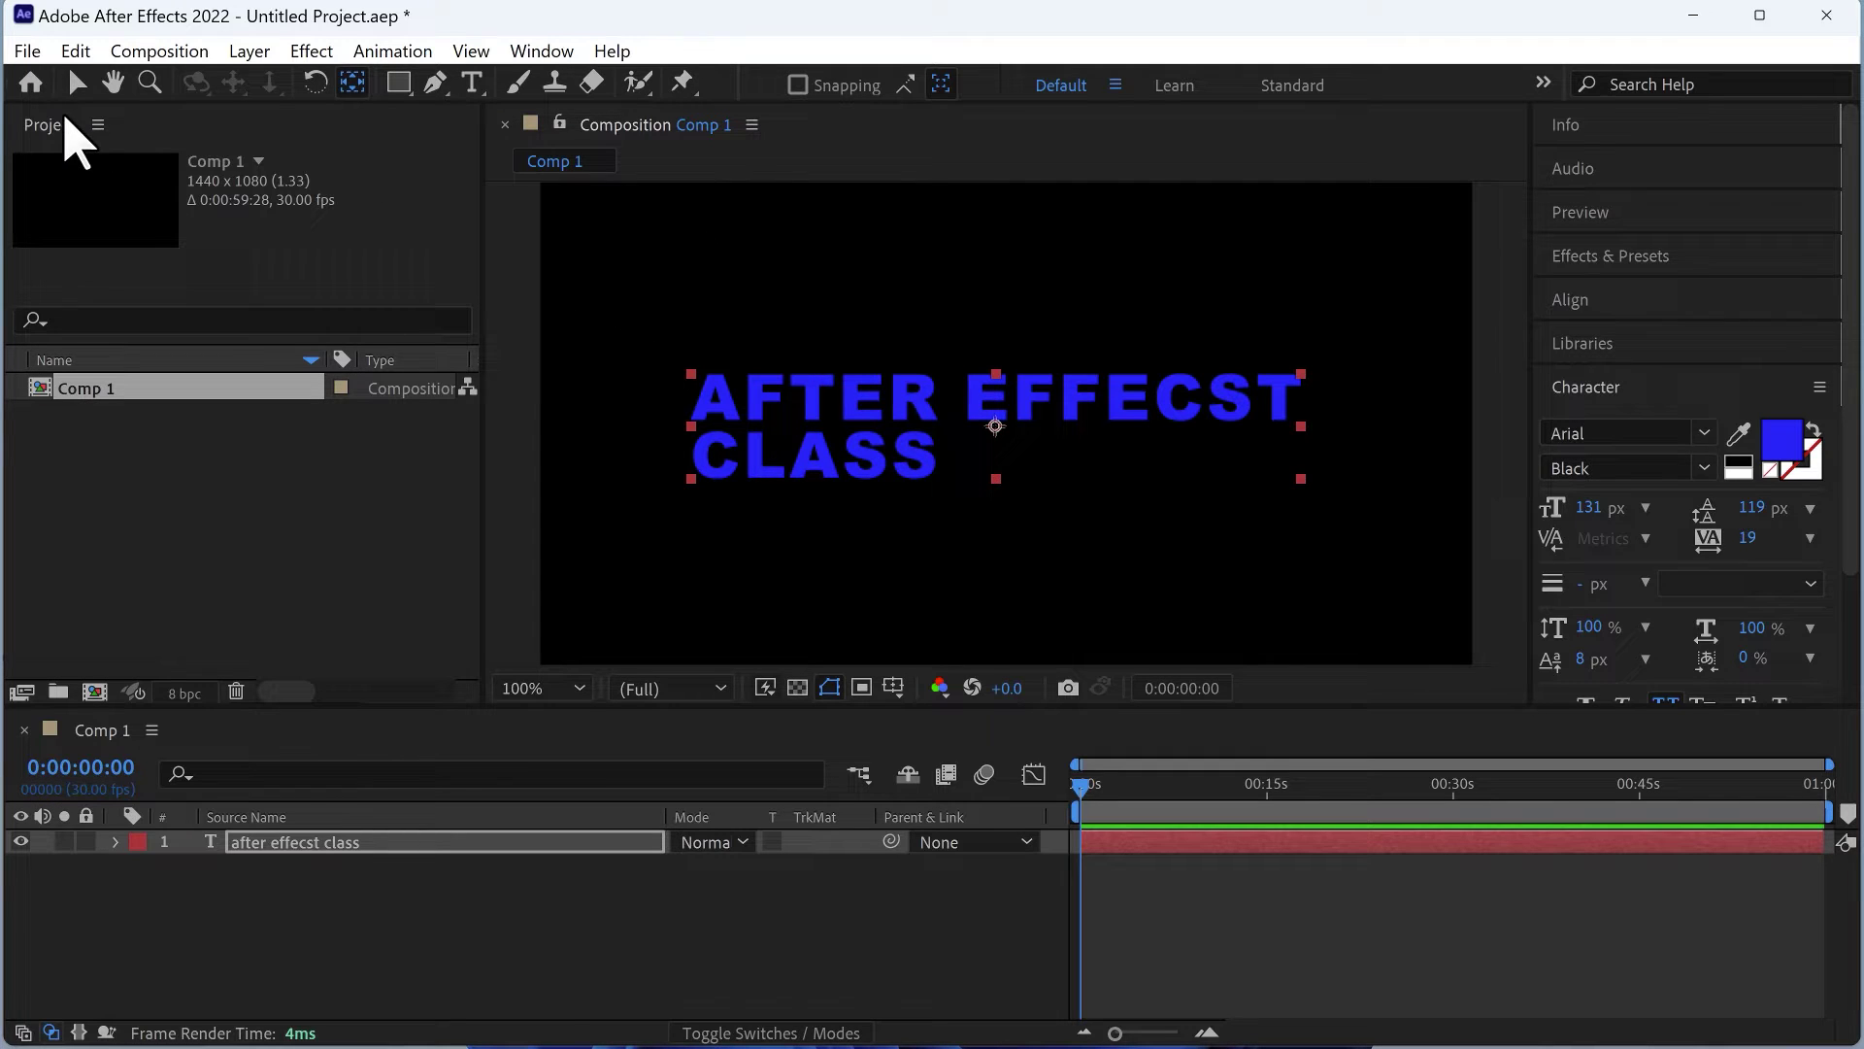
Step: Centre the text horizontally and vertically in the composition
left_click(1584, 303)
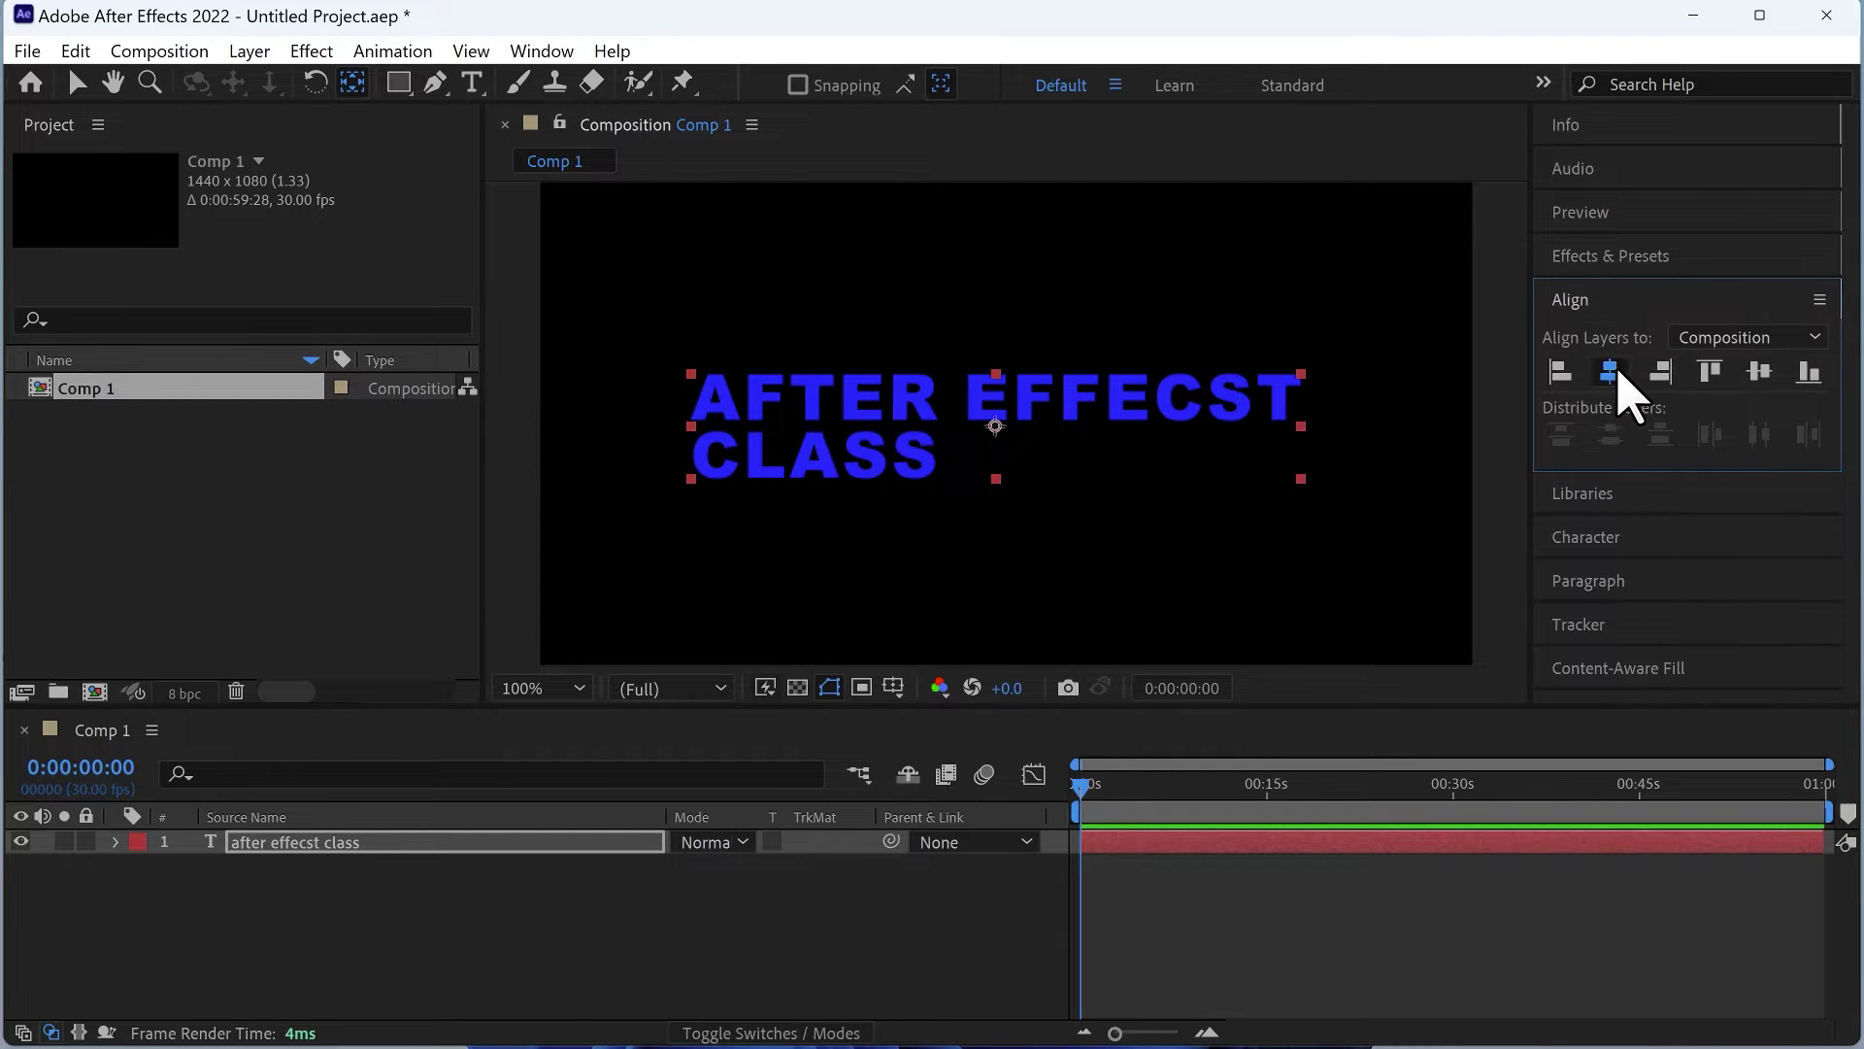
left_click(1614, 373)
left_click(1747, 370)
Step: Set the text fill colour to white (FFFFFF)
left_click(1592, 538)
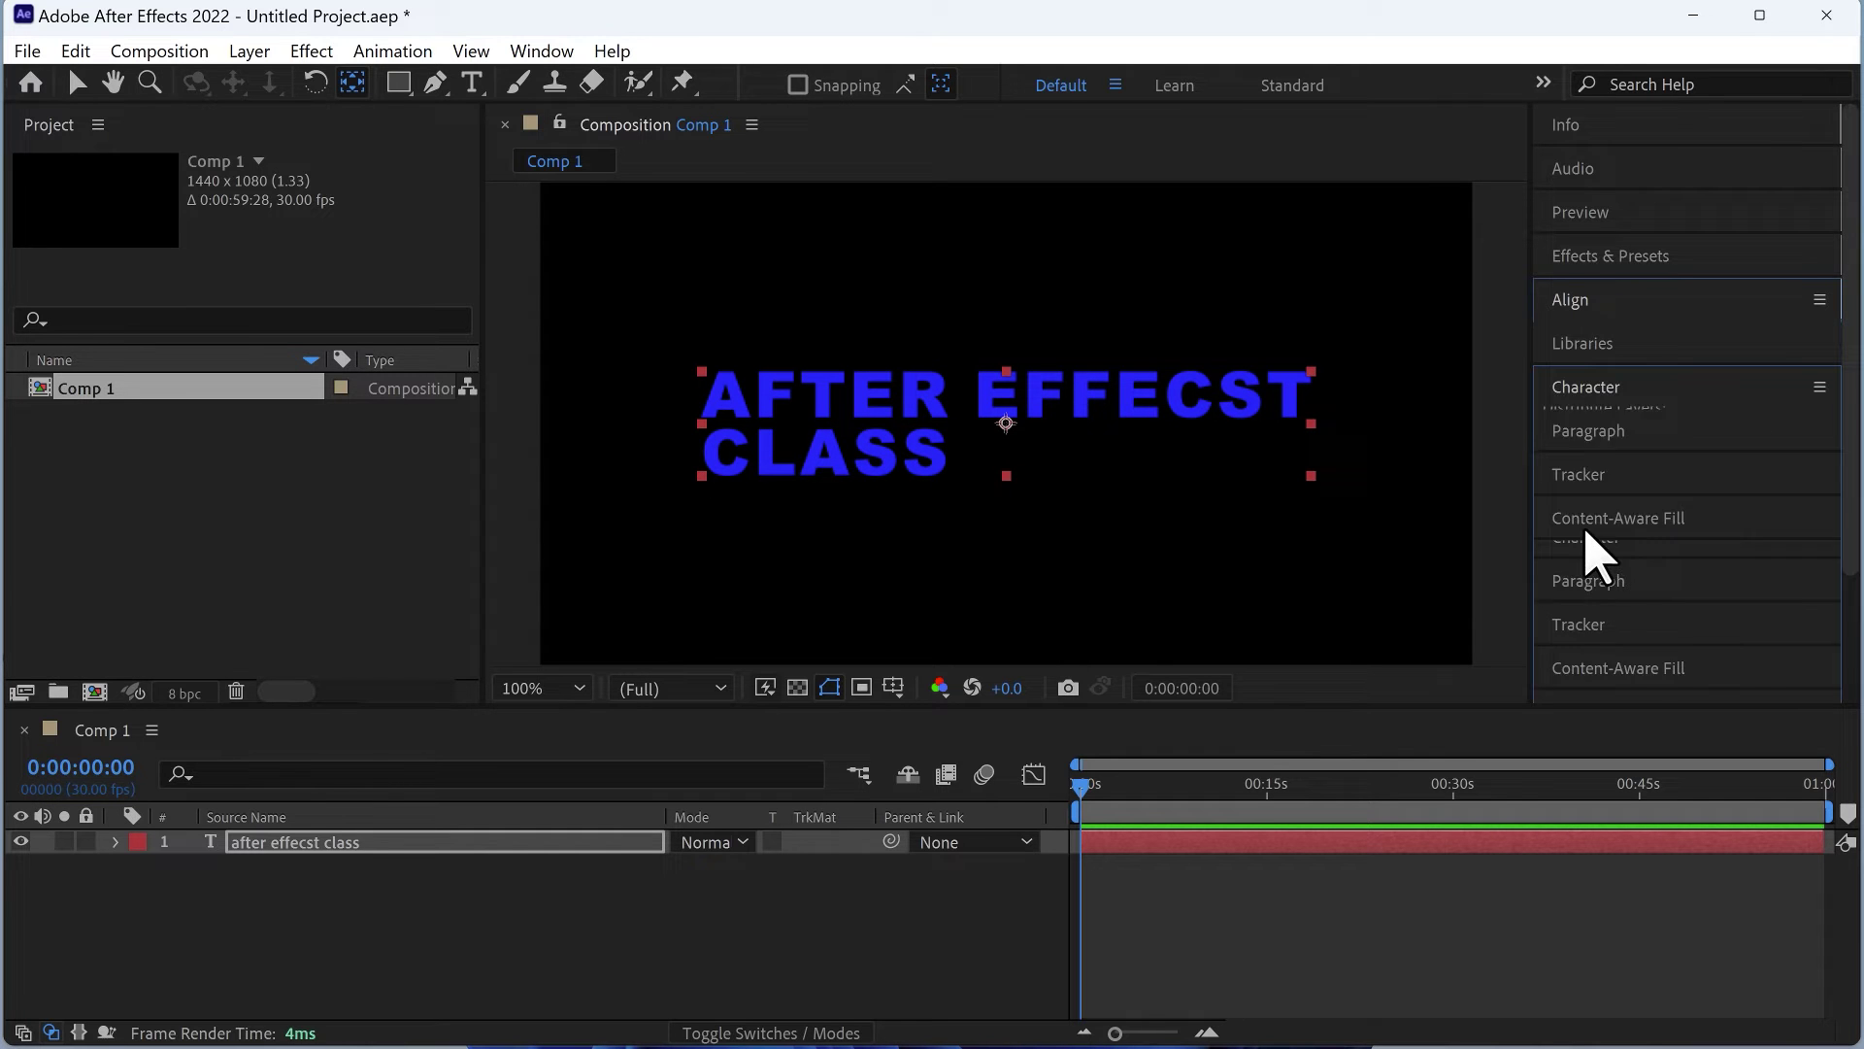
left_click(1788, 457)
left_click_drag(1317, 317, 965, 70)
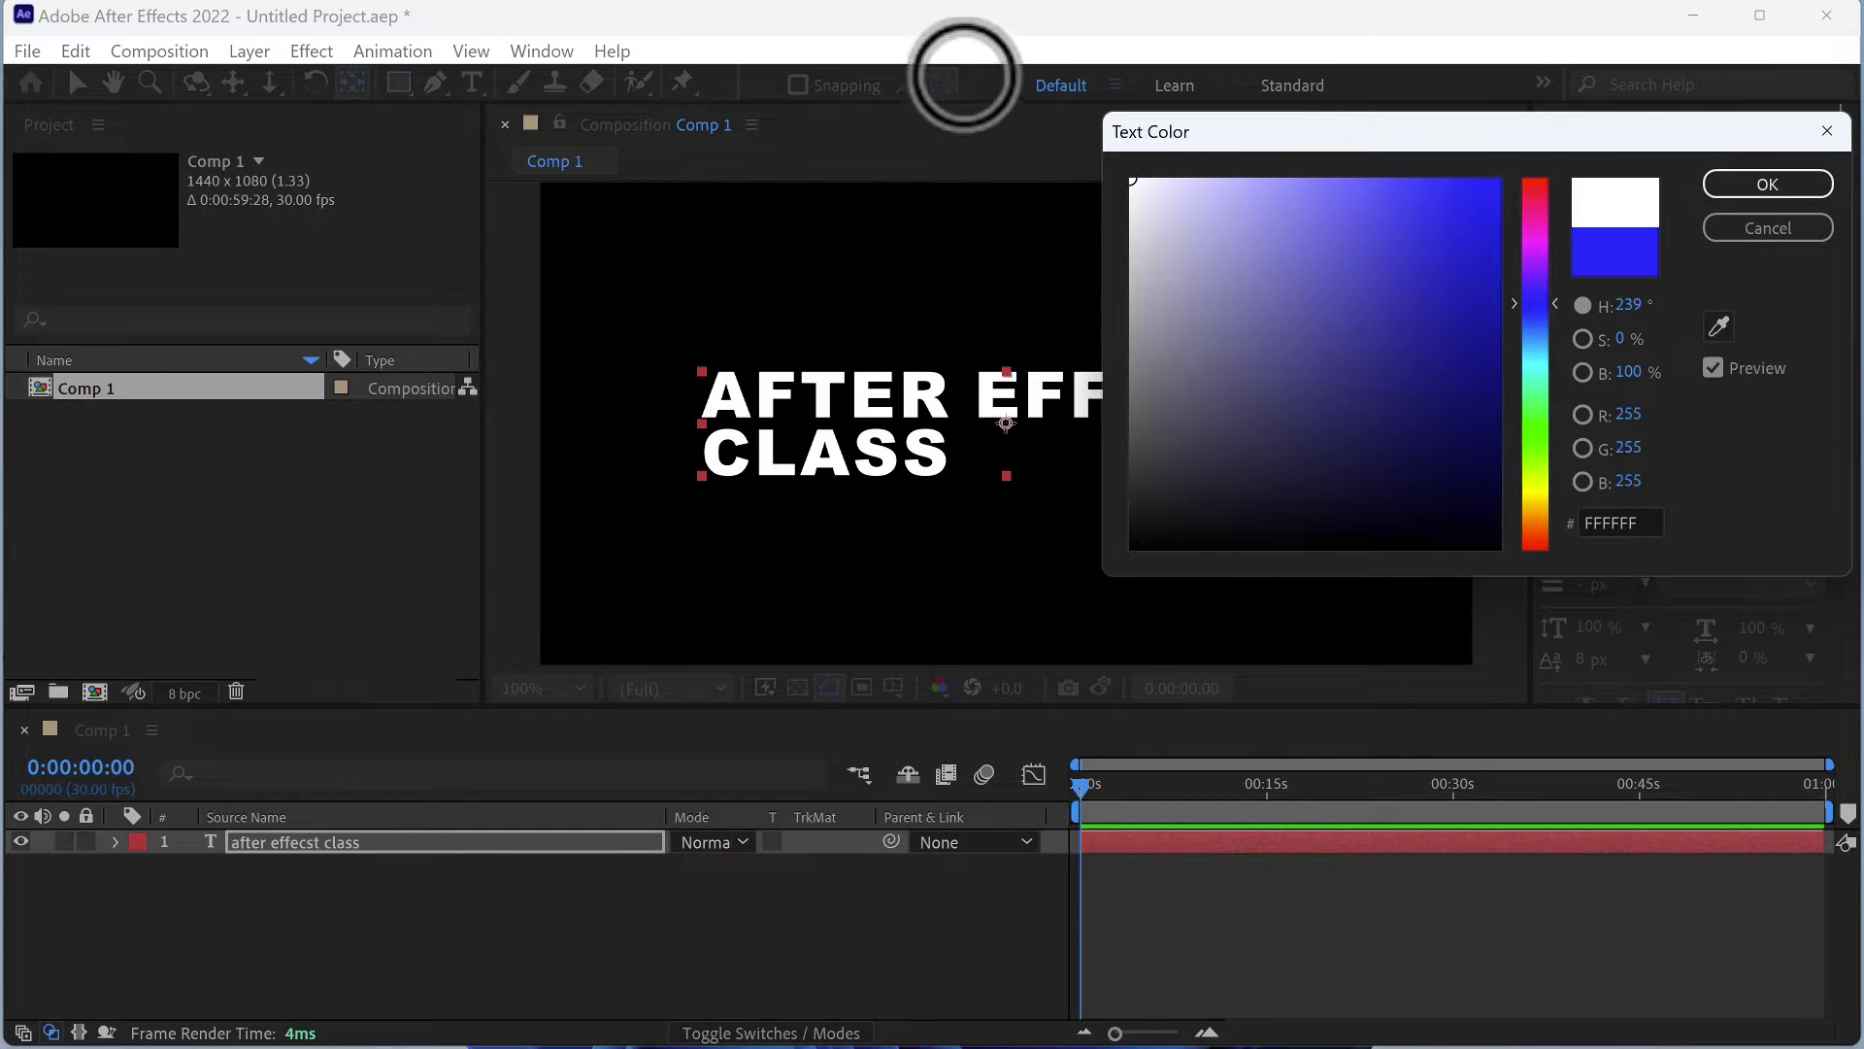
left_click(1759, 187)
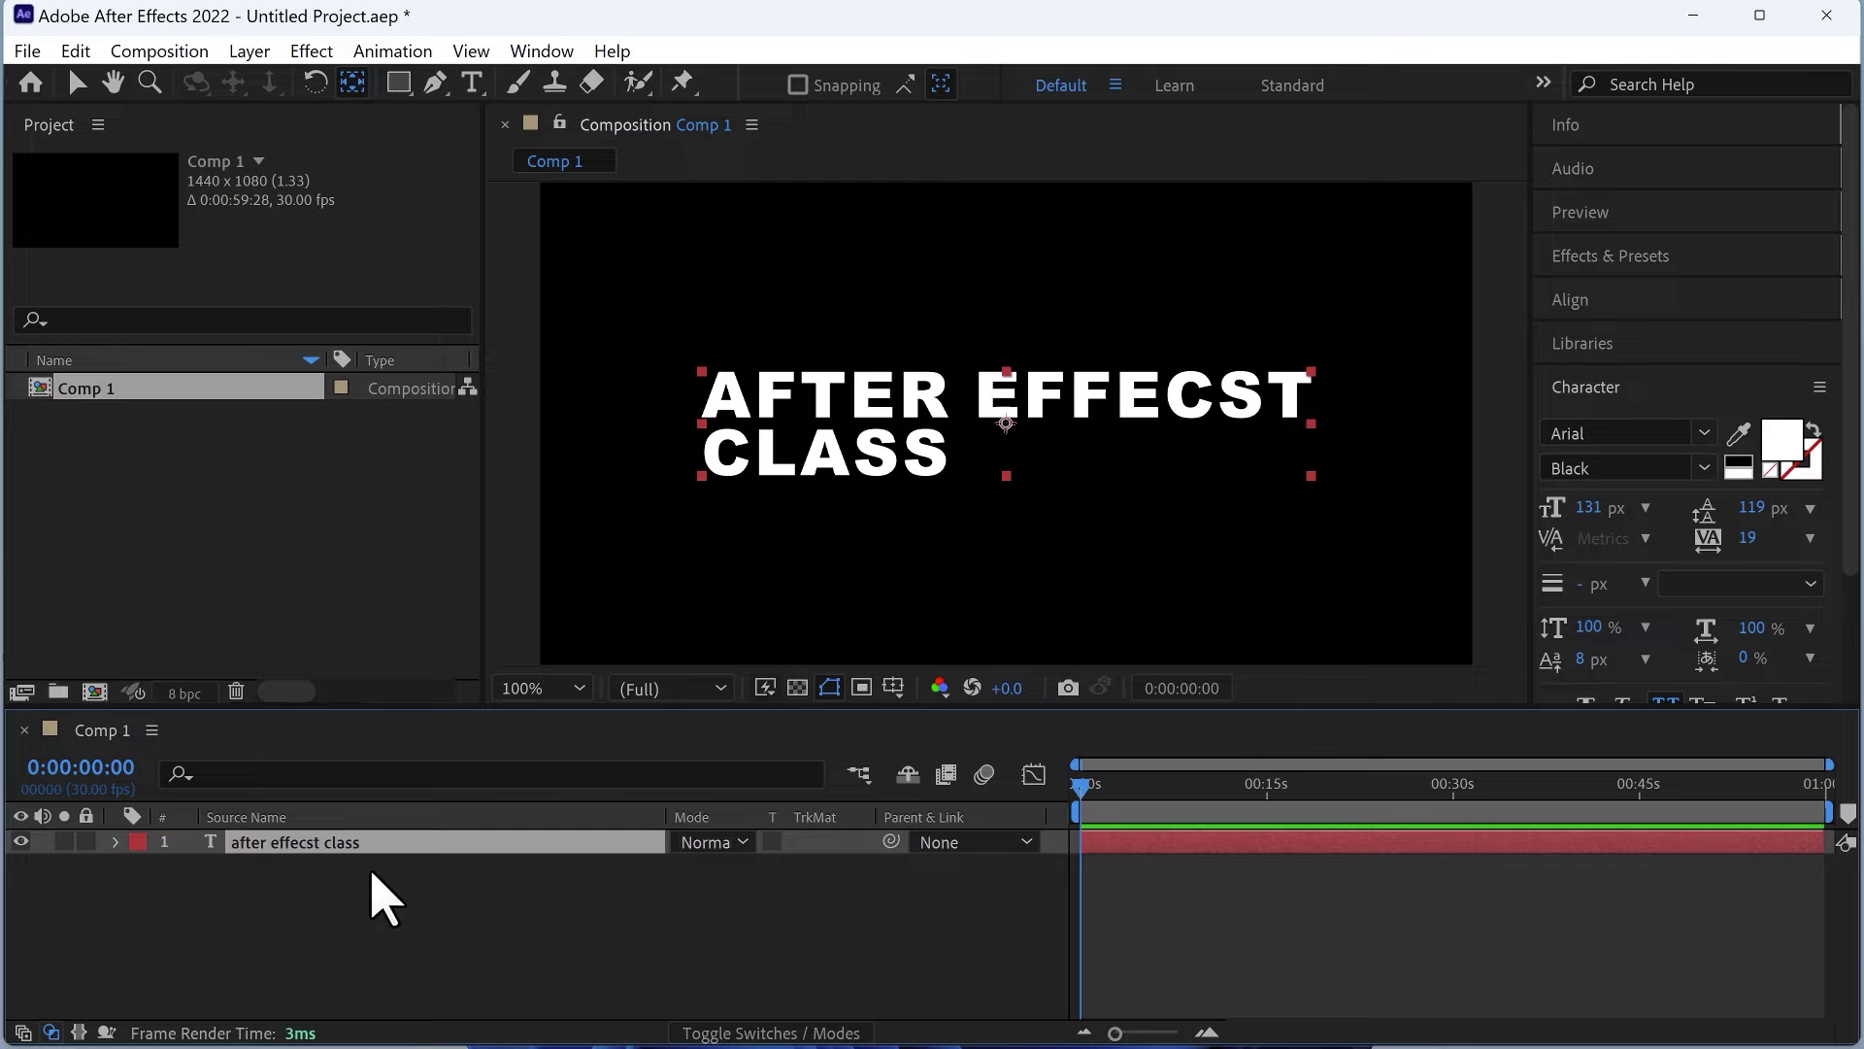
Step: Add a Position animator (Animator 1) to the text layer
left_click(115, 842)
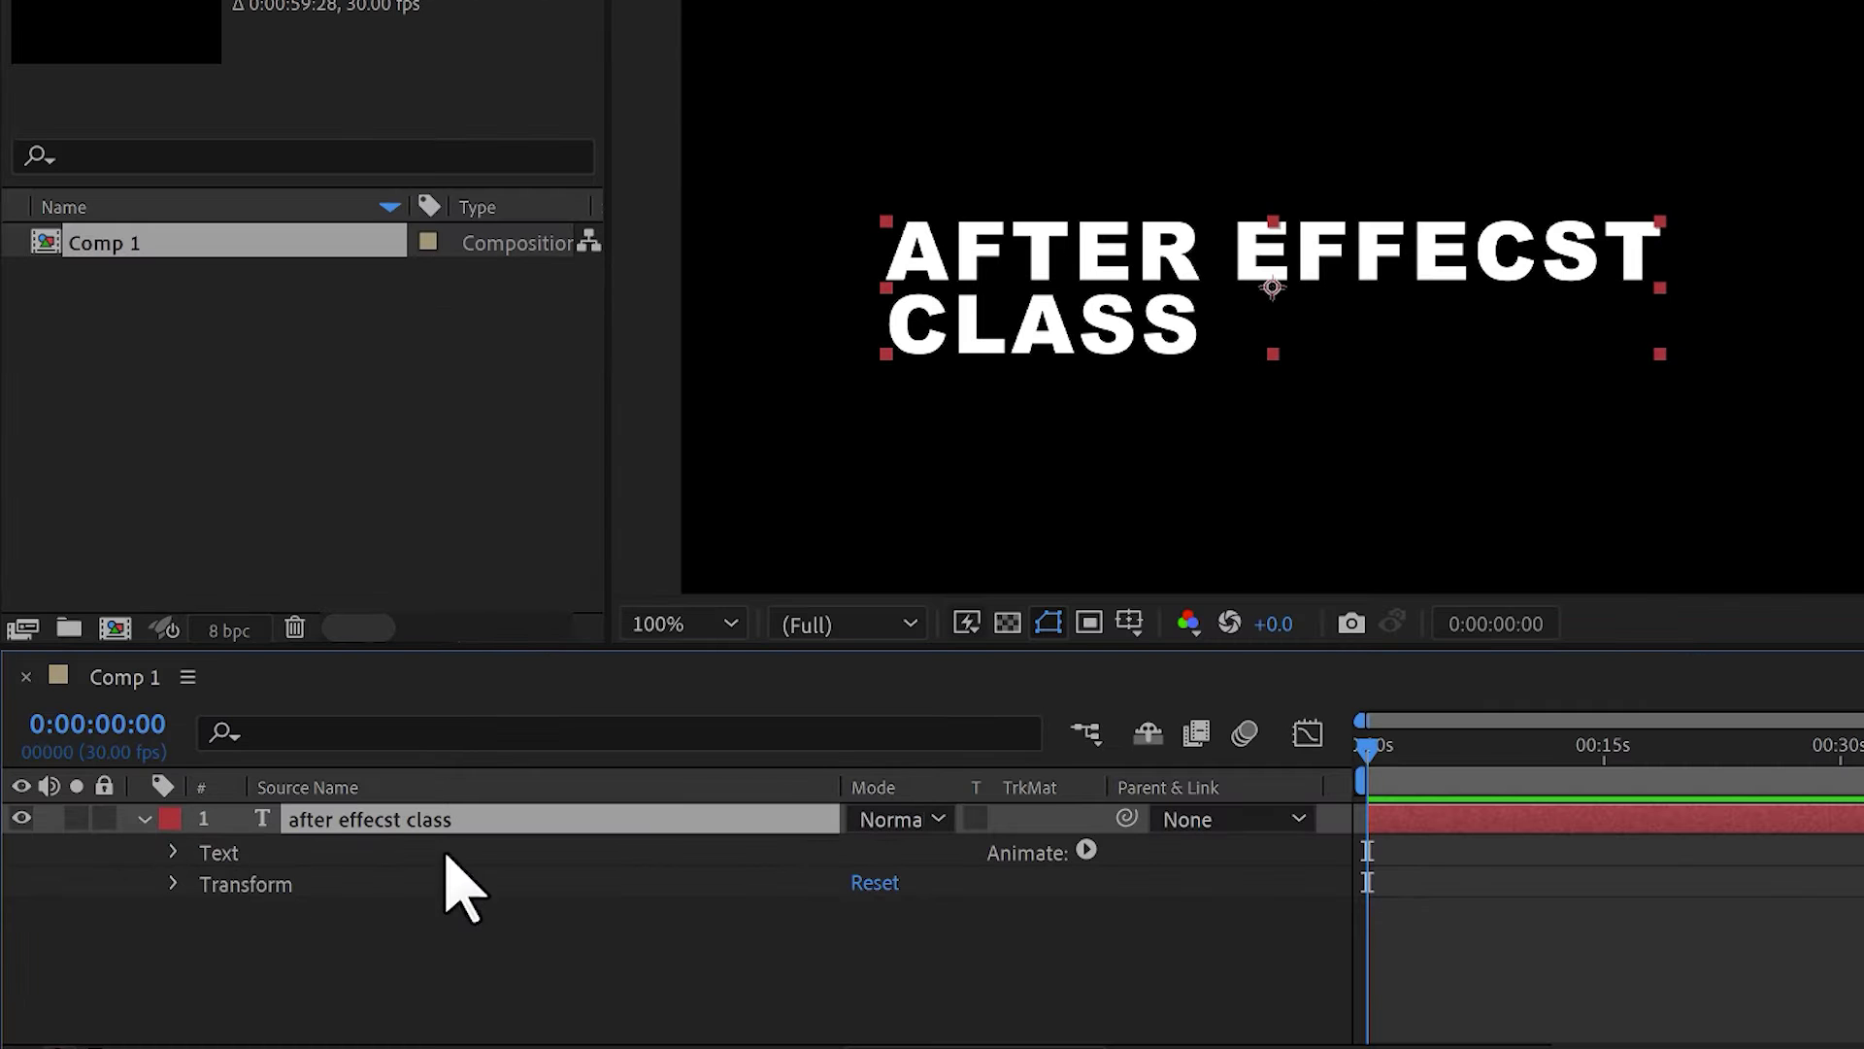
left_click(1086, 851)
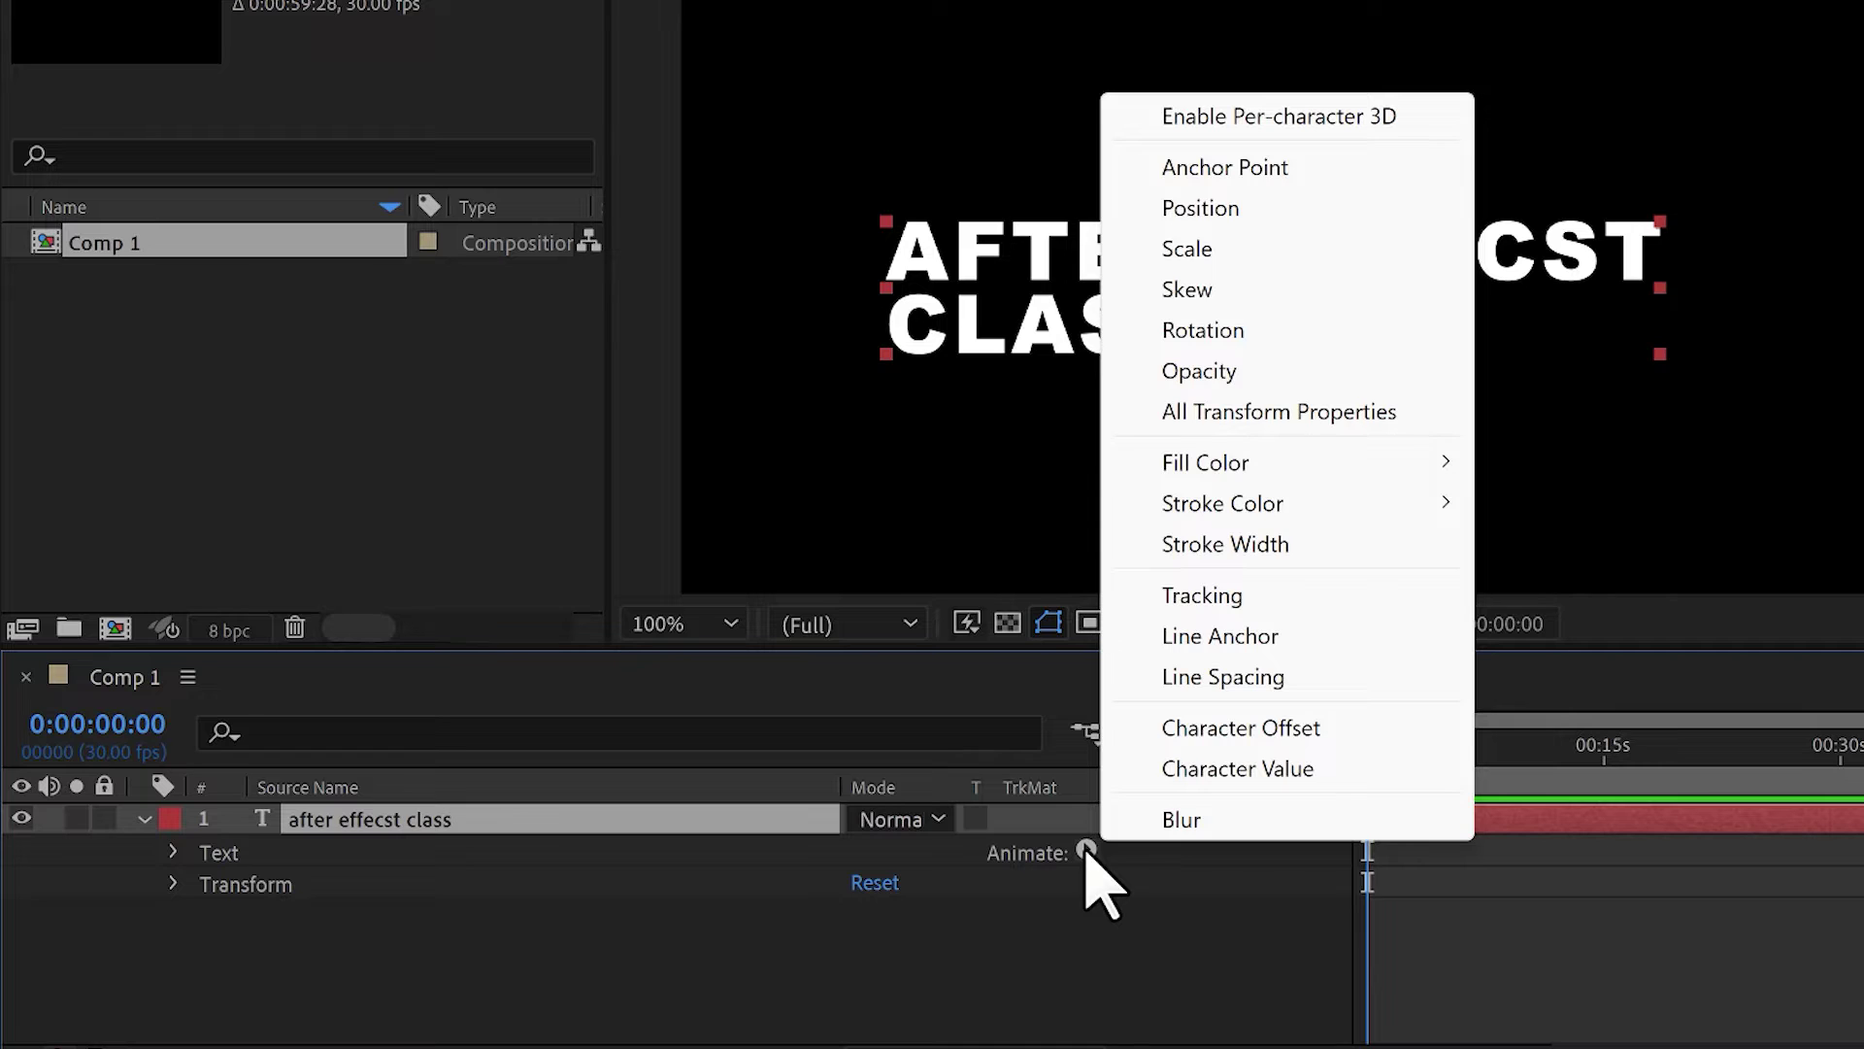
left_click(1217, 211)
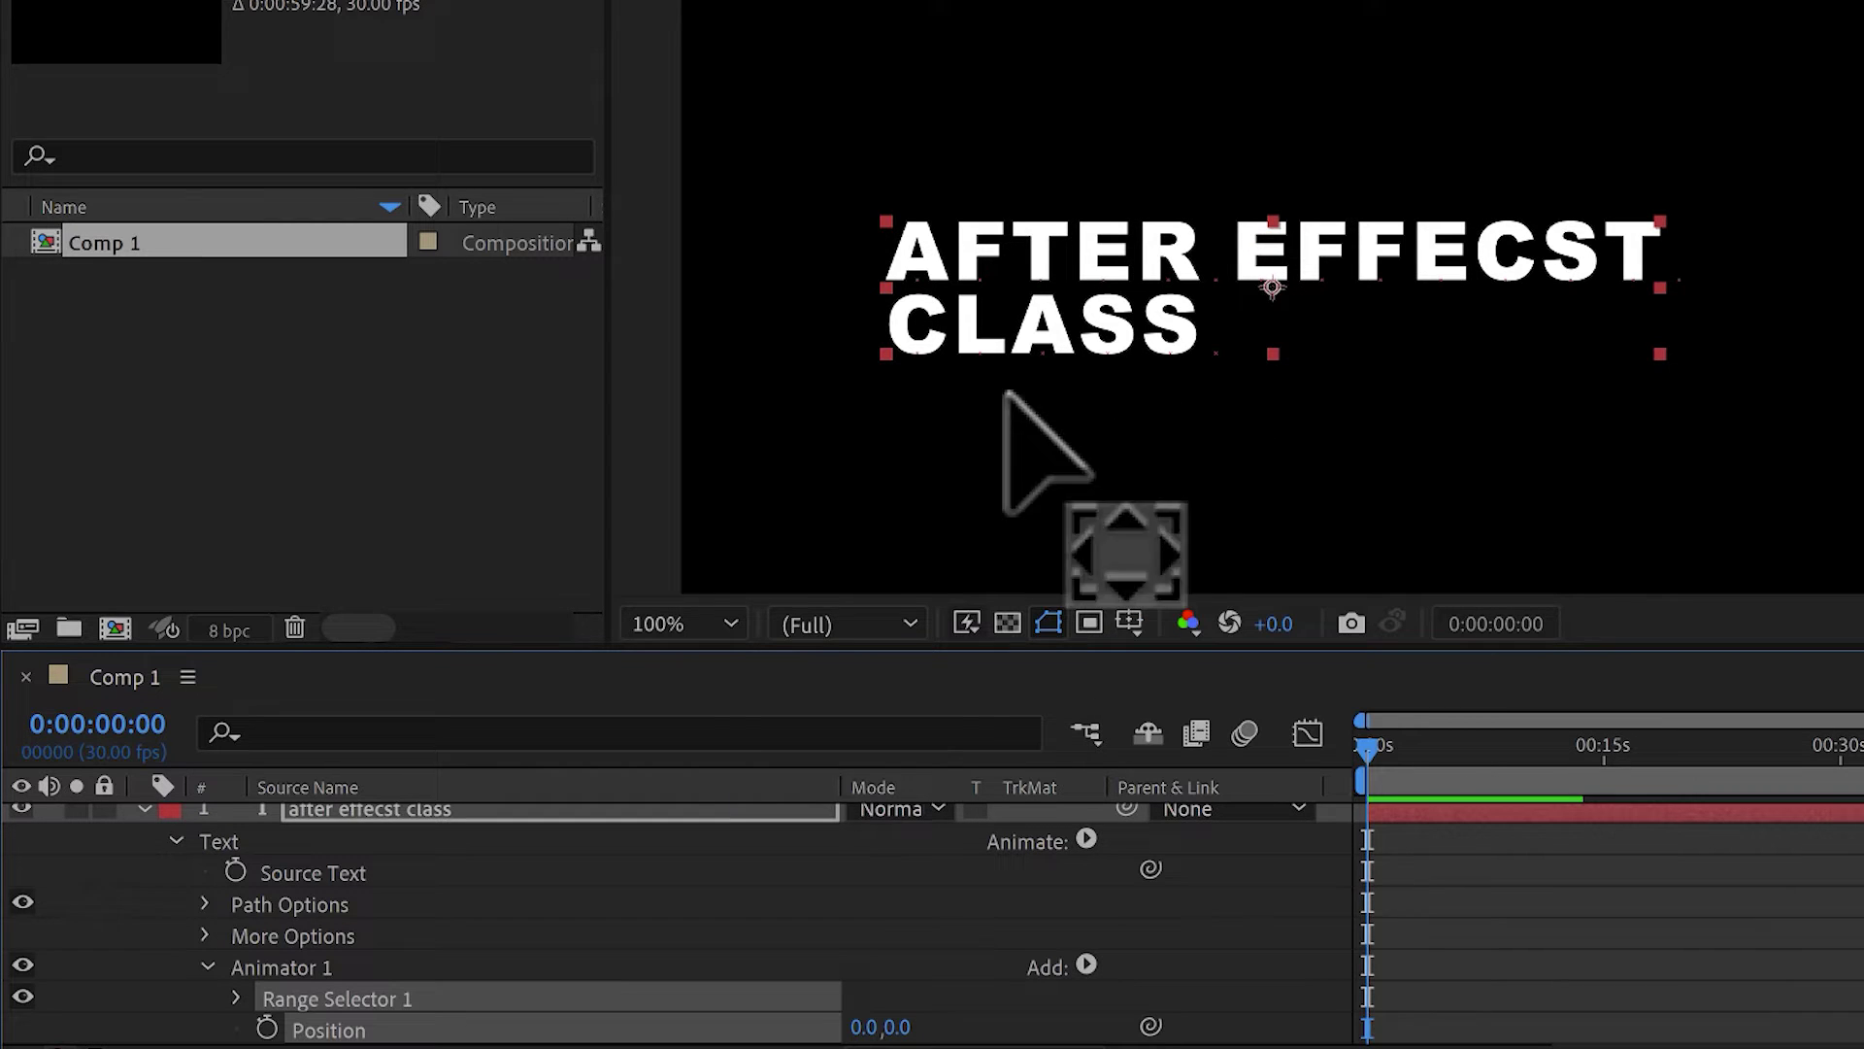
scroll(457, 961, "down", 1)
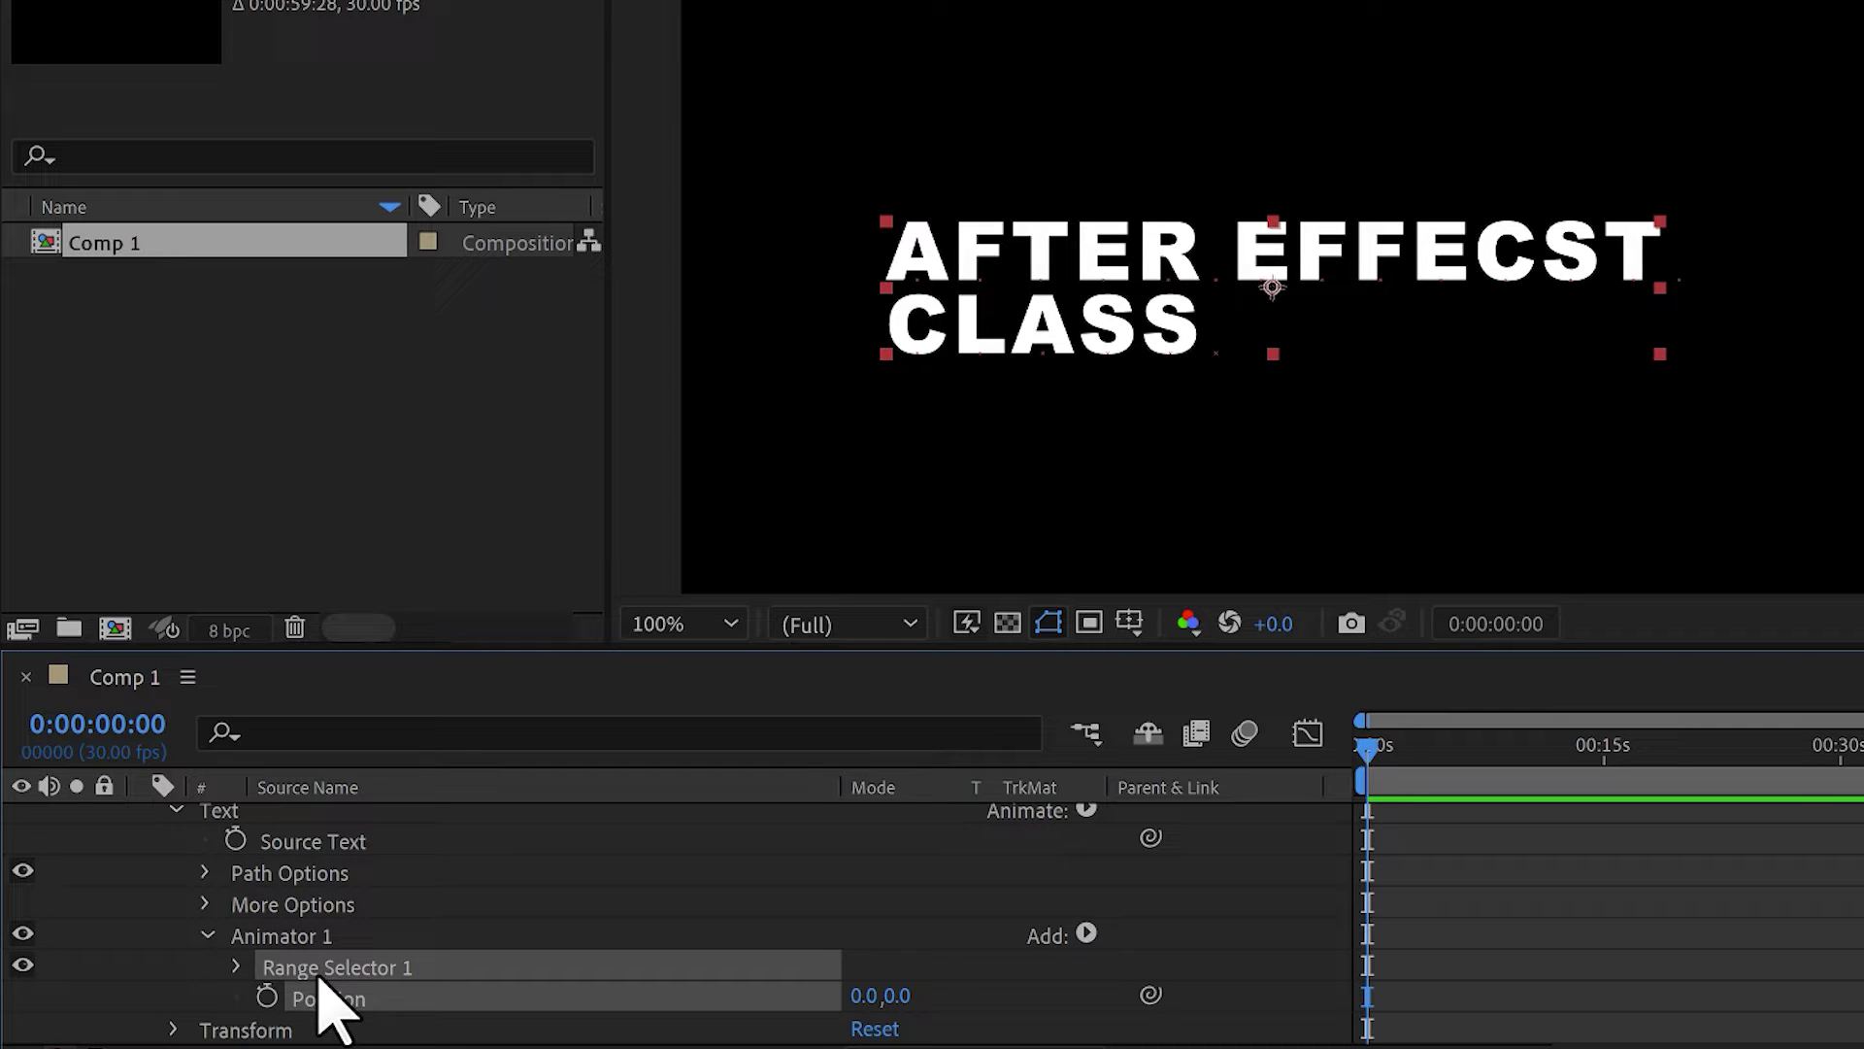
Step: Reveal Range Selector 1 and its Advanced settings
left_click(235, 967)
scroll(278, 988, "down", 2)
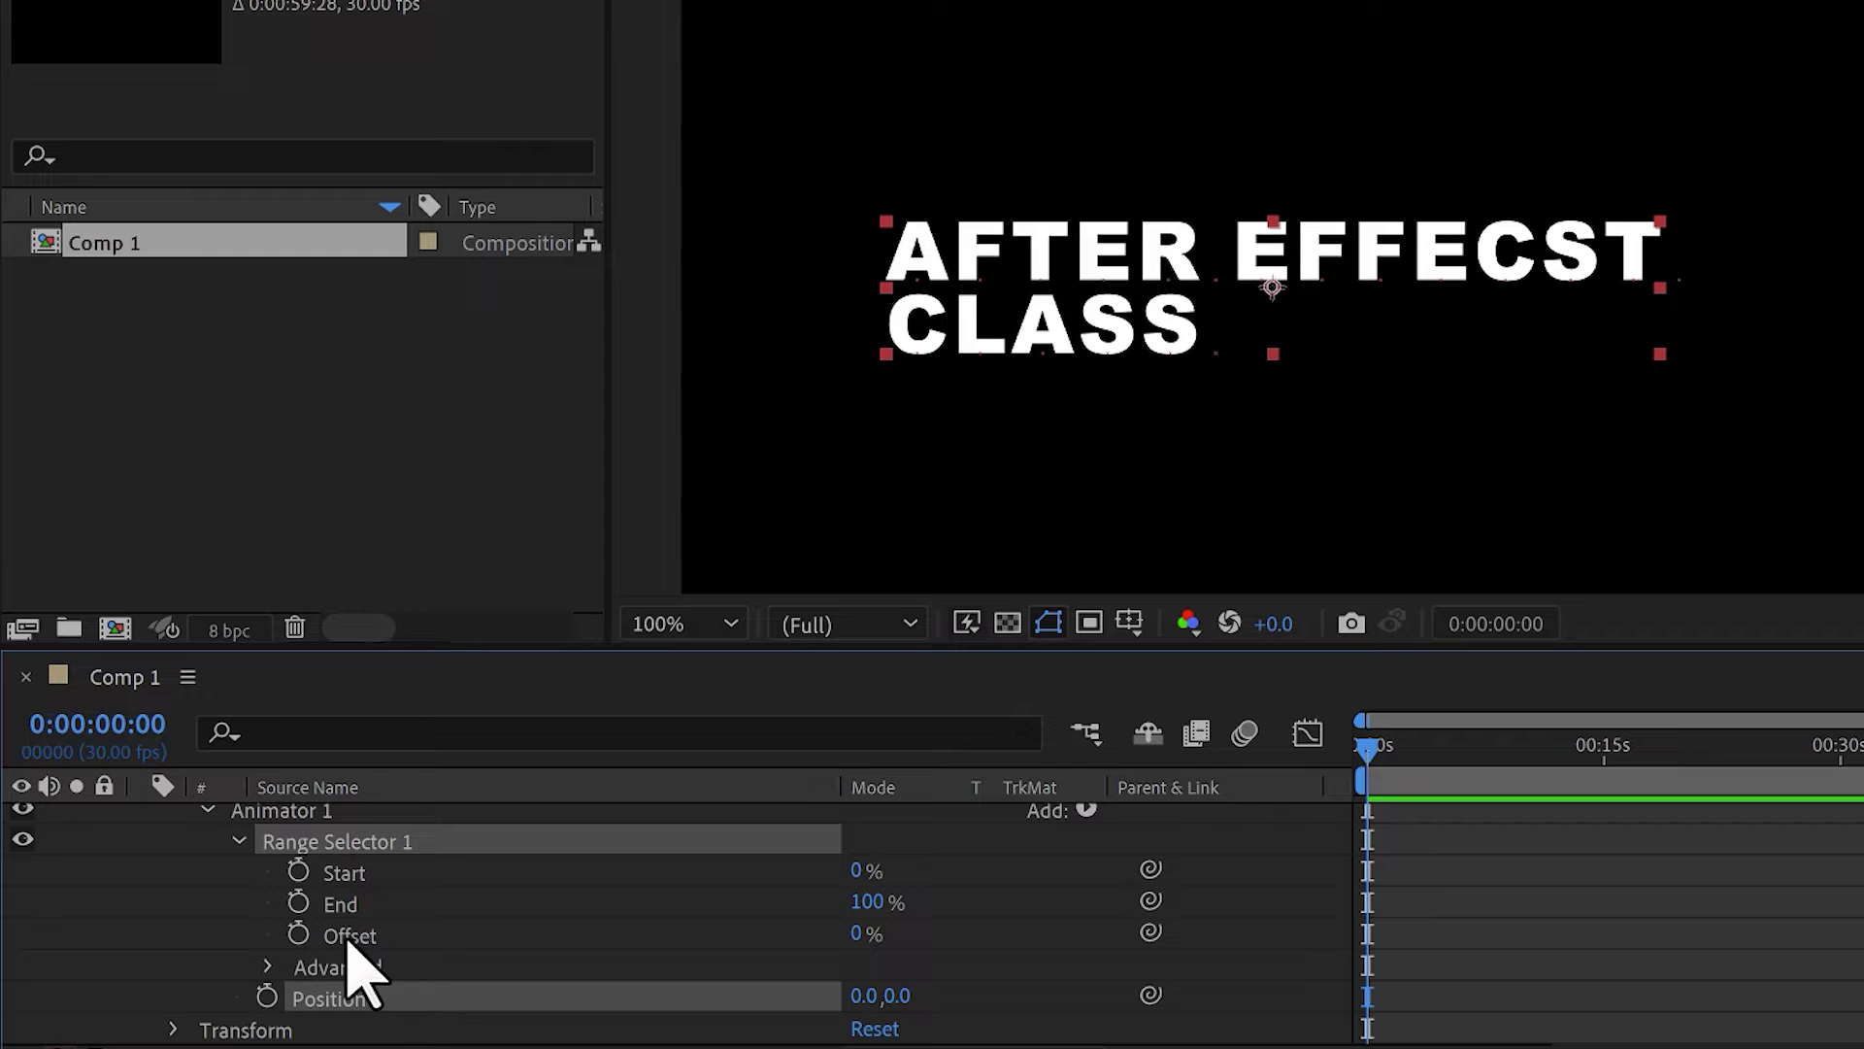
left_click(268, 968)
scroll(375, 987, "down", 5)
scroll(367, 971, "up", 4)
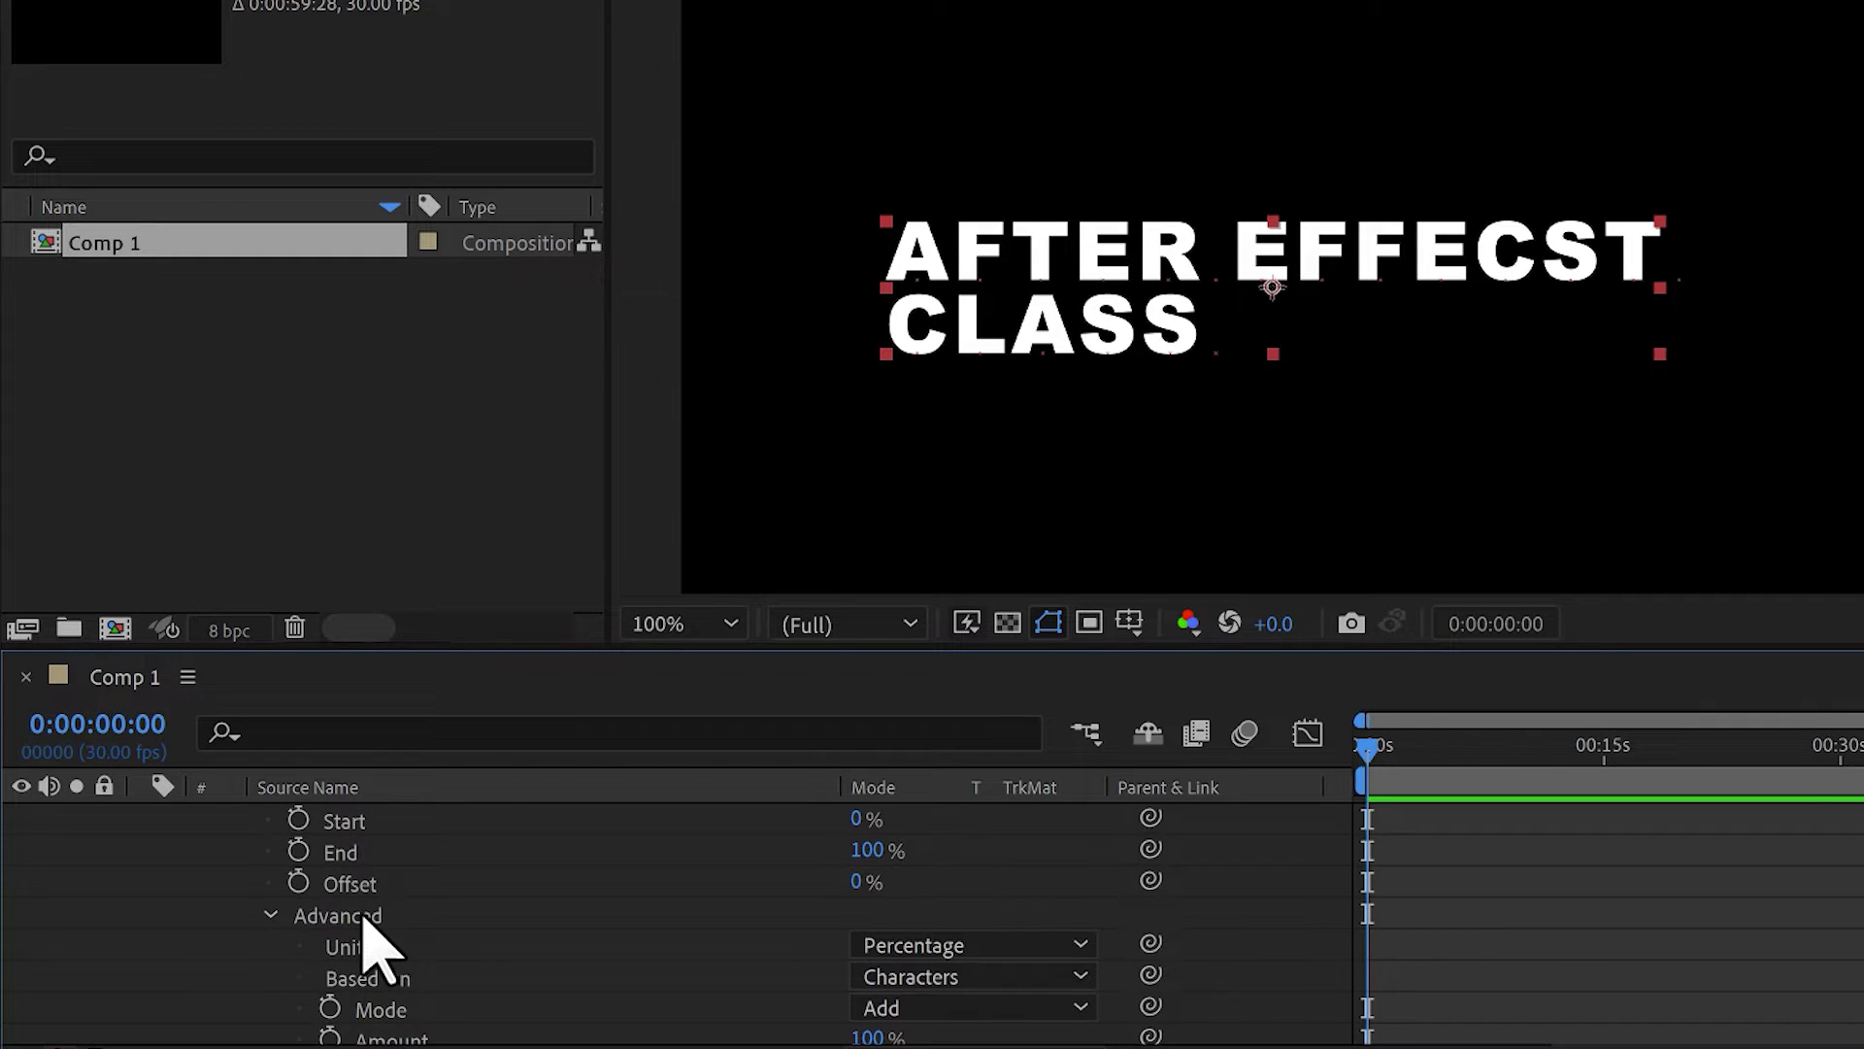
scroll(364, 922, "down", 3)
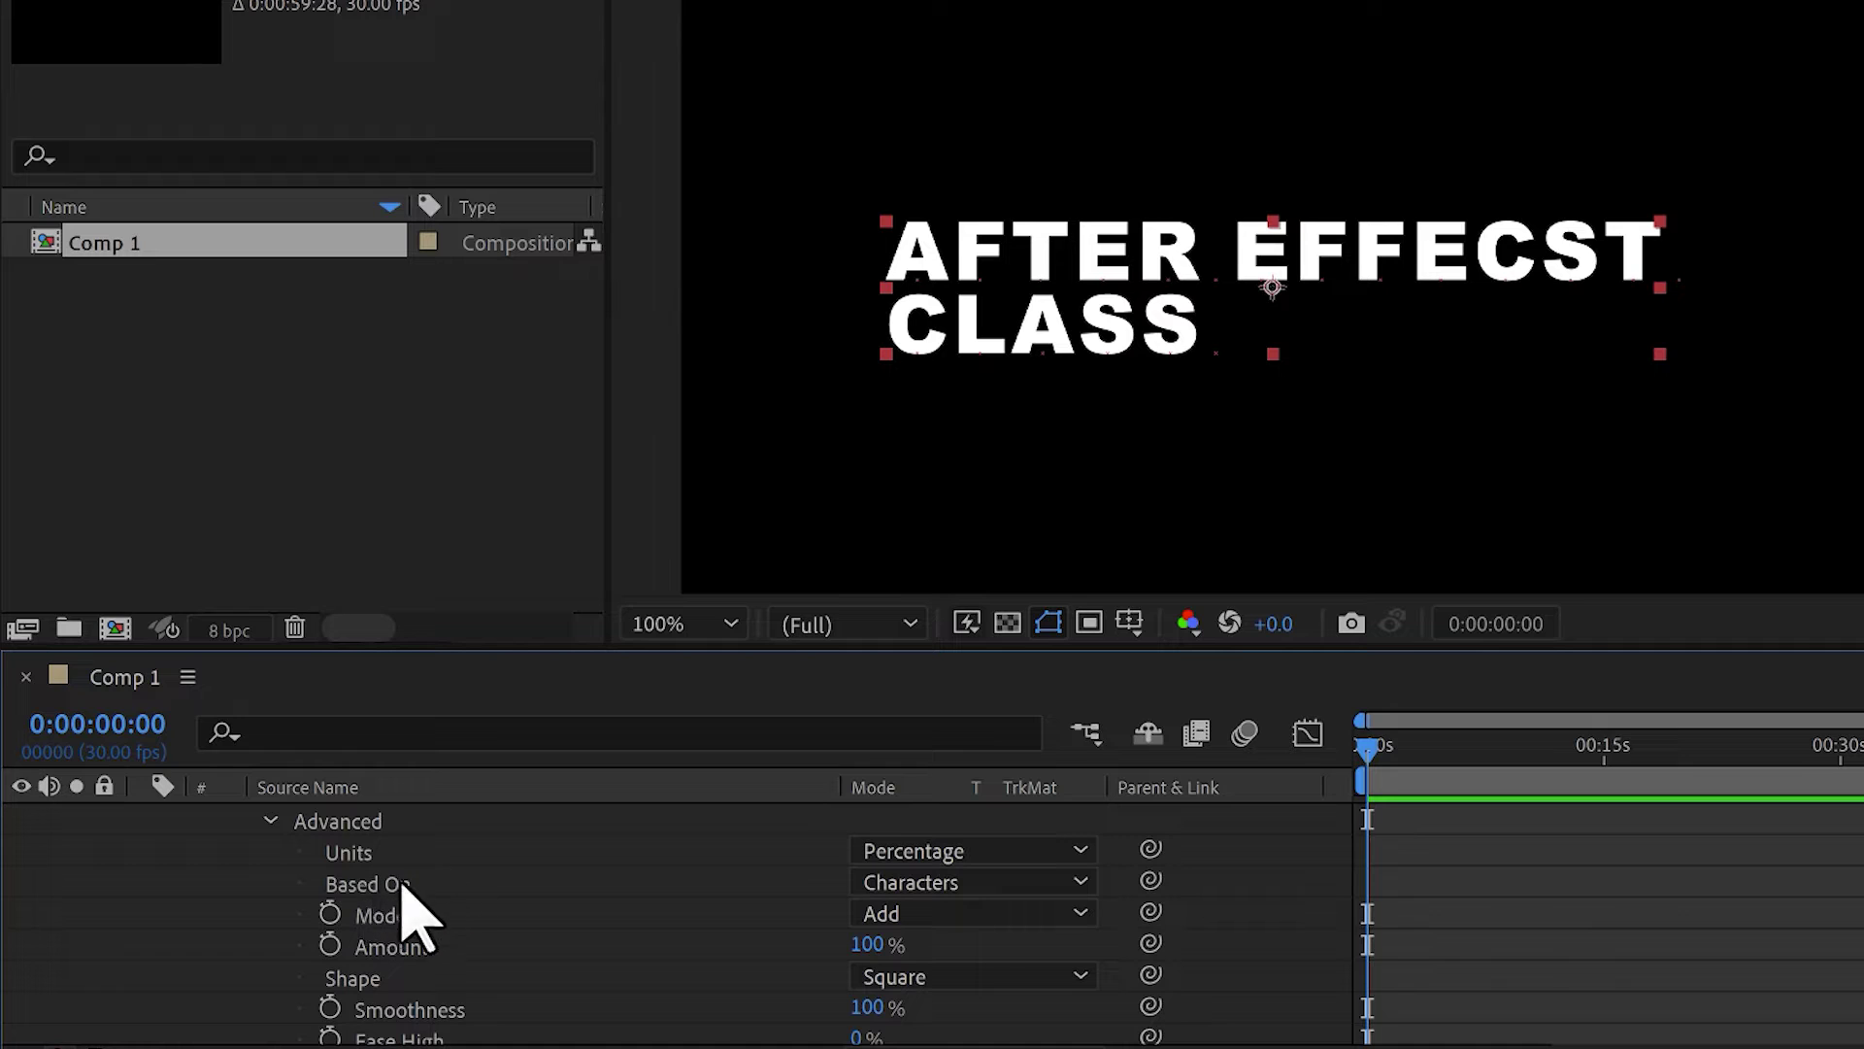
scroll(404, 940, "down", 3)
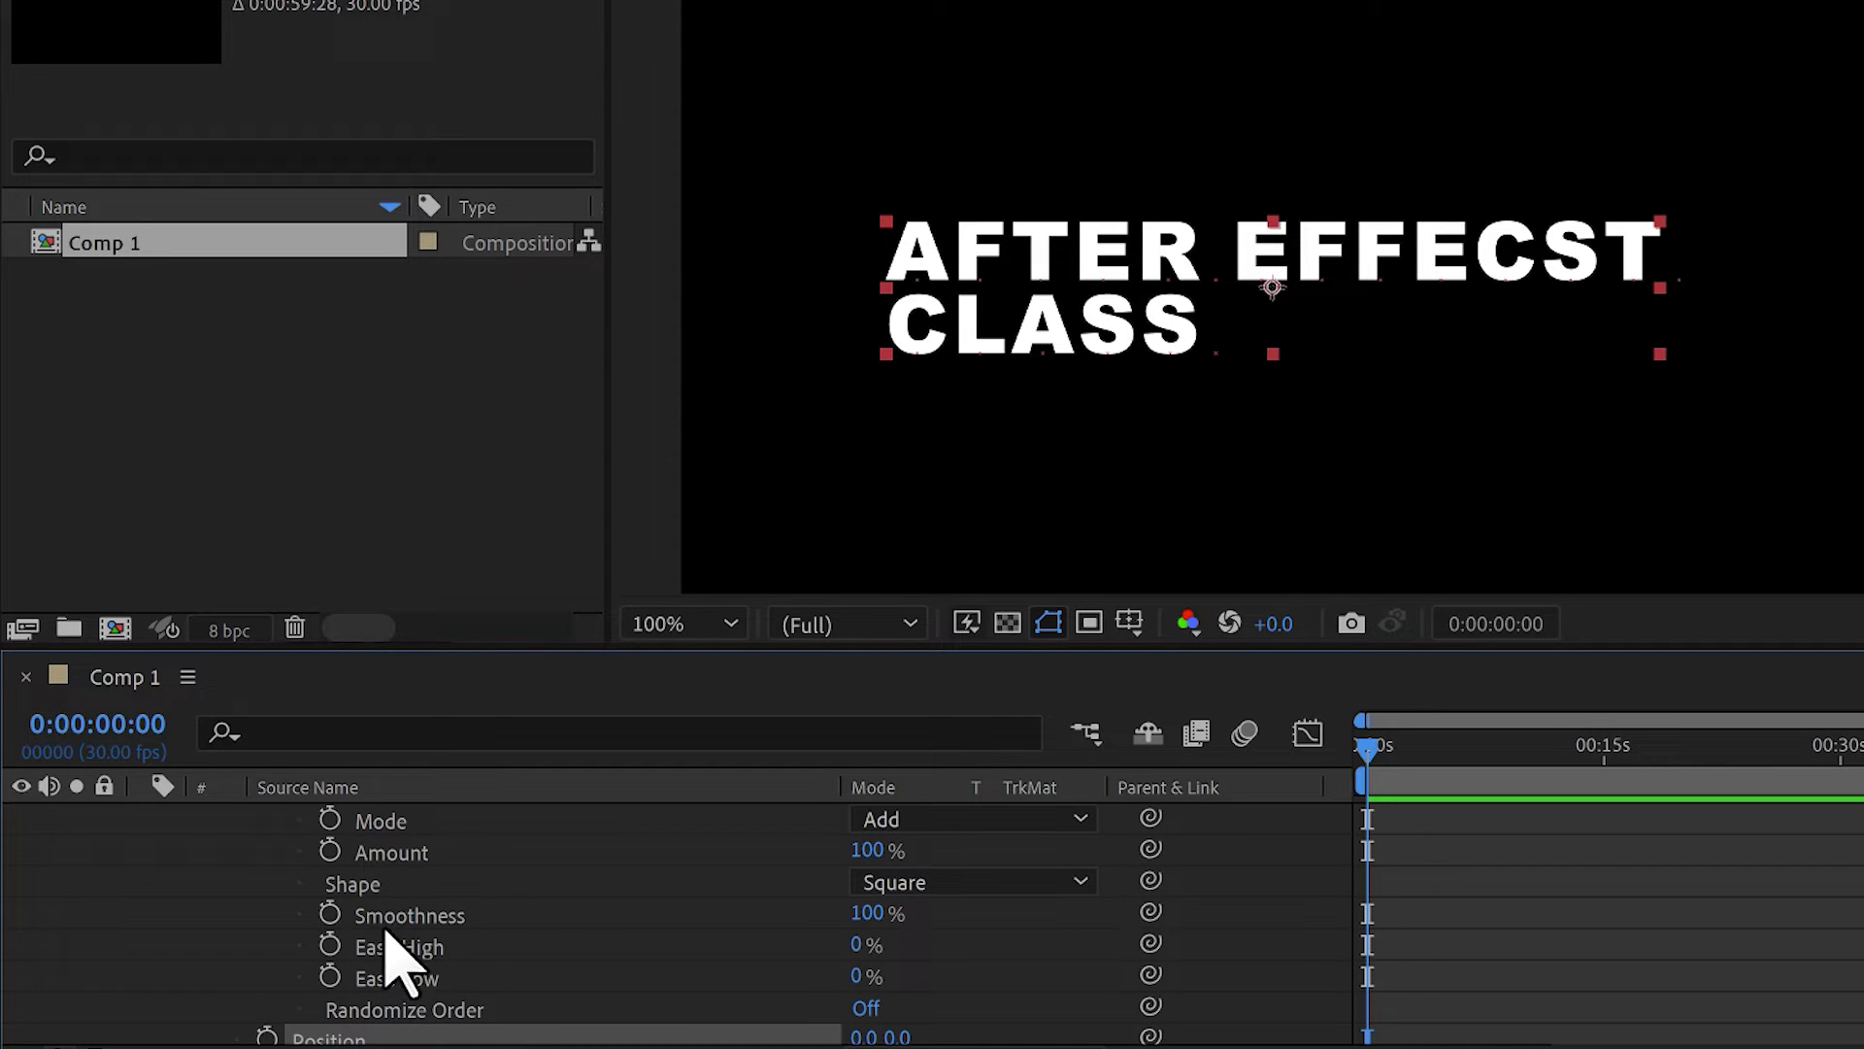
scroll(437, 1006, "down", 1)
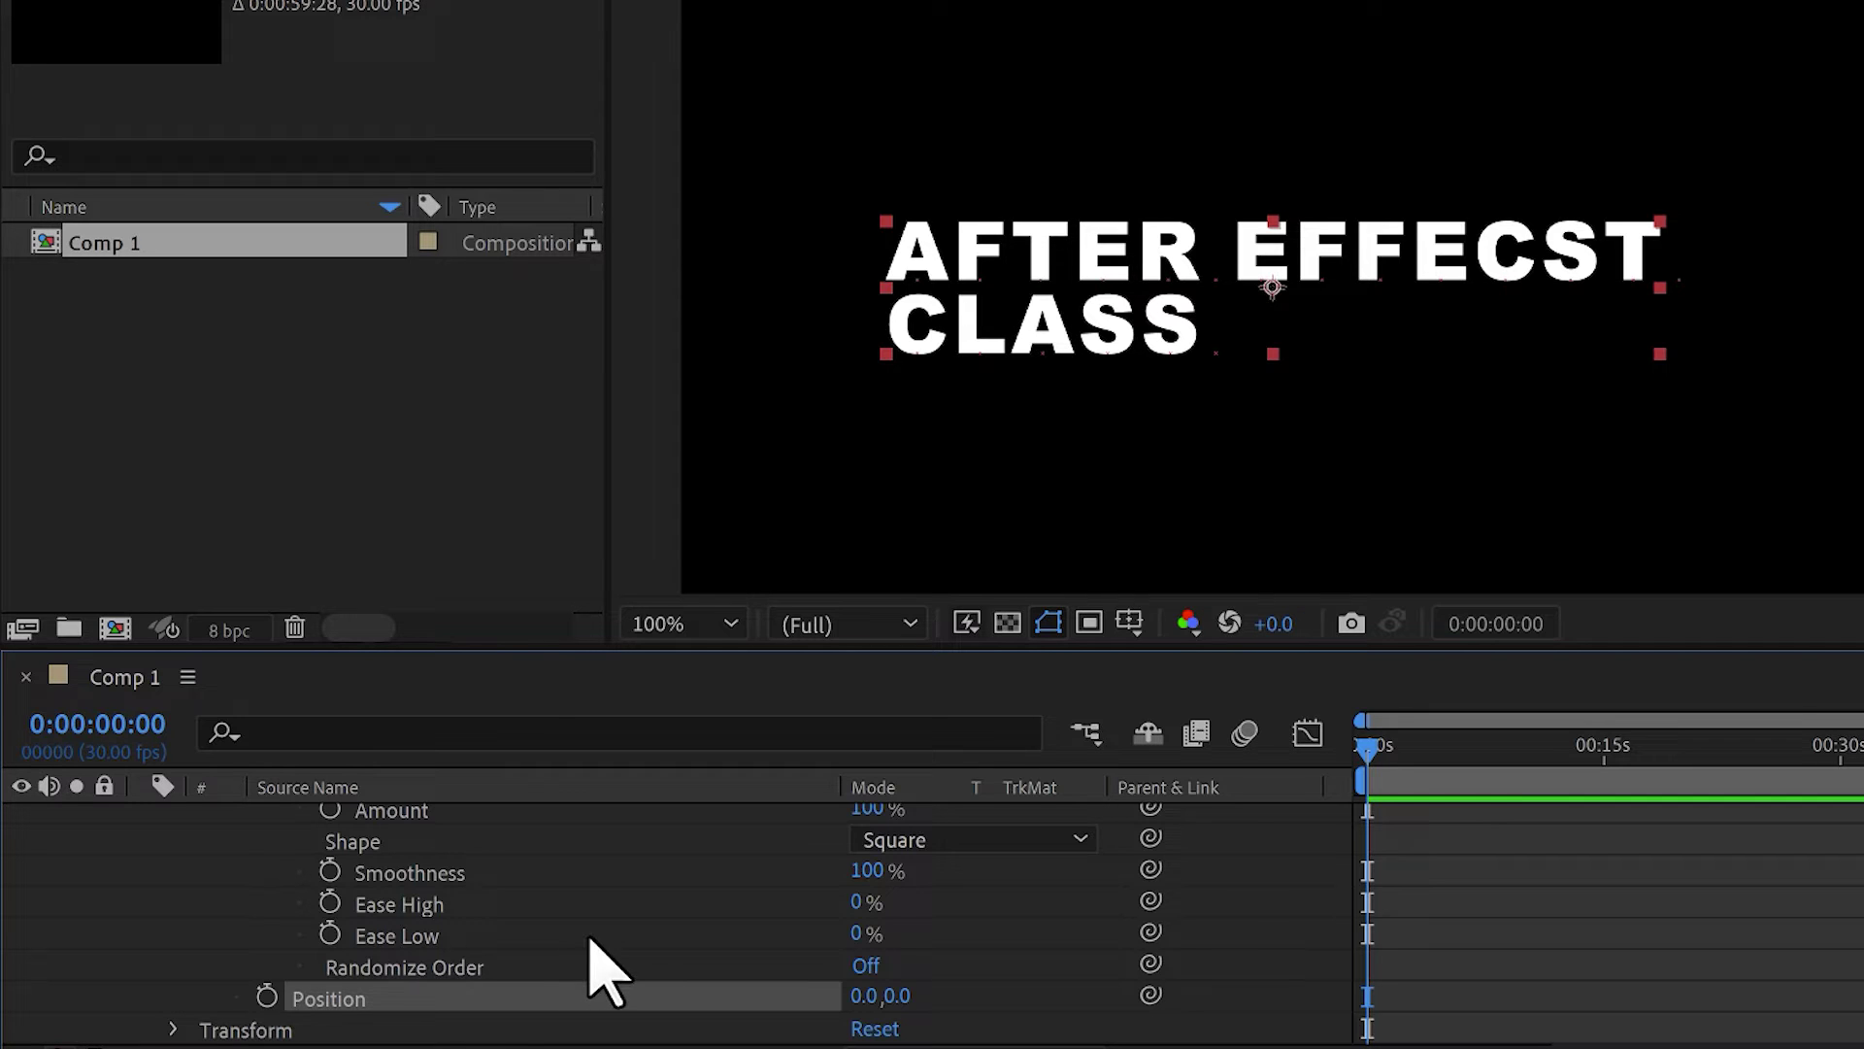
Step: Set Animator 1 Position to 0,304, then test range Start at 100% and back to 0%
key("ctrl+z")
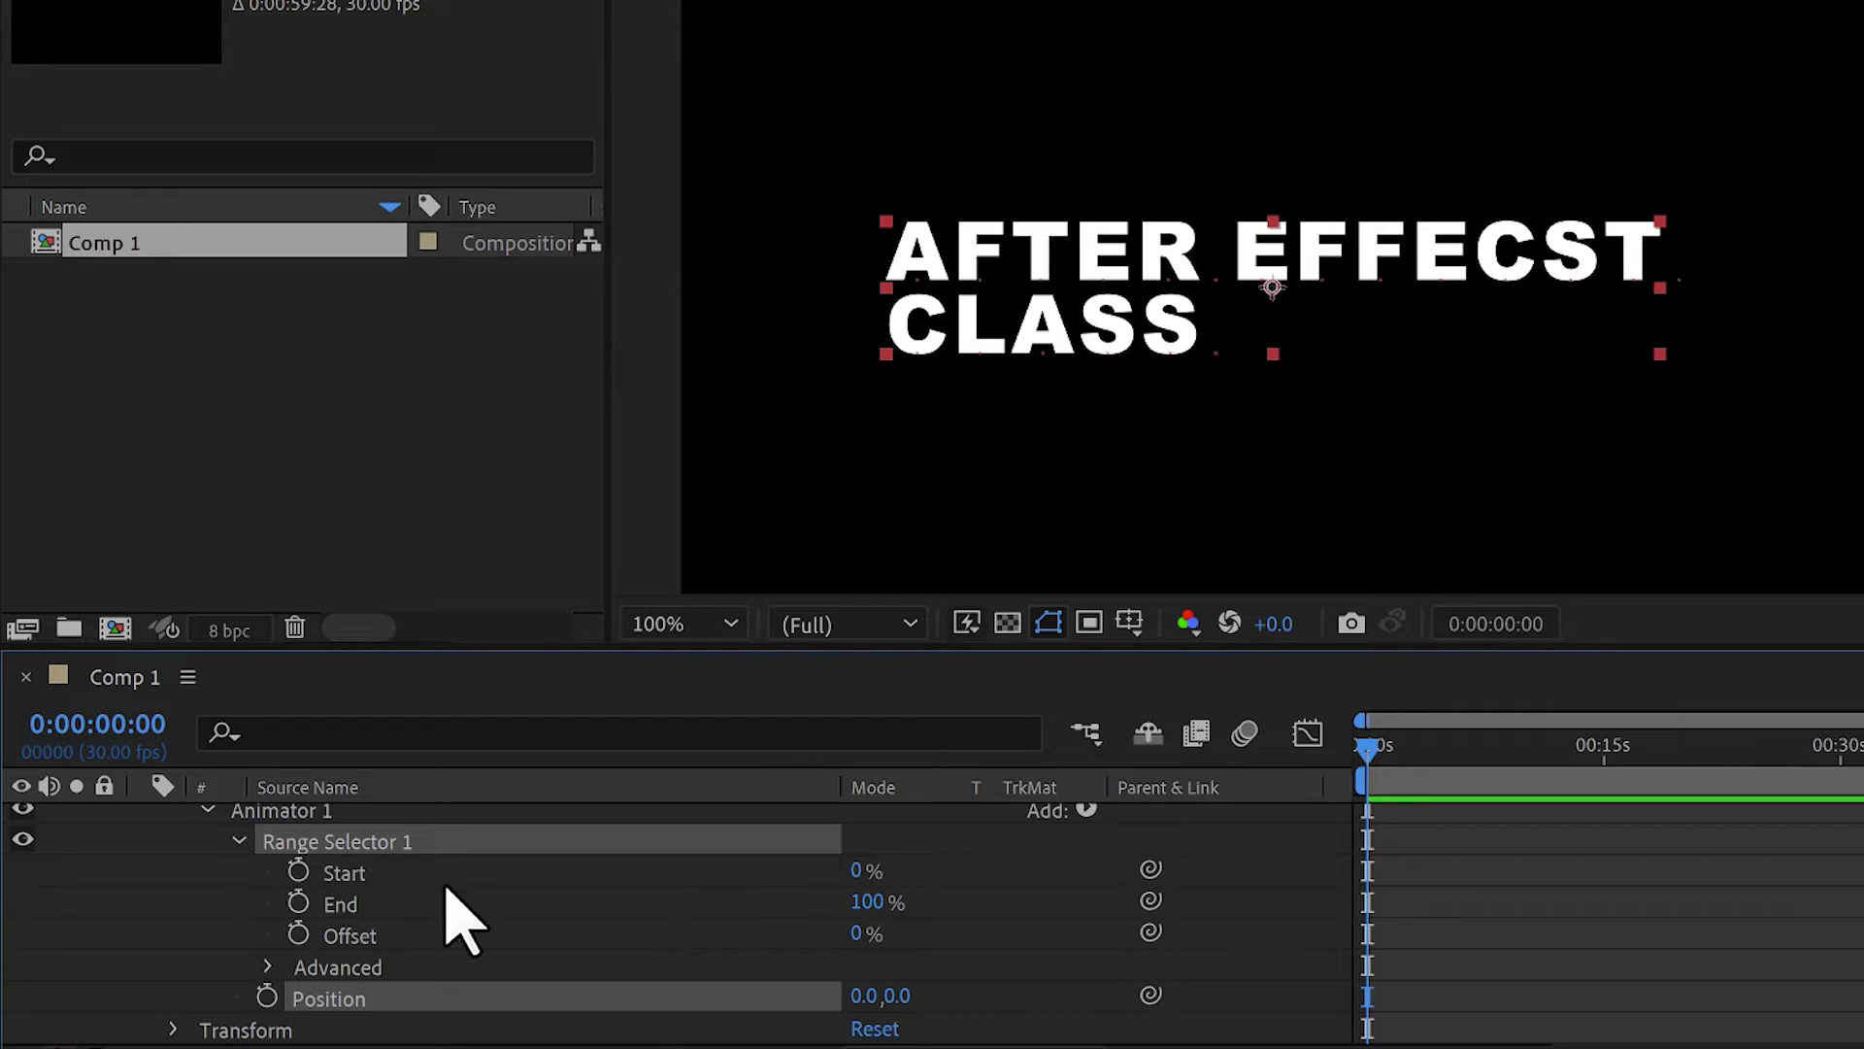
left_click_drag(891, 995, 1495, 961)
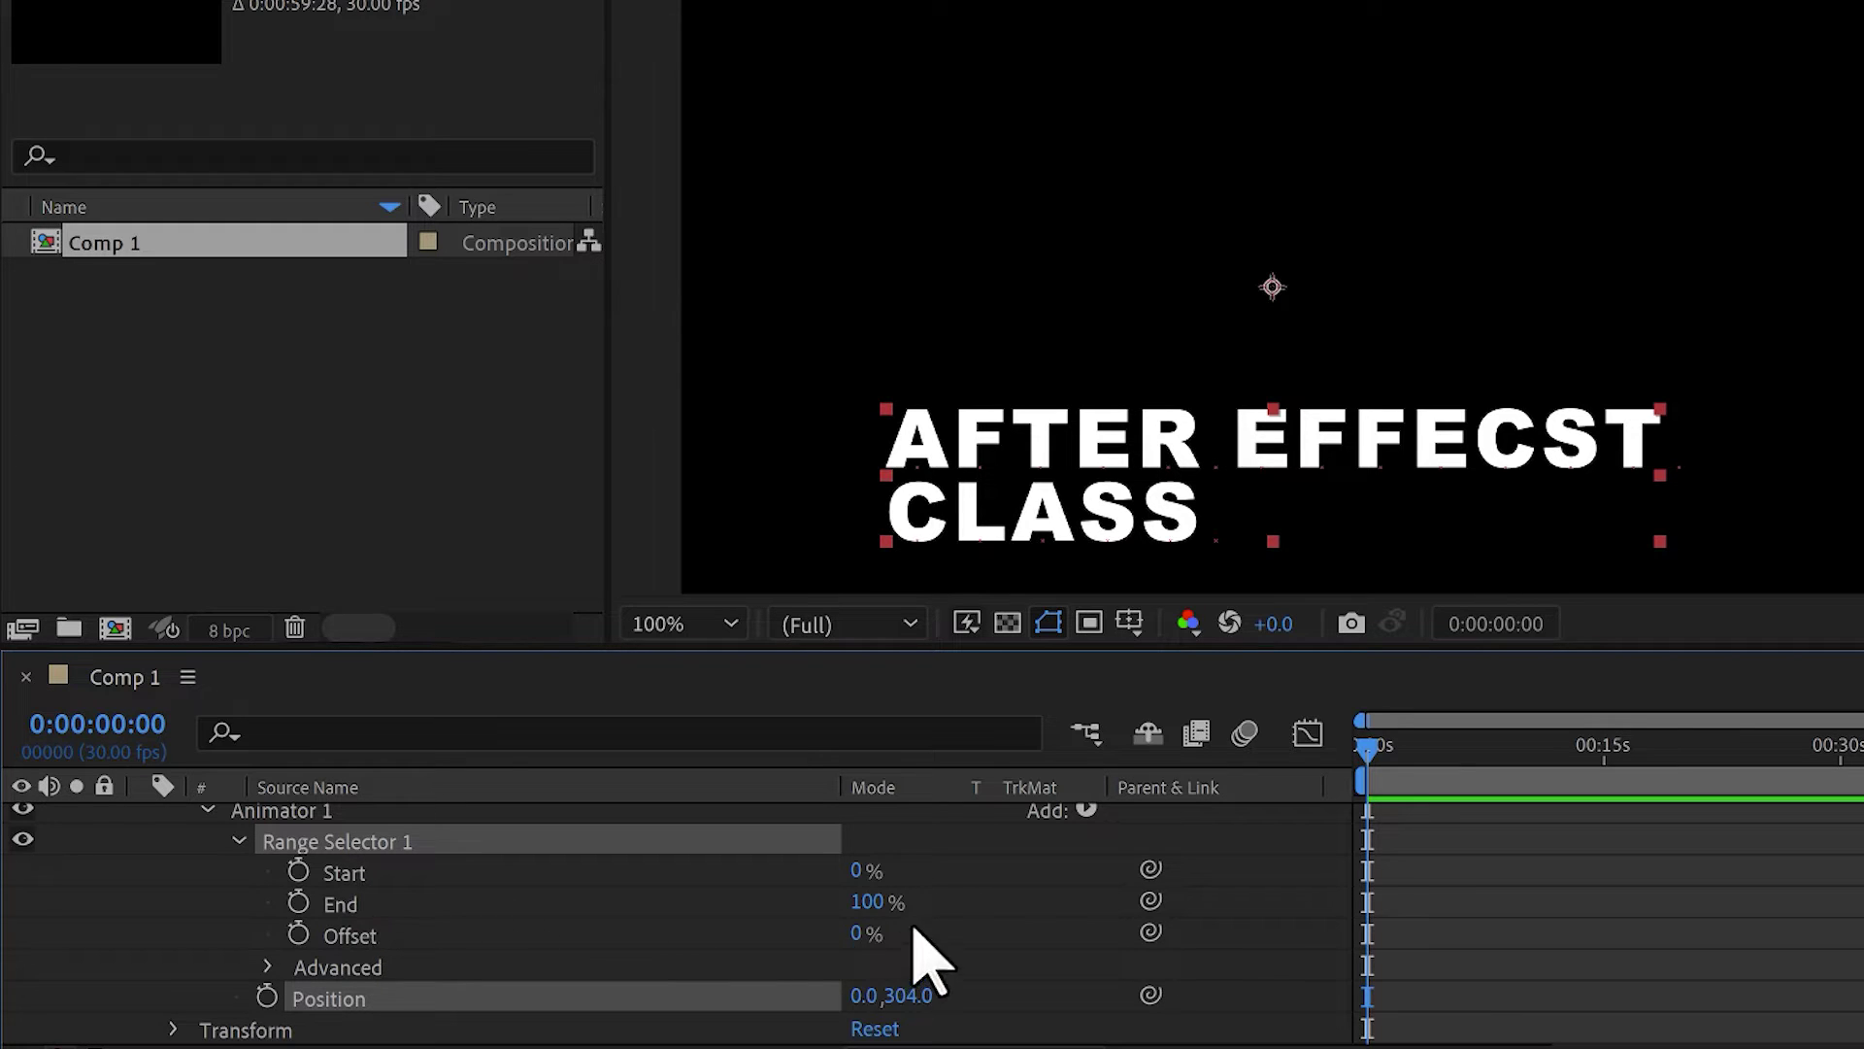
left_click_drag(857, 871, 708, 940)
left_click(389, 872)
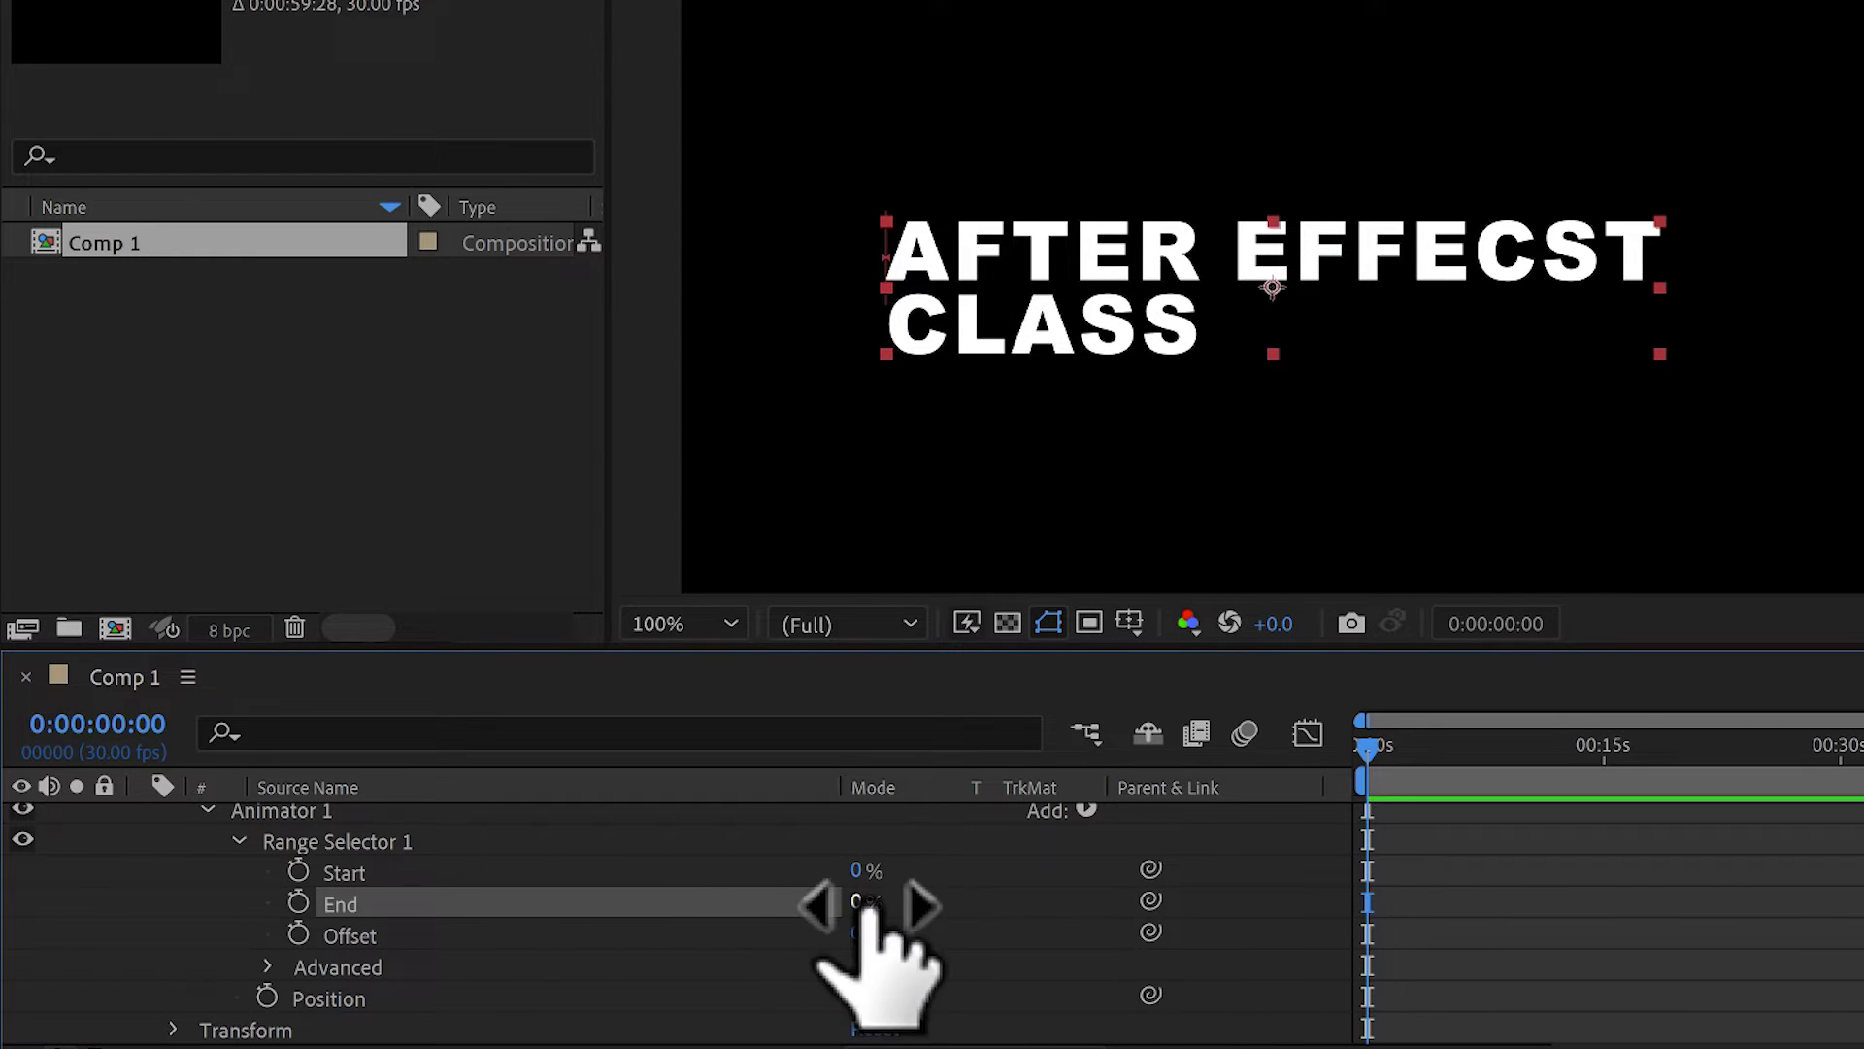
Step: Set Range Selector 1 End to 100% and, after trying other values, Offset to 0%
left_click_drag(859, 902, 1687, 903)
left_click(470, 940)
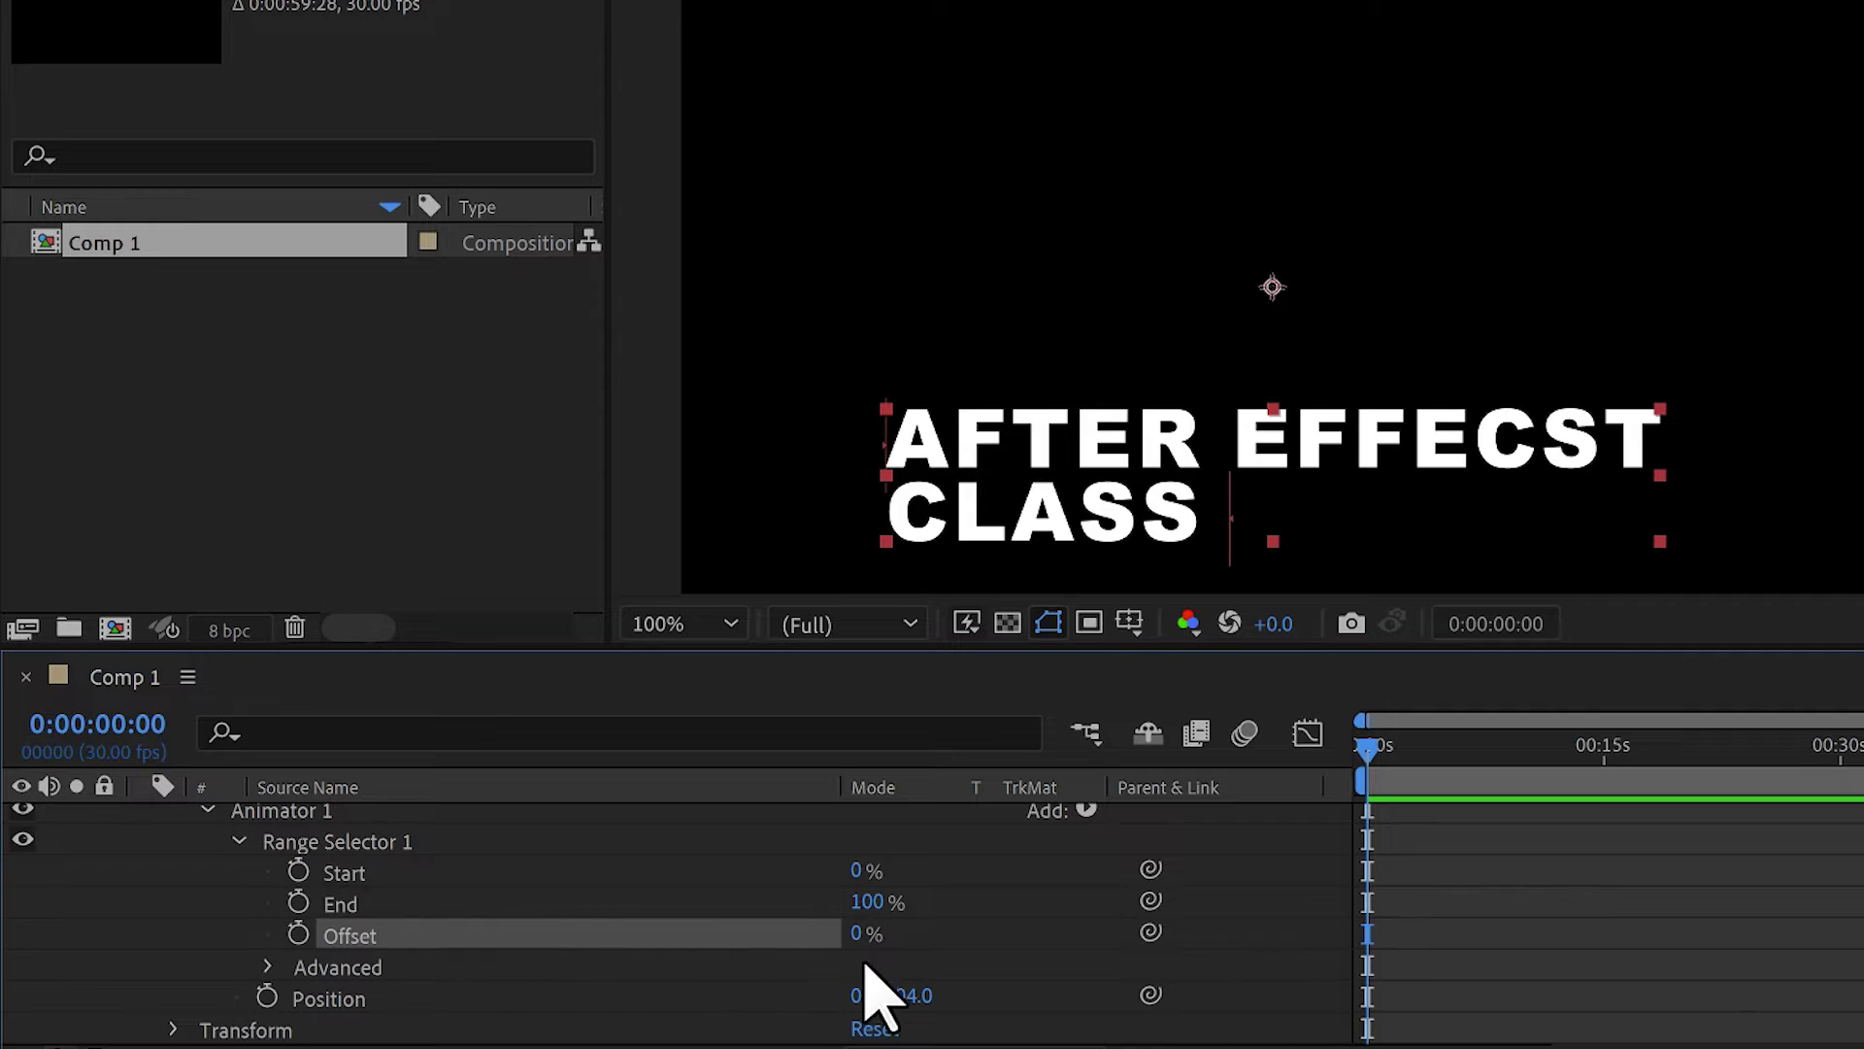
left_click_drag(864, 935, 718, 995)
left_click(873, 933)
type("00")
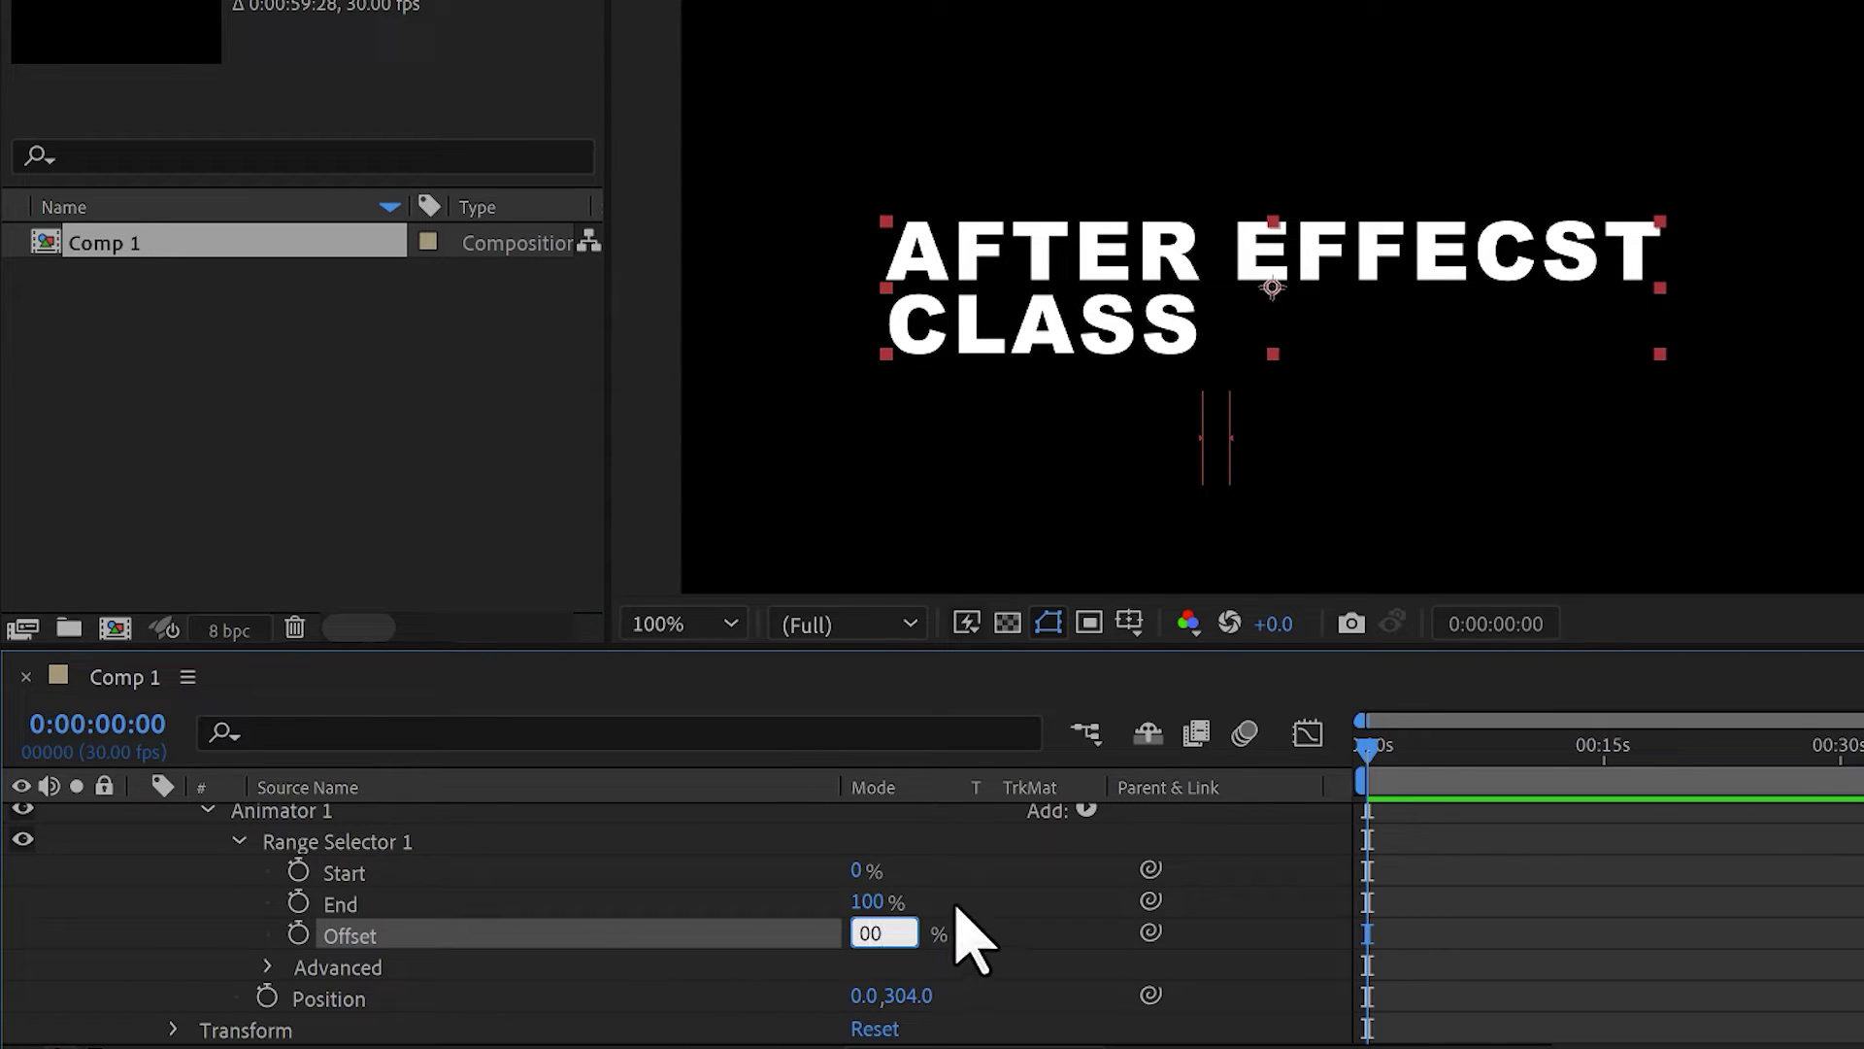
key("Return")
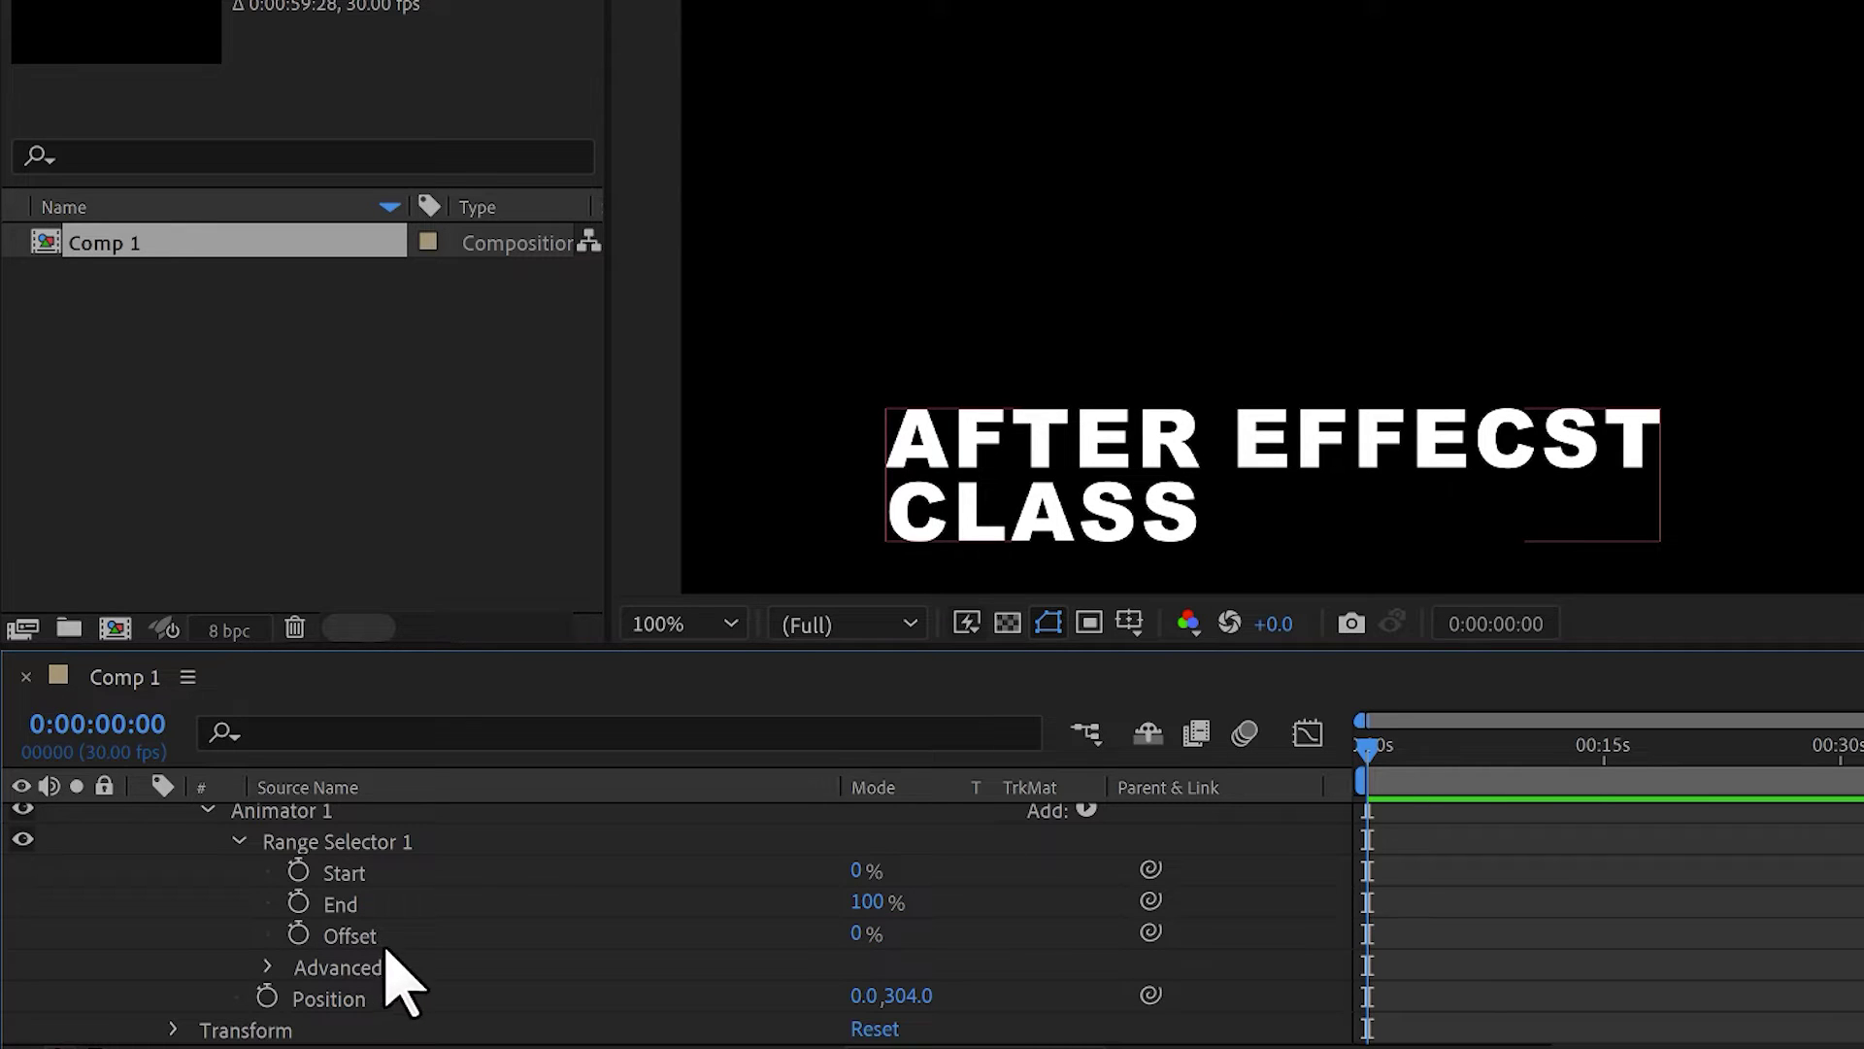
Step: Keyframe range Start at 0% at 0 s and 100% at 1 s, then preview it
left_click(298, 871)
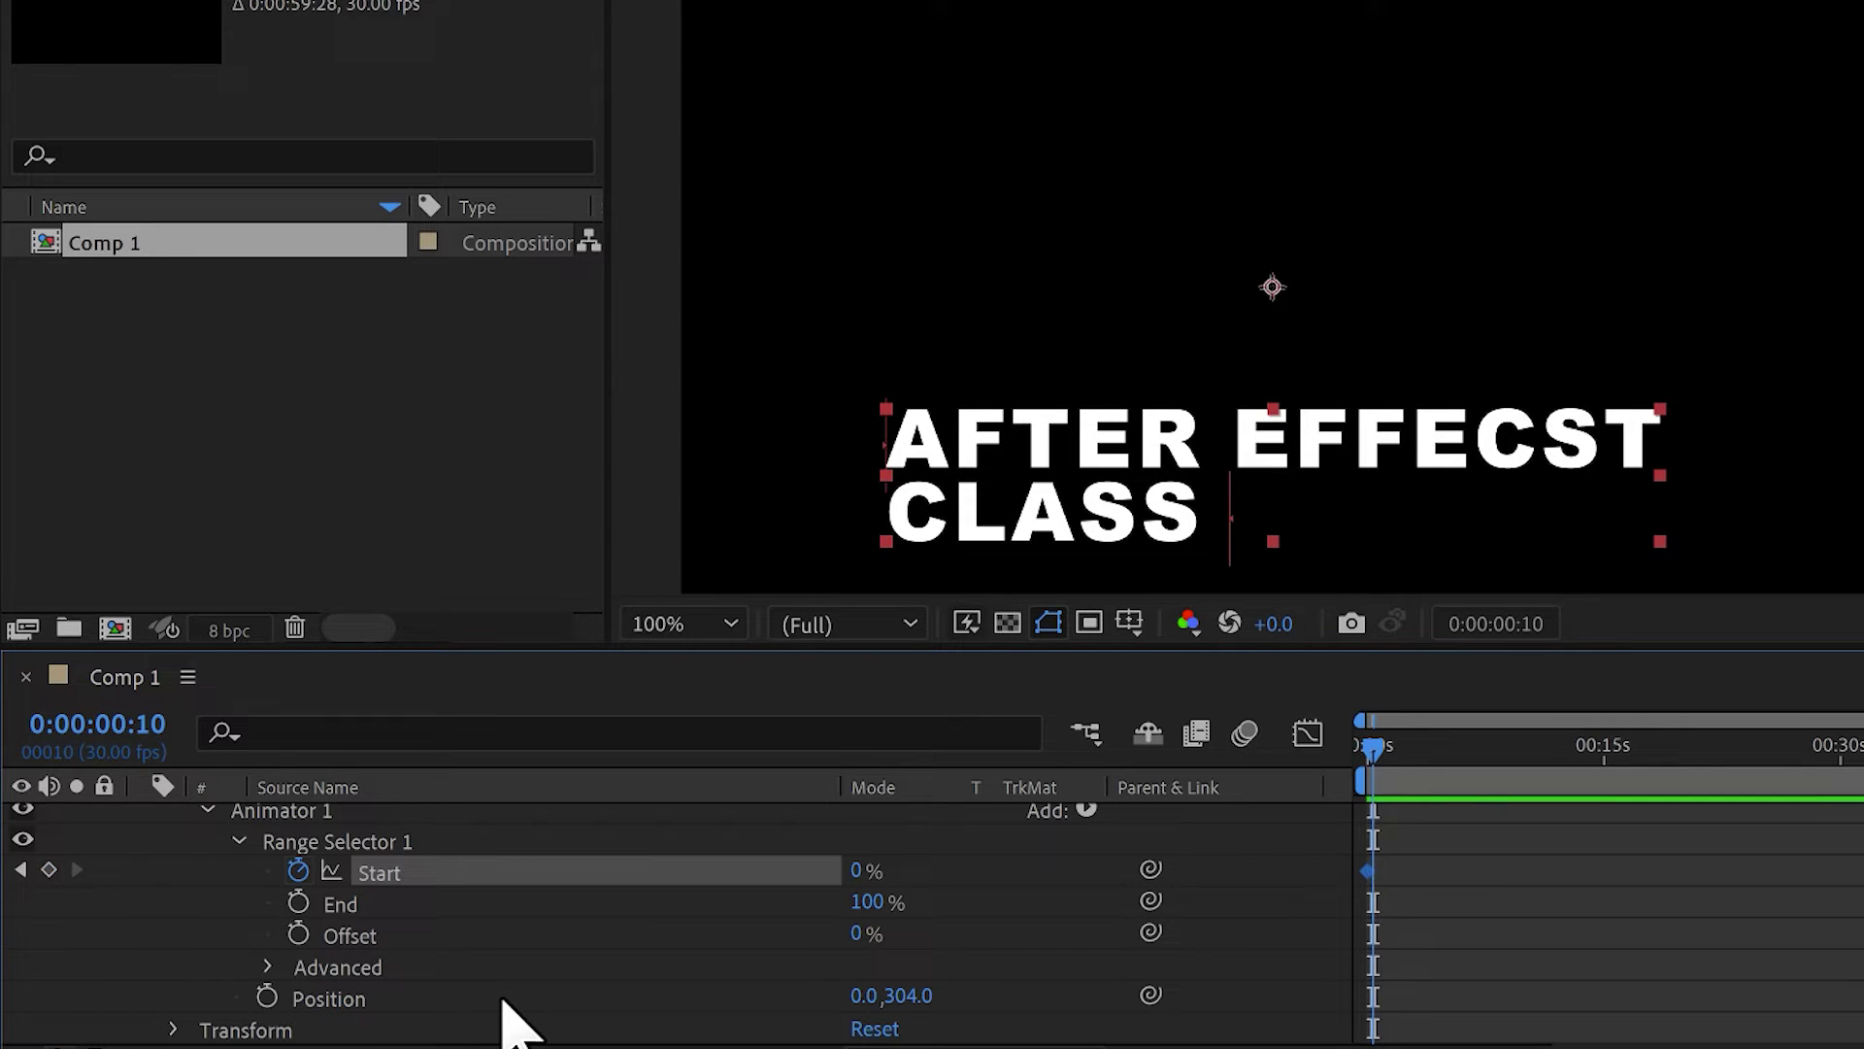
key("shift+Page_Down")
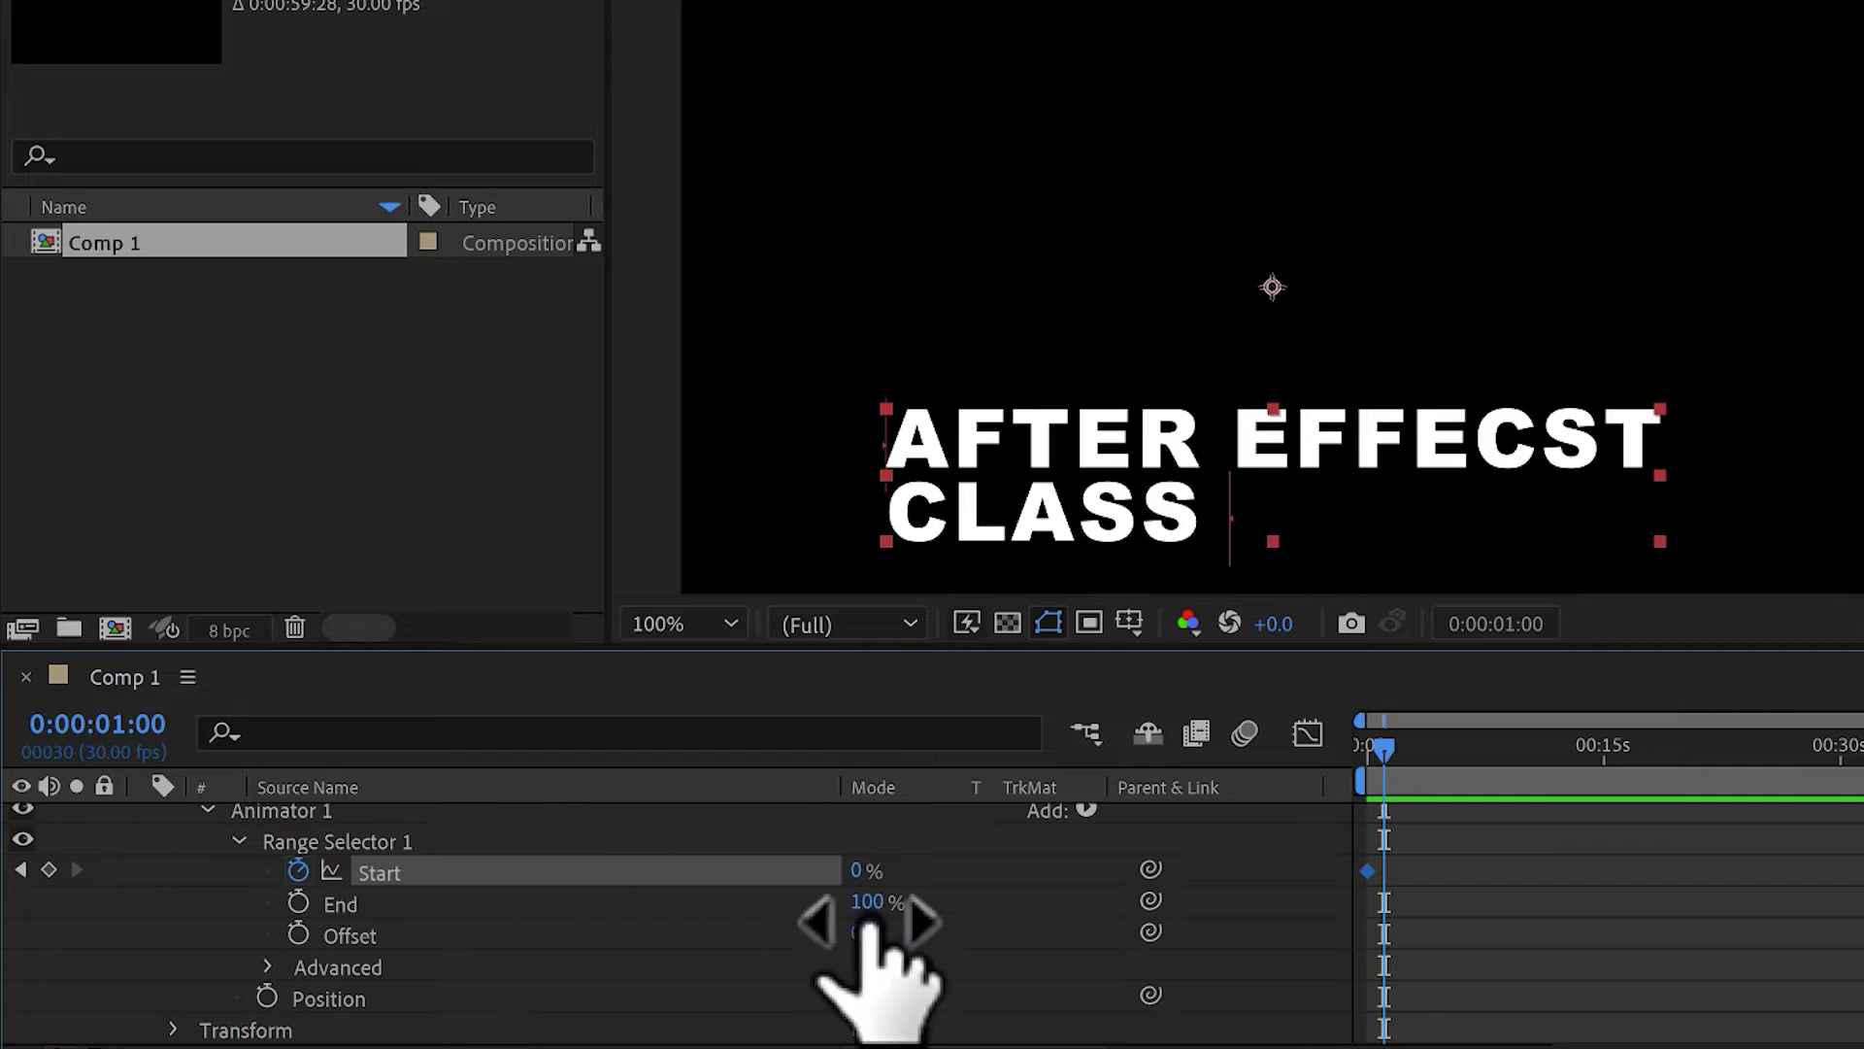
left_click_drag(859, 871, 1249, 861)
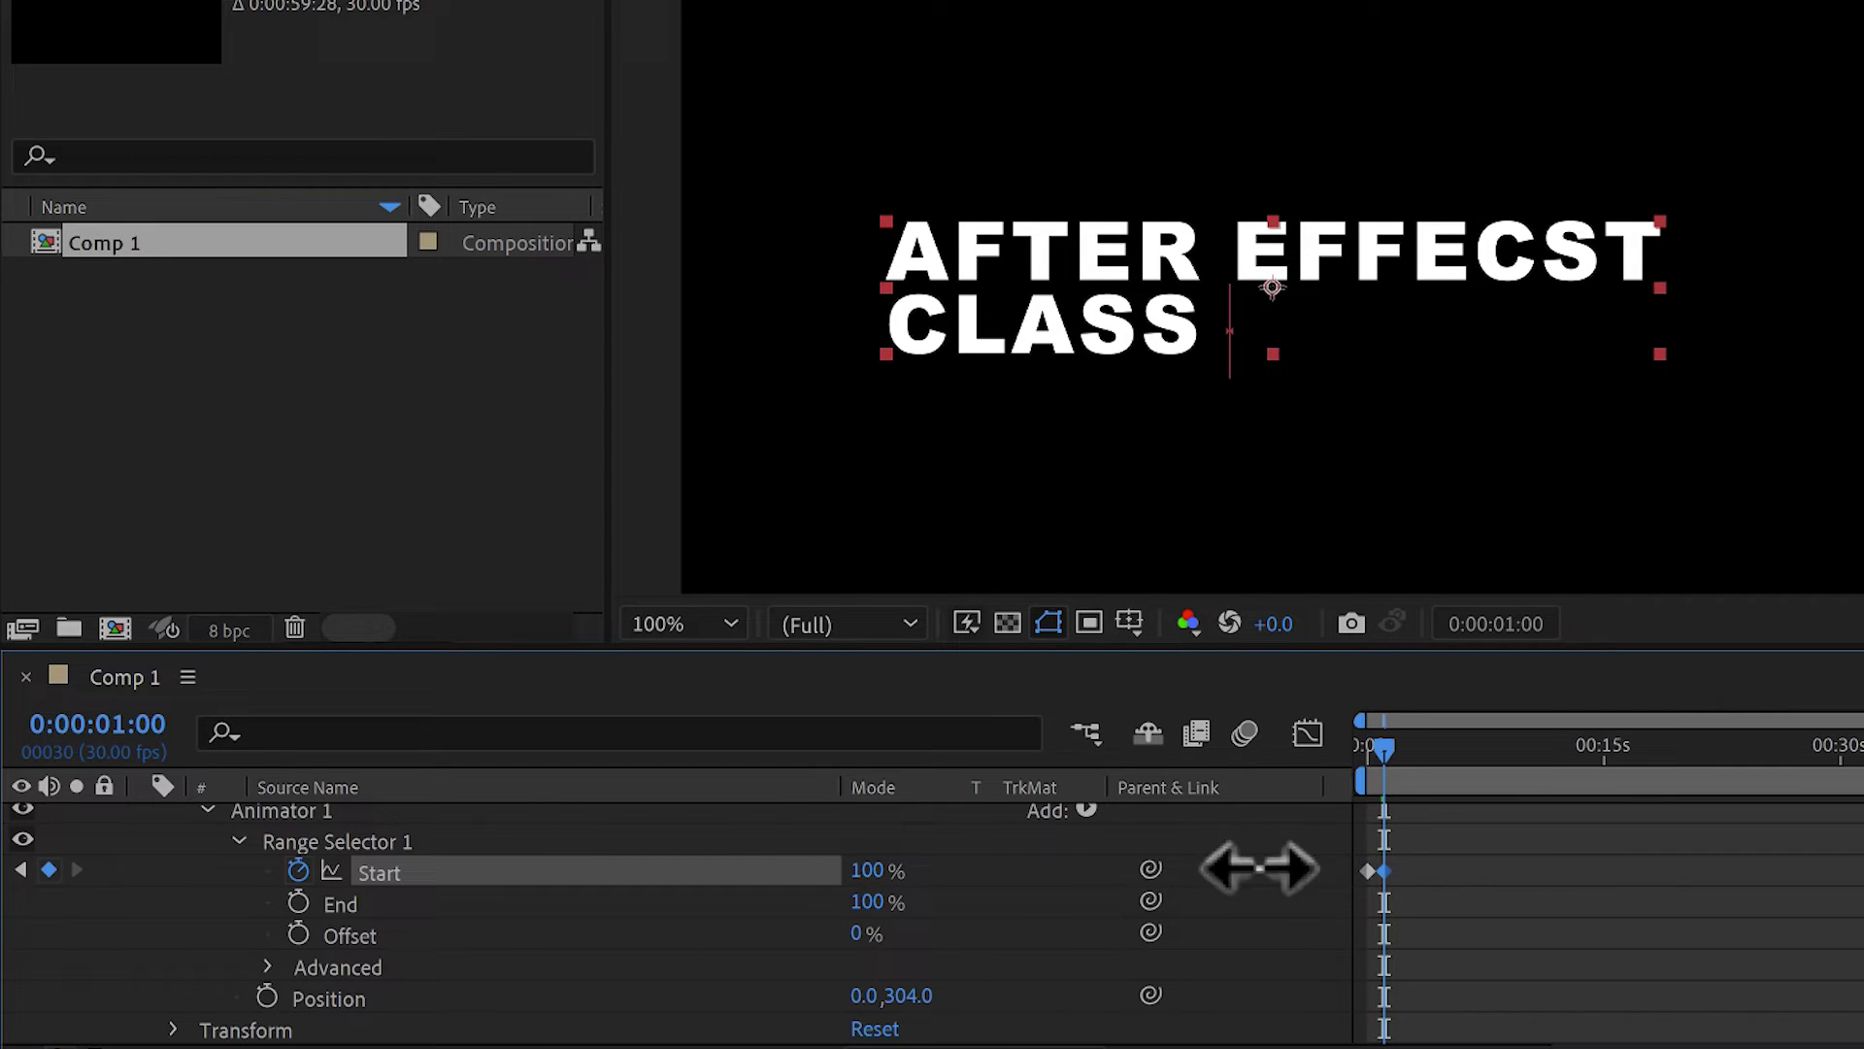
left_click(1371, 750)
left_click(1355, 757)
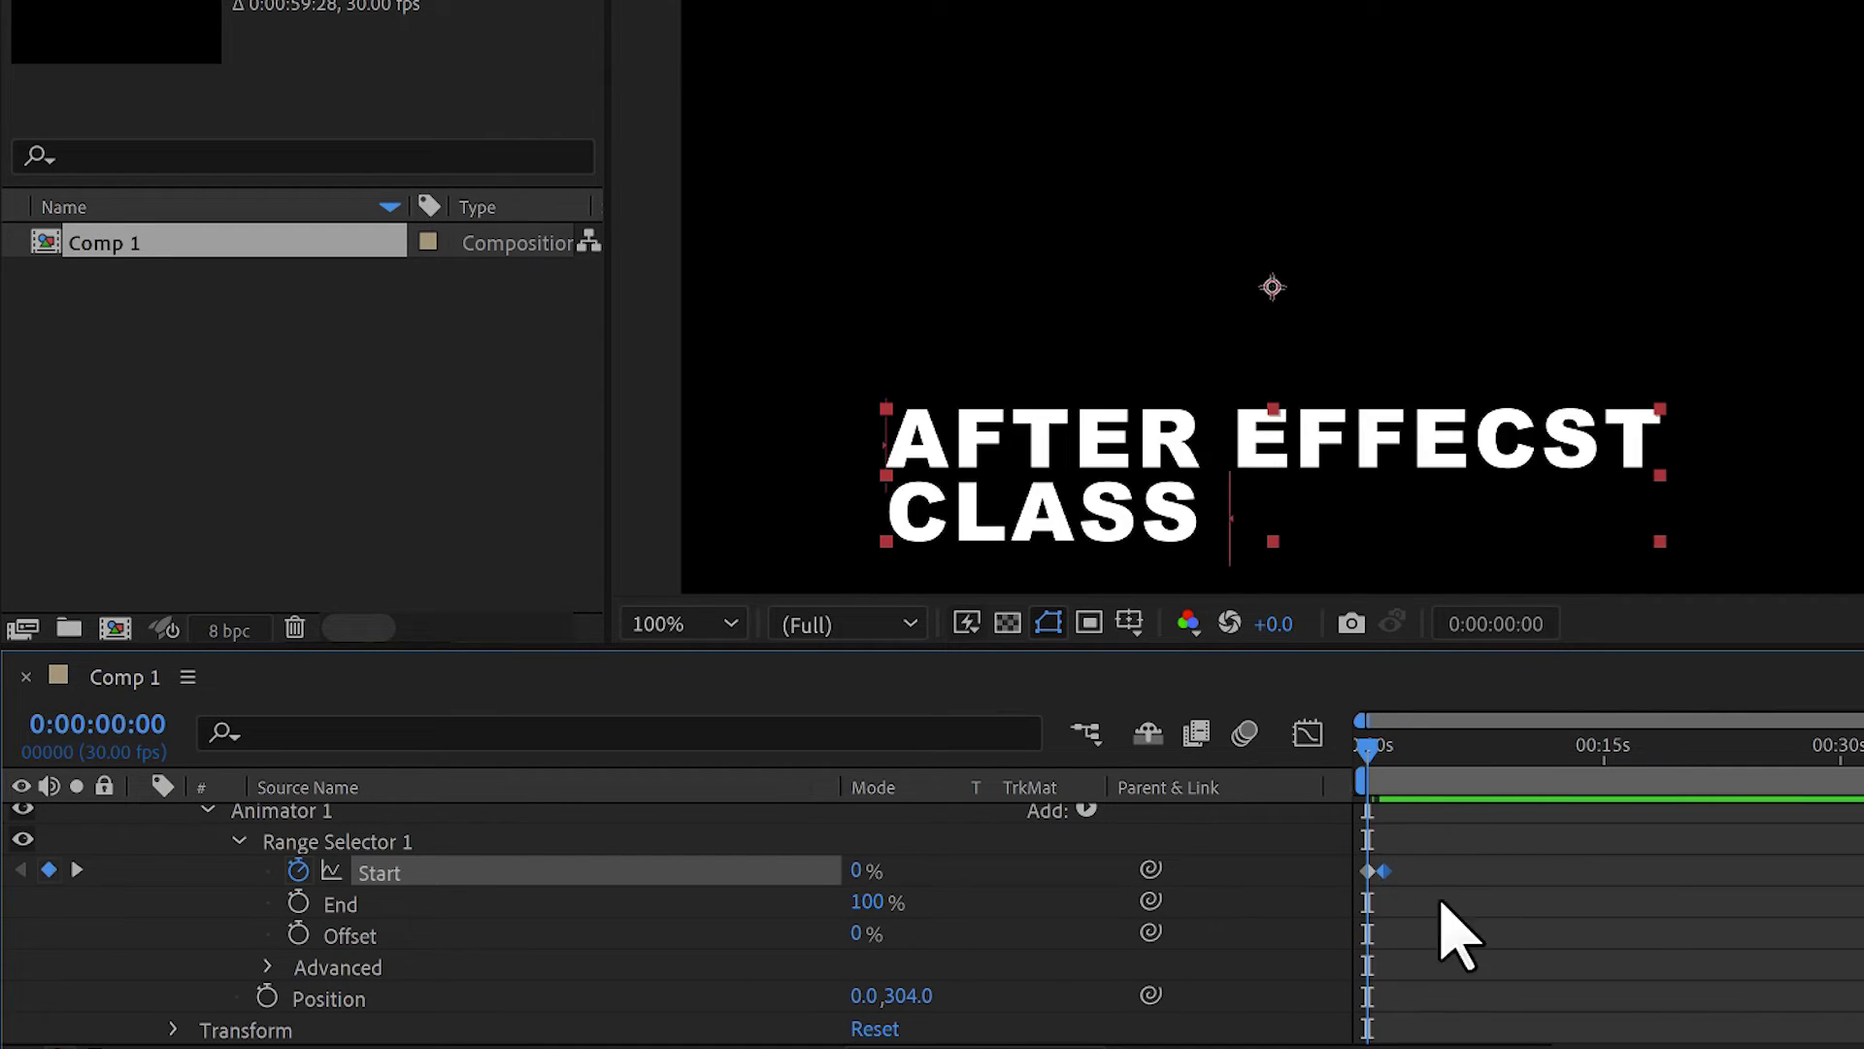
key("space")
key("space")
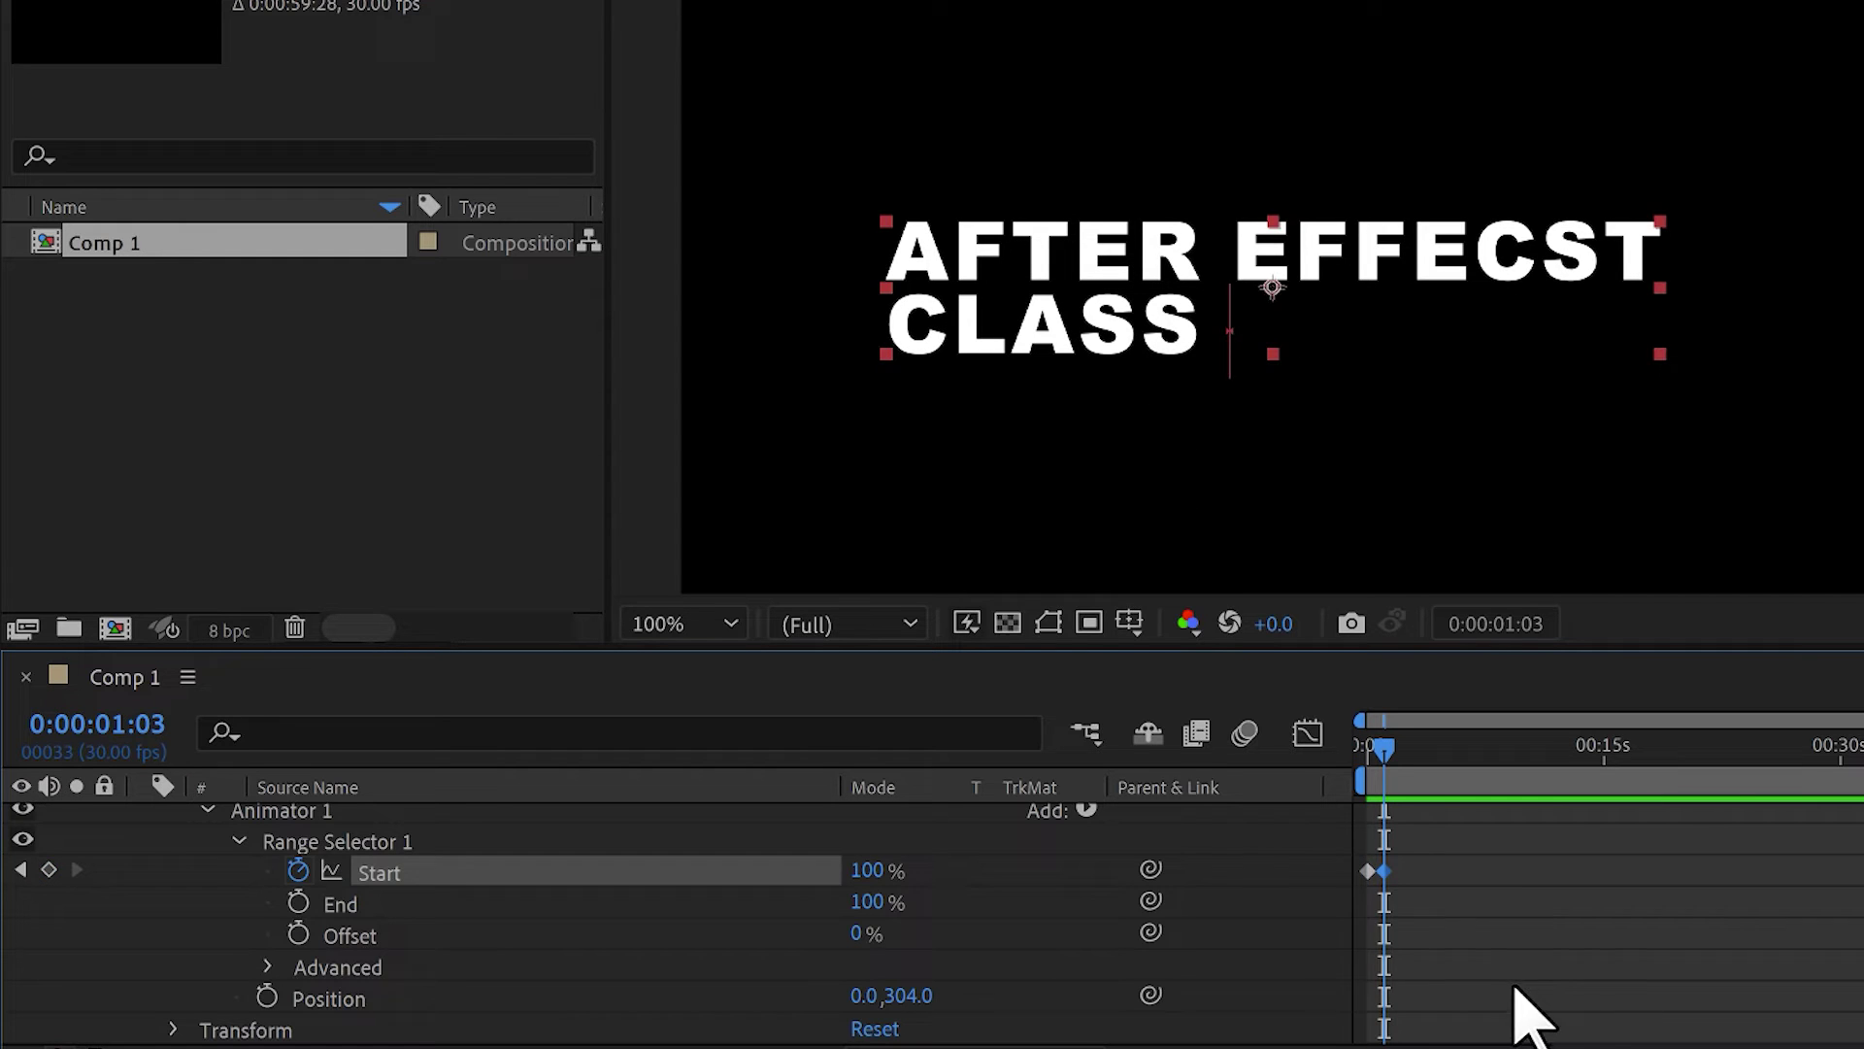
left_click_drag(1510, 980, 1326, 886)
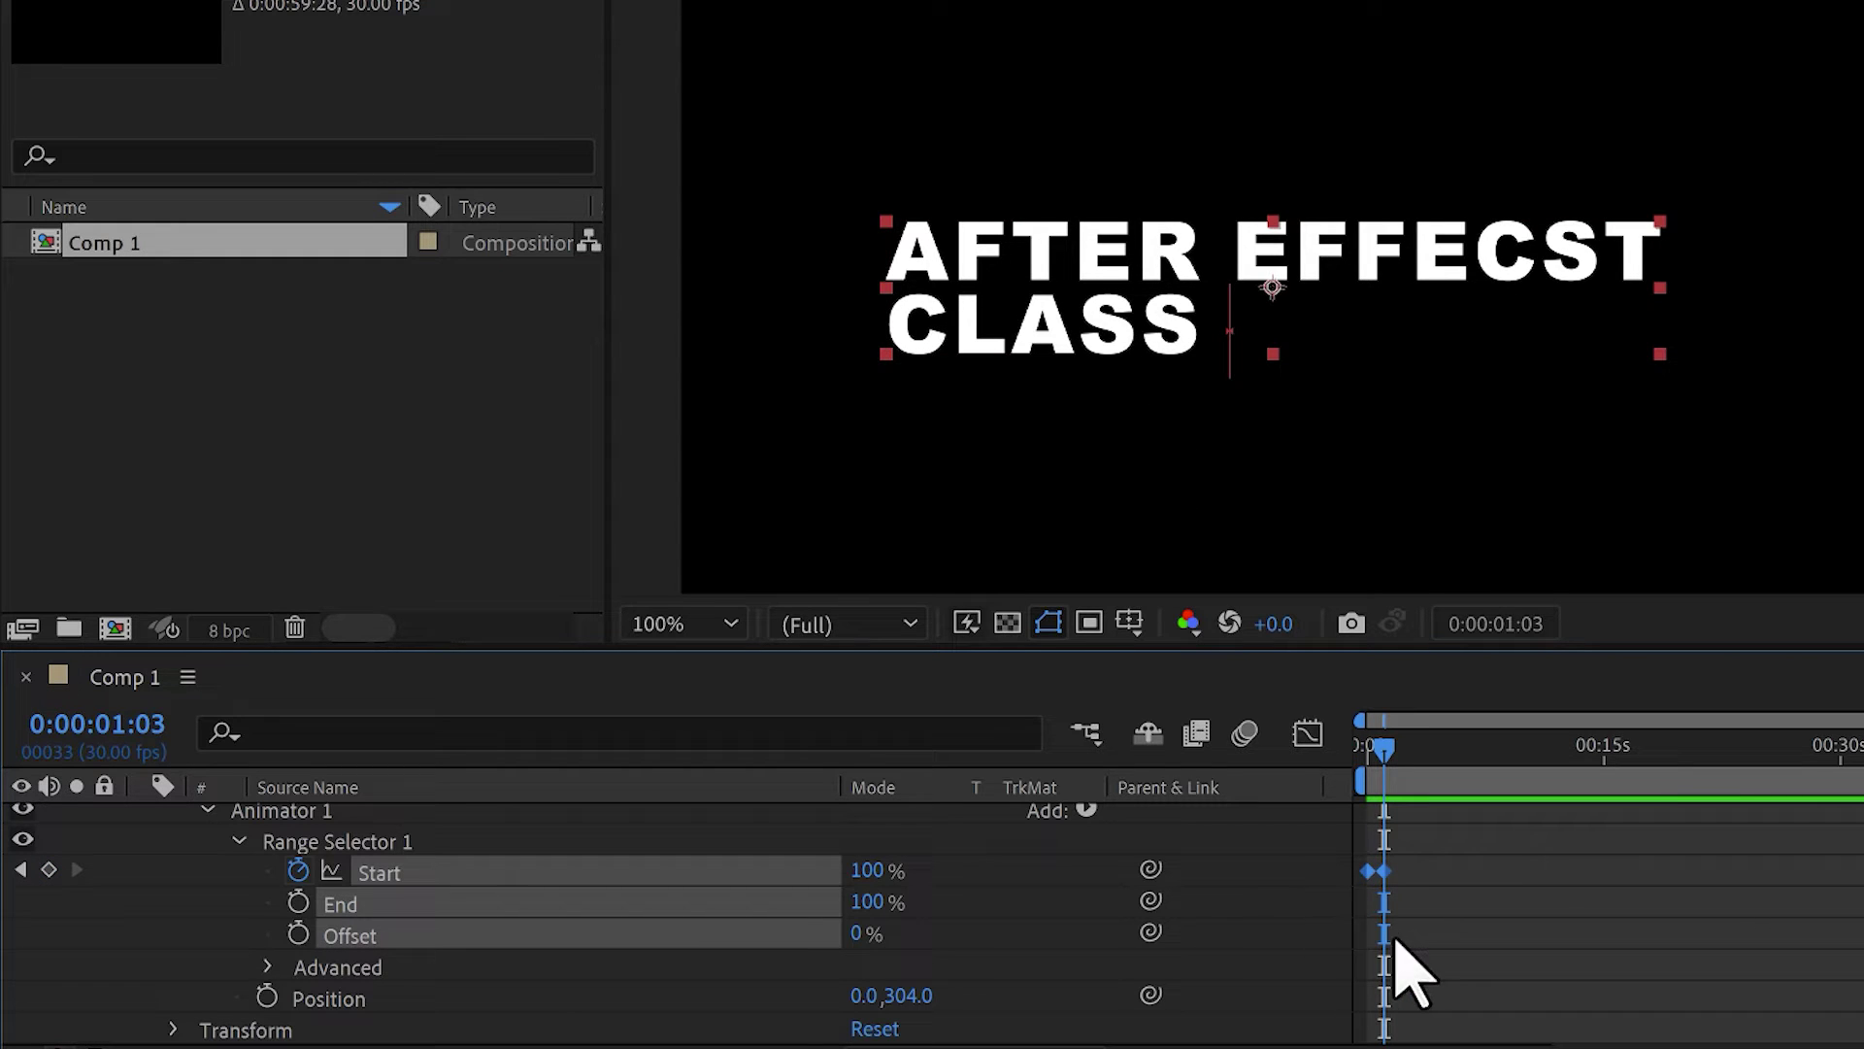
left_click(1357, 750)
key("space")
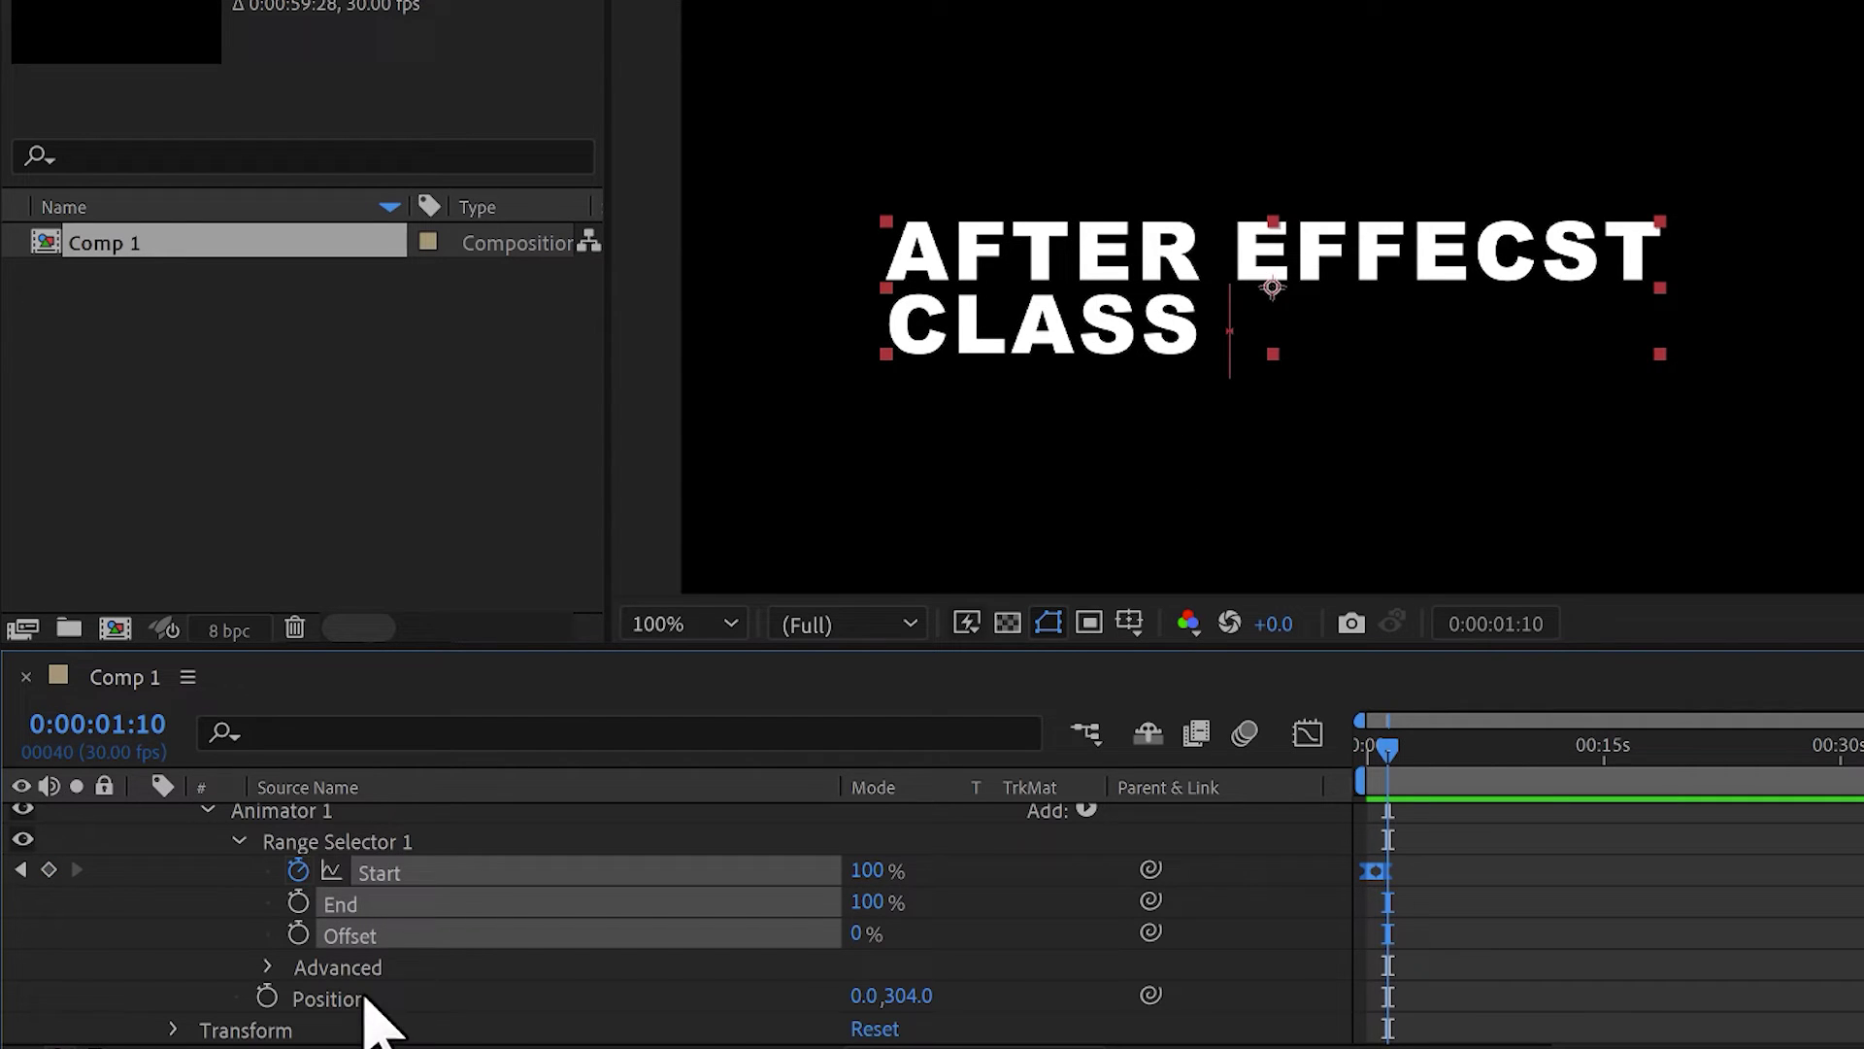
Step: Expand the Advanced settings, check the Units choices without changing them, and preview
left_click(268, 967)
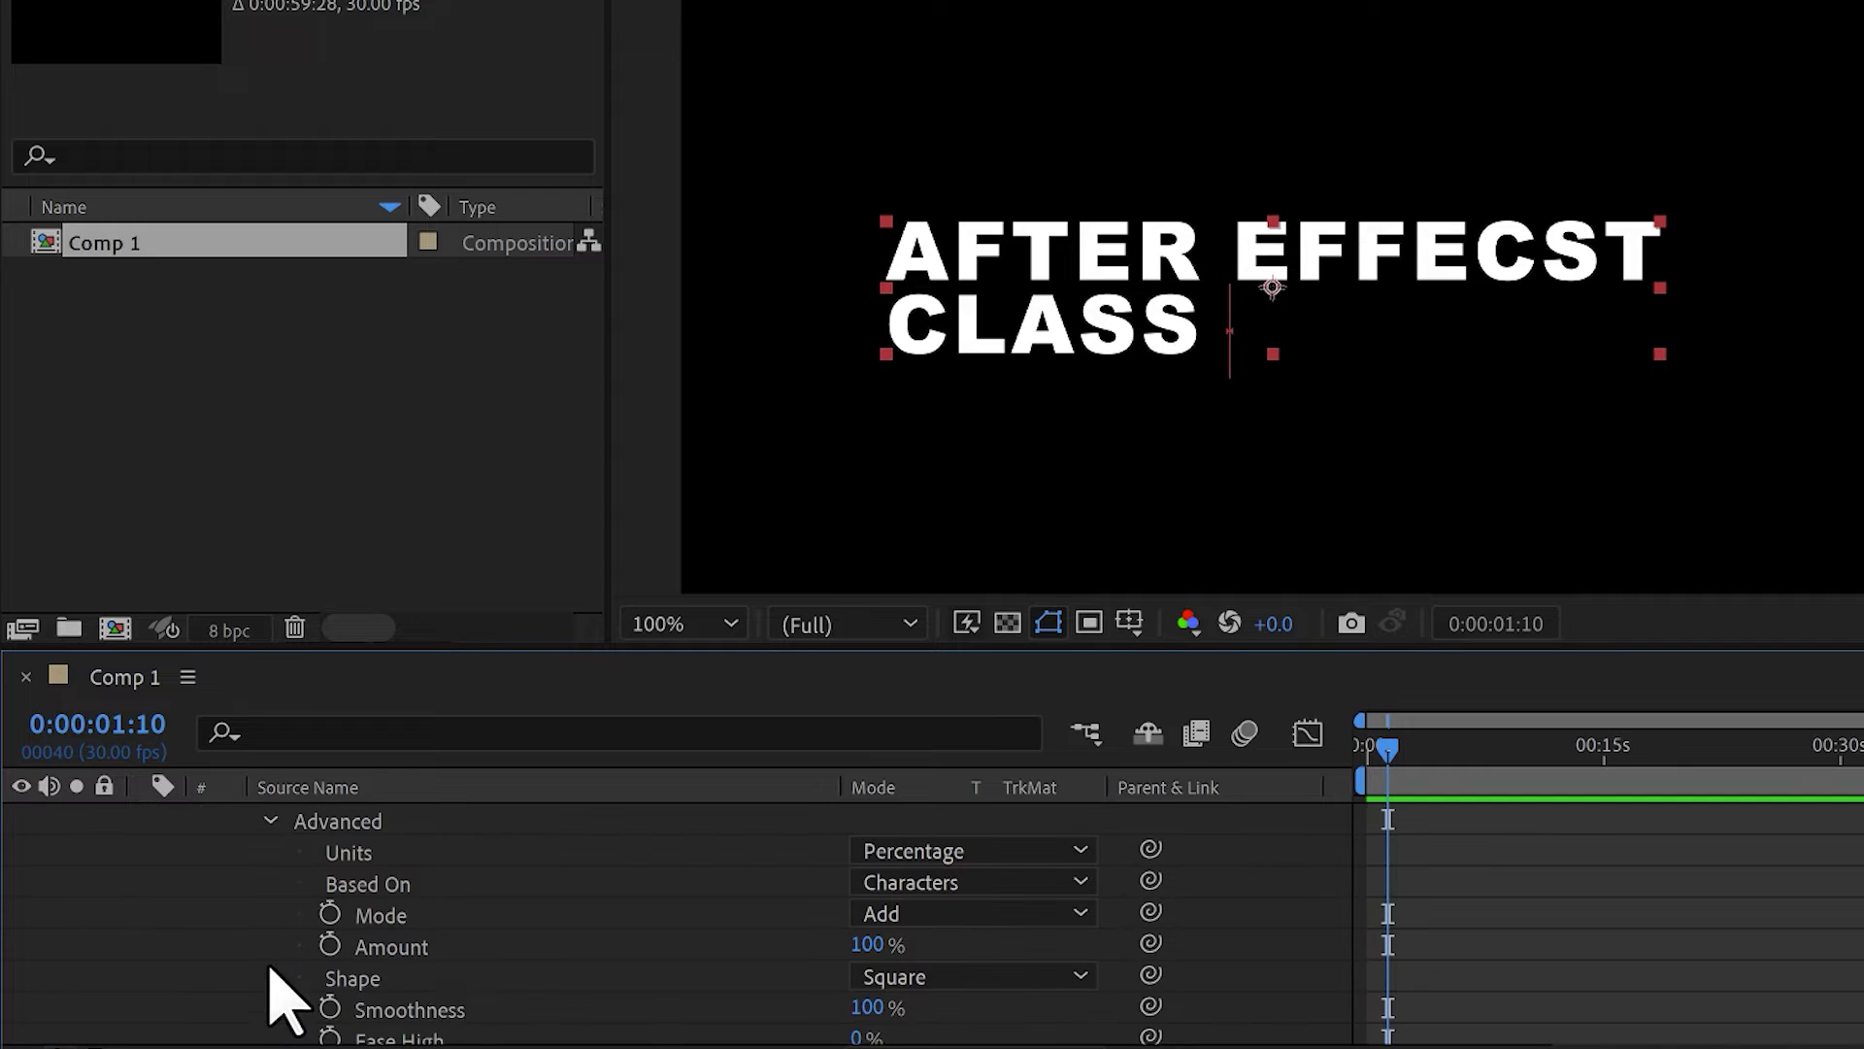
left_click(371, 854)
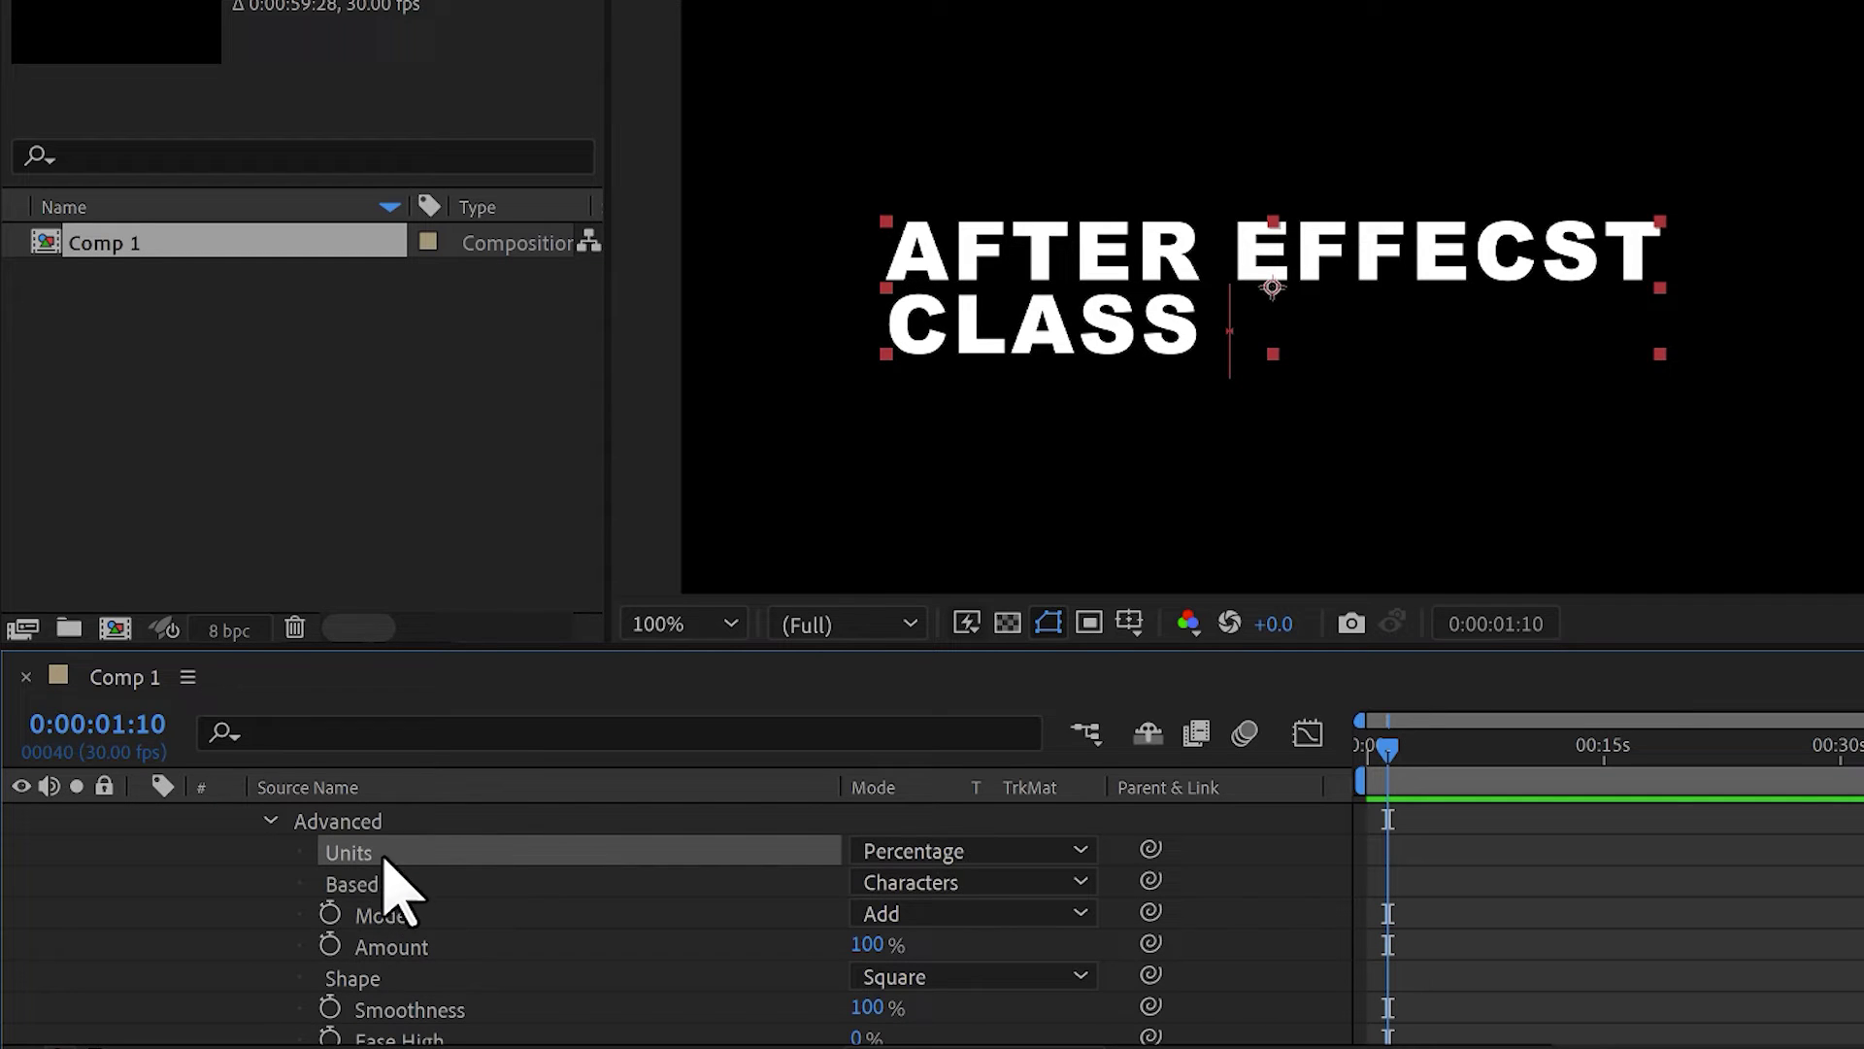
left_click(874, 850)
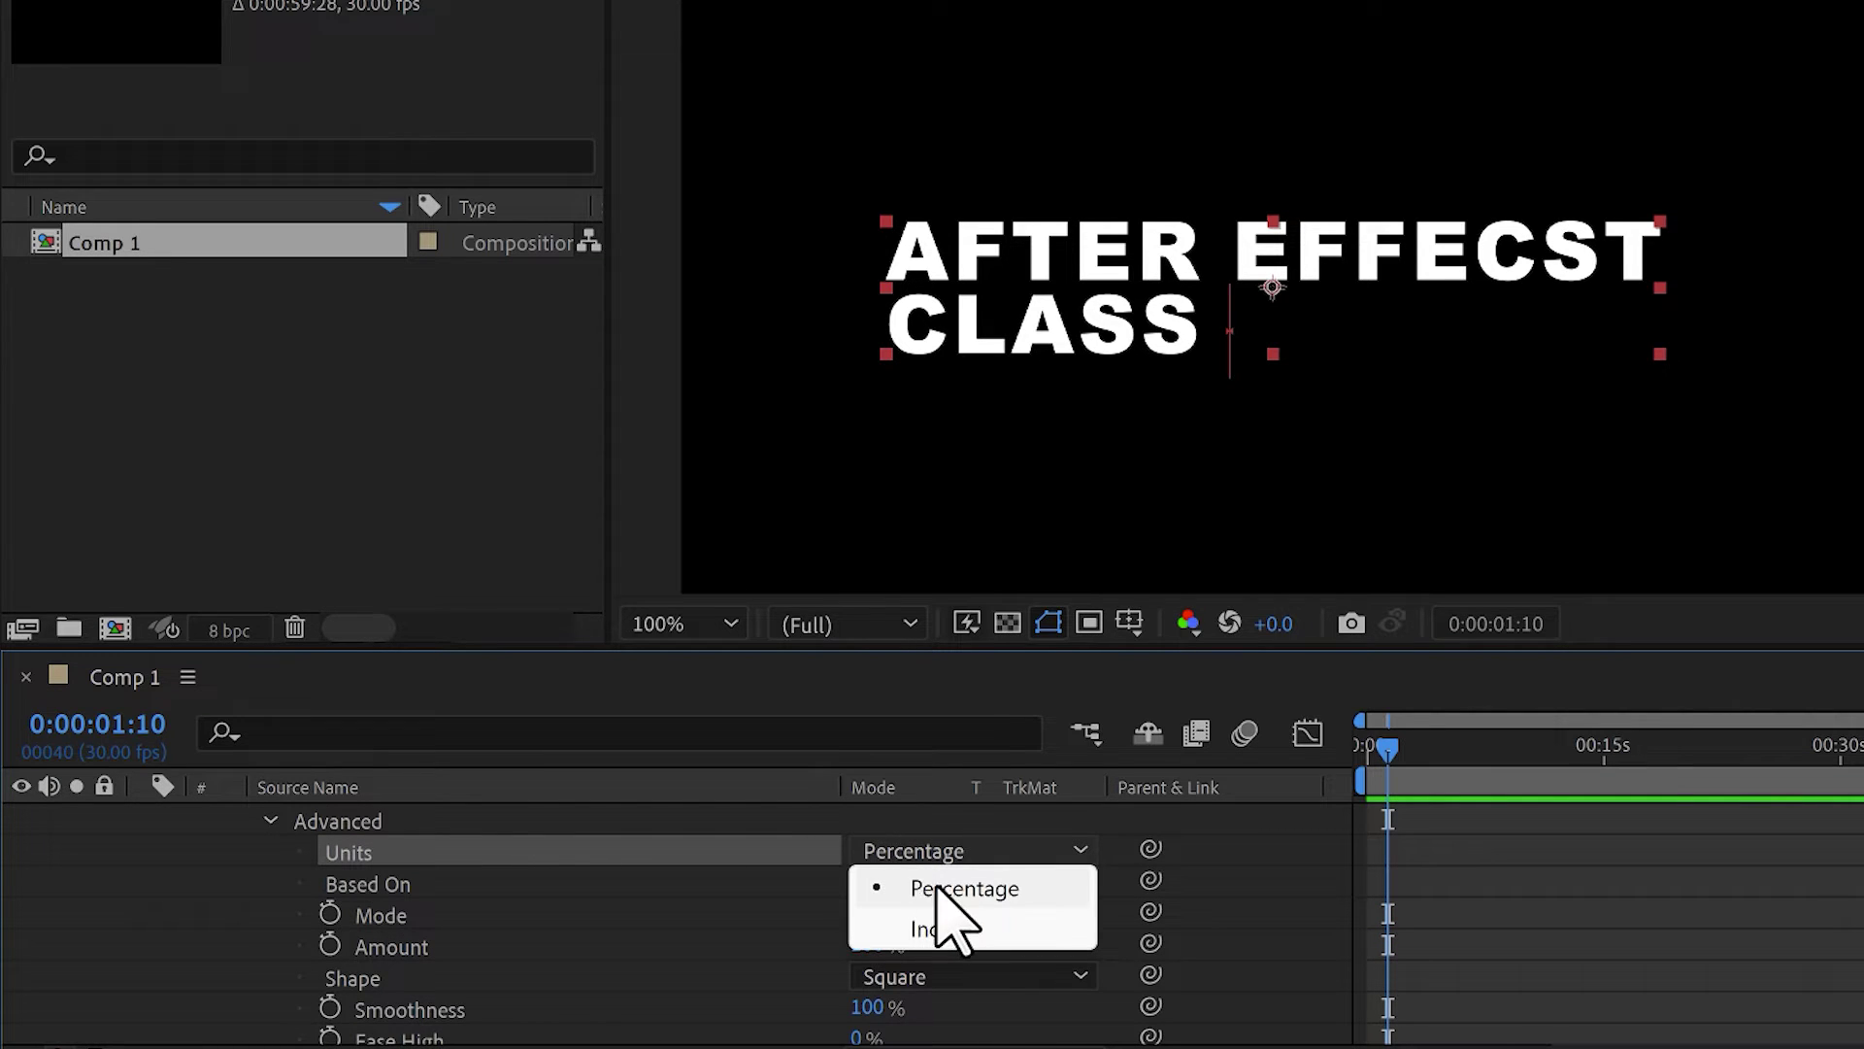
left_click(544, 885)
key("space")
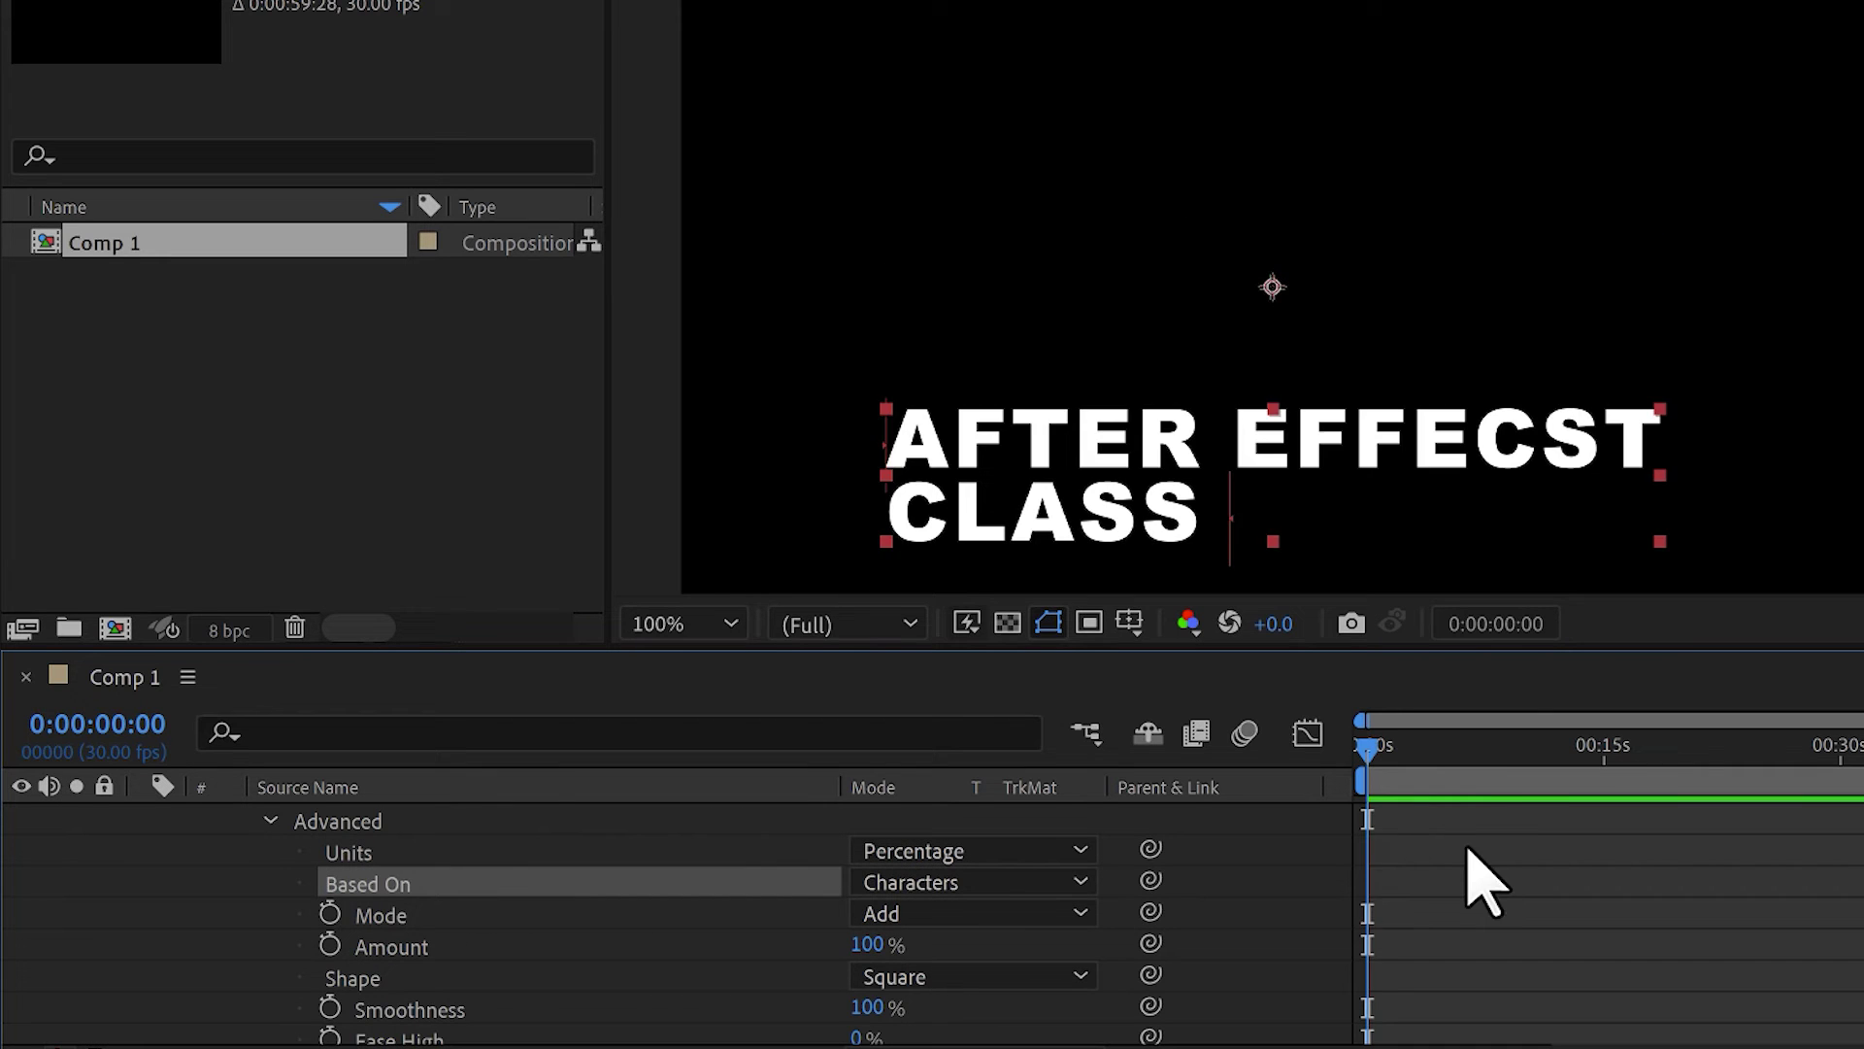
key("space")
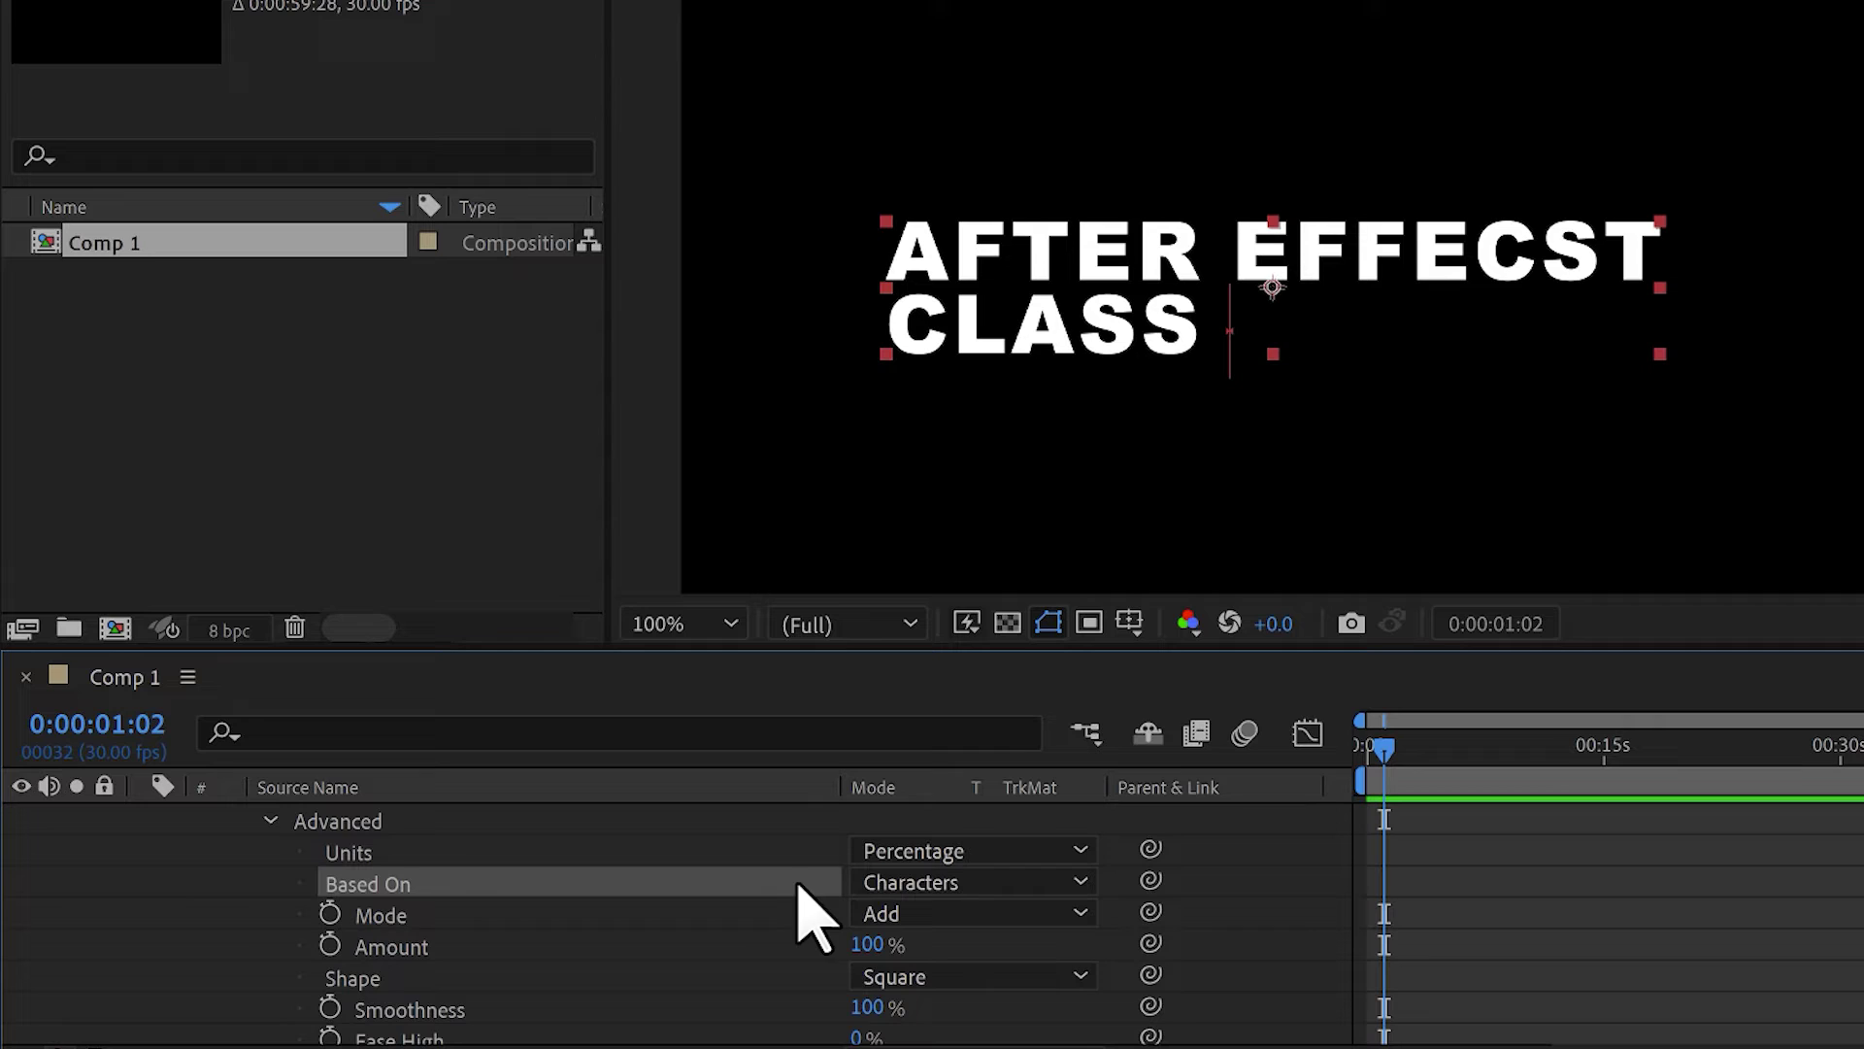
left_click(917, 884)
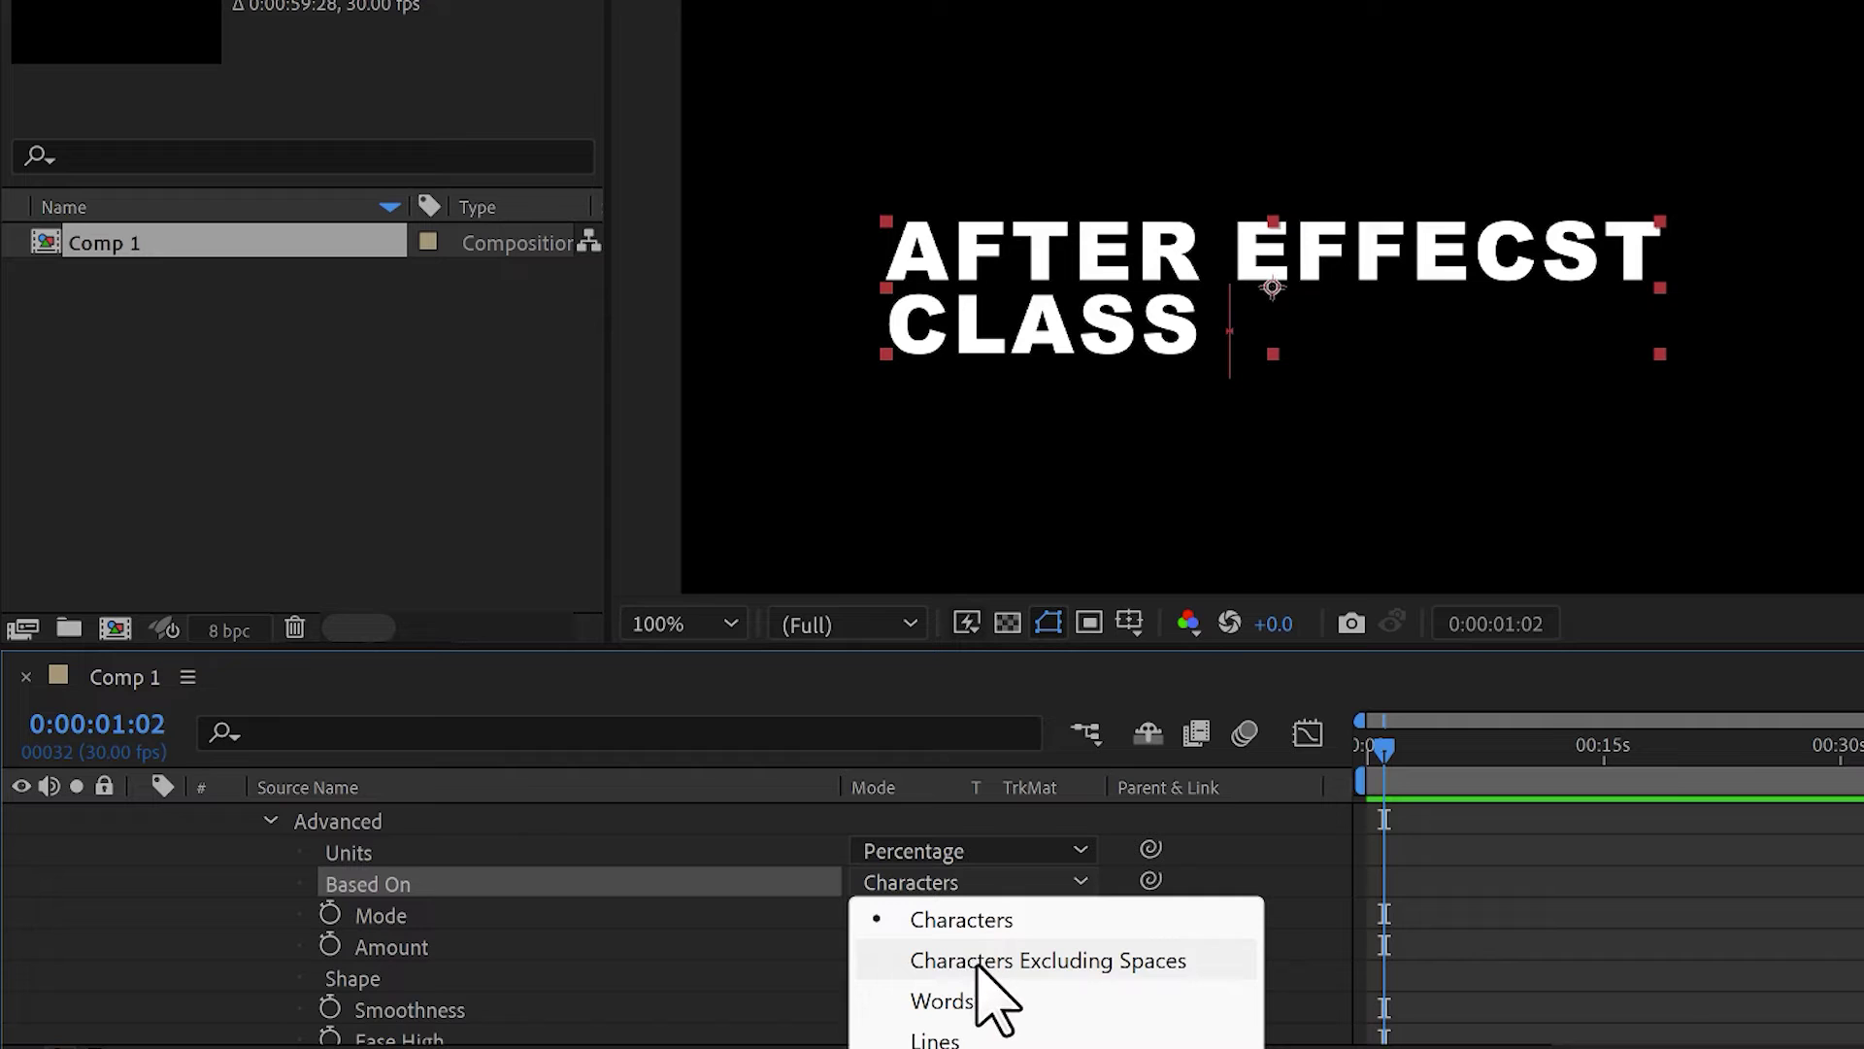
left_click(942, 1000)
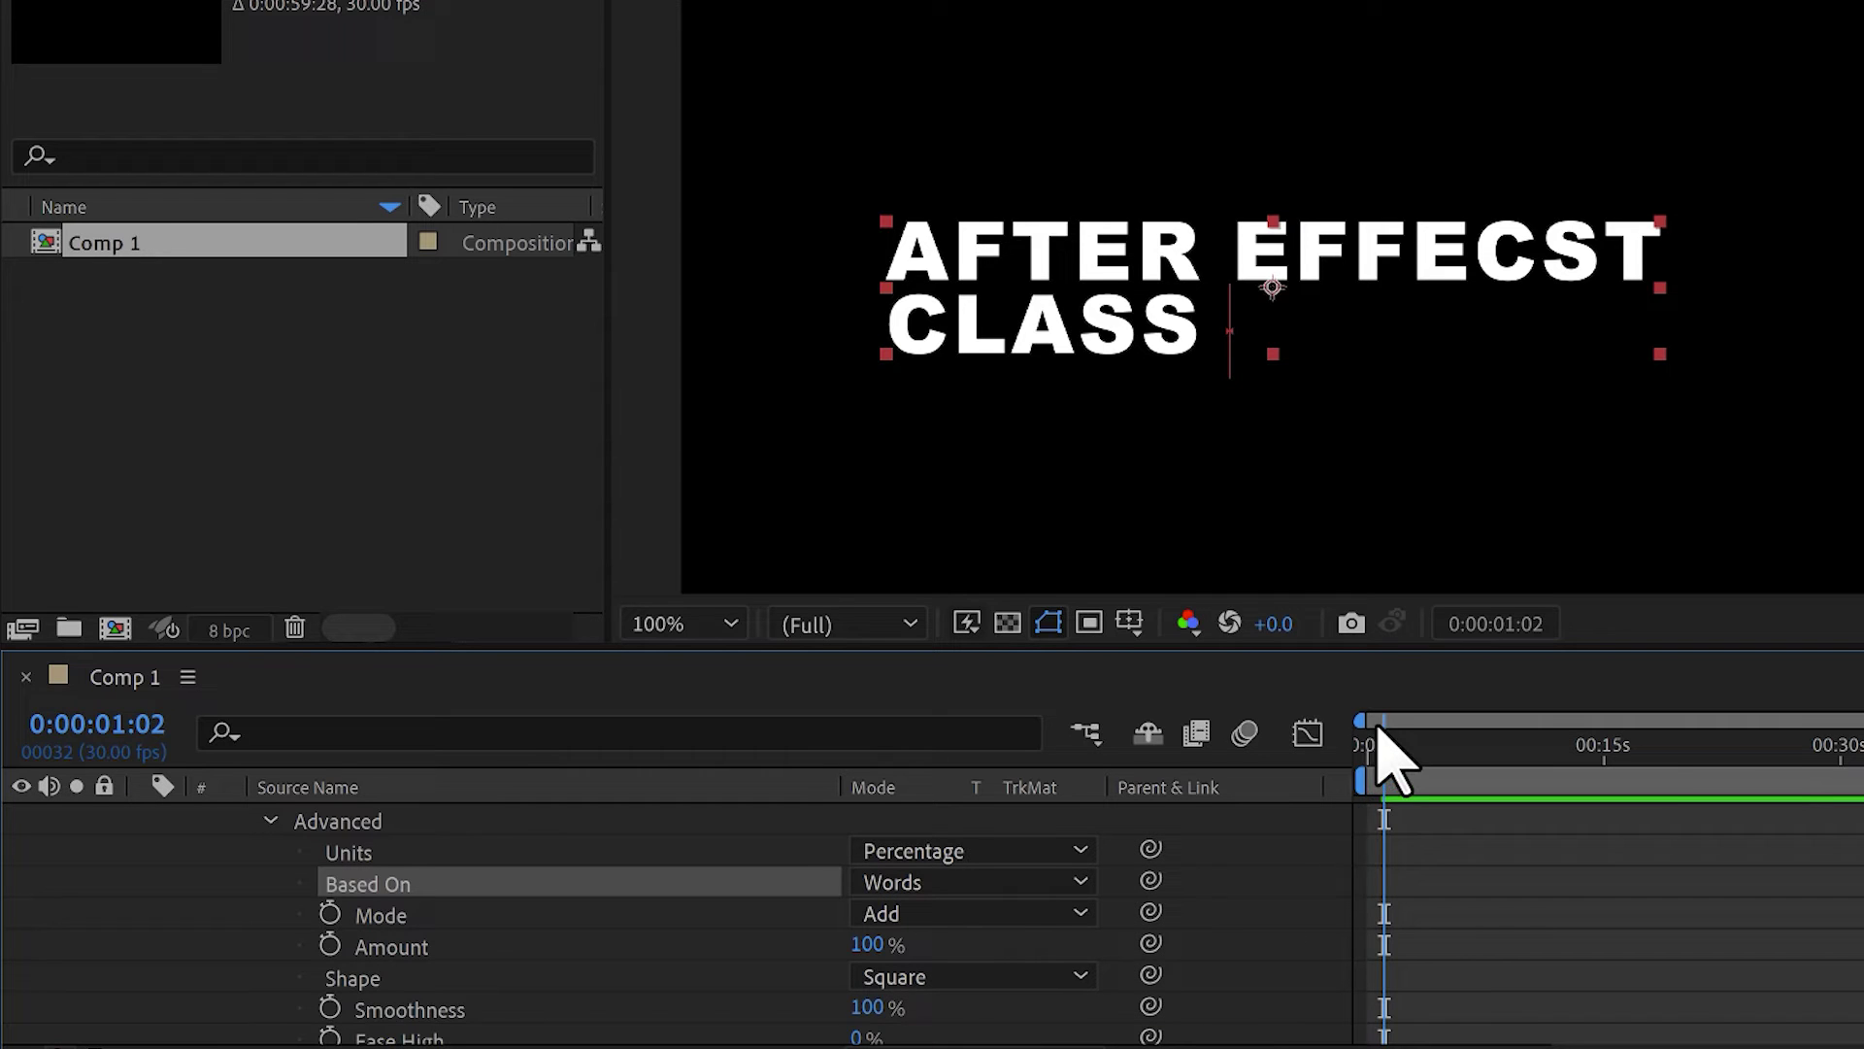
left_click_drag(1379, 743, 1278, 757)
key("space")
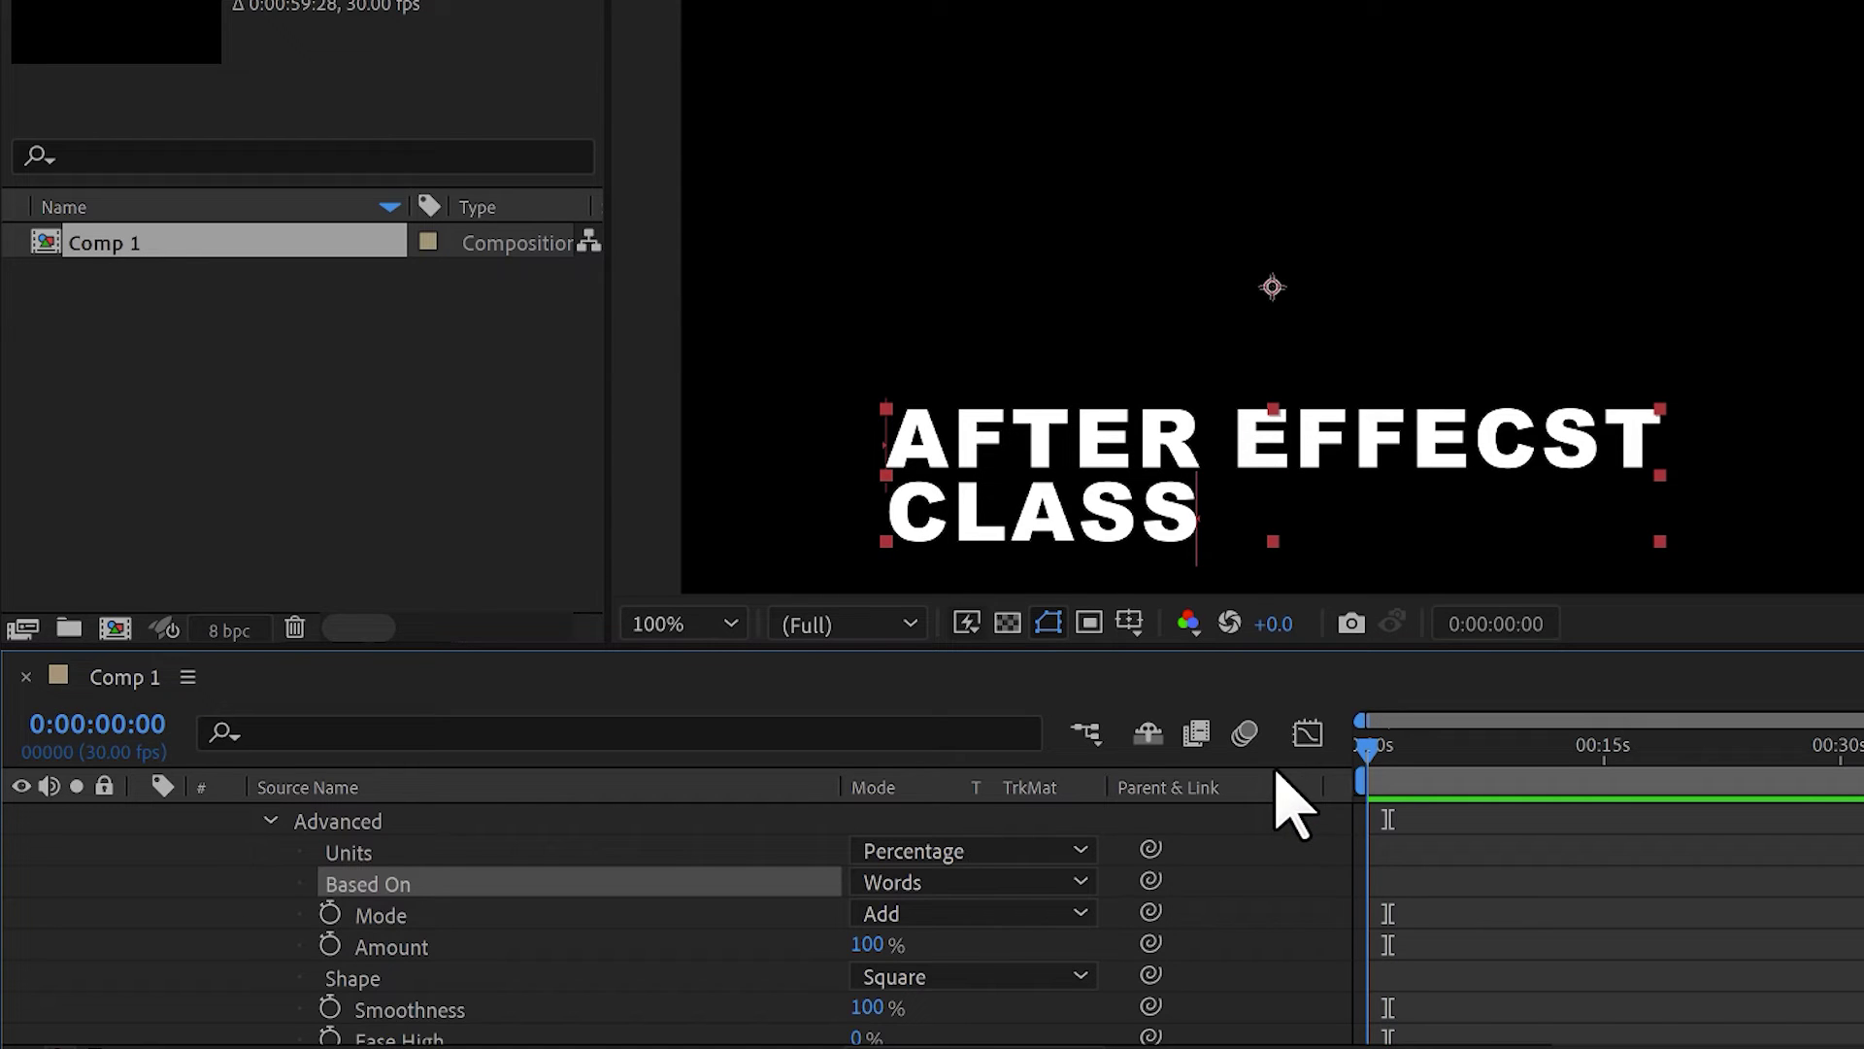
left_click(1024, 884)
left_click(976, 1037)
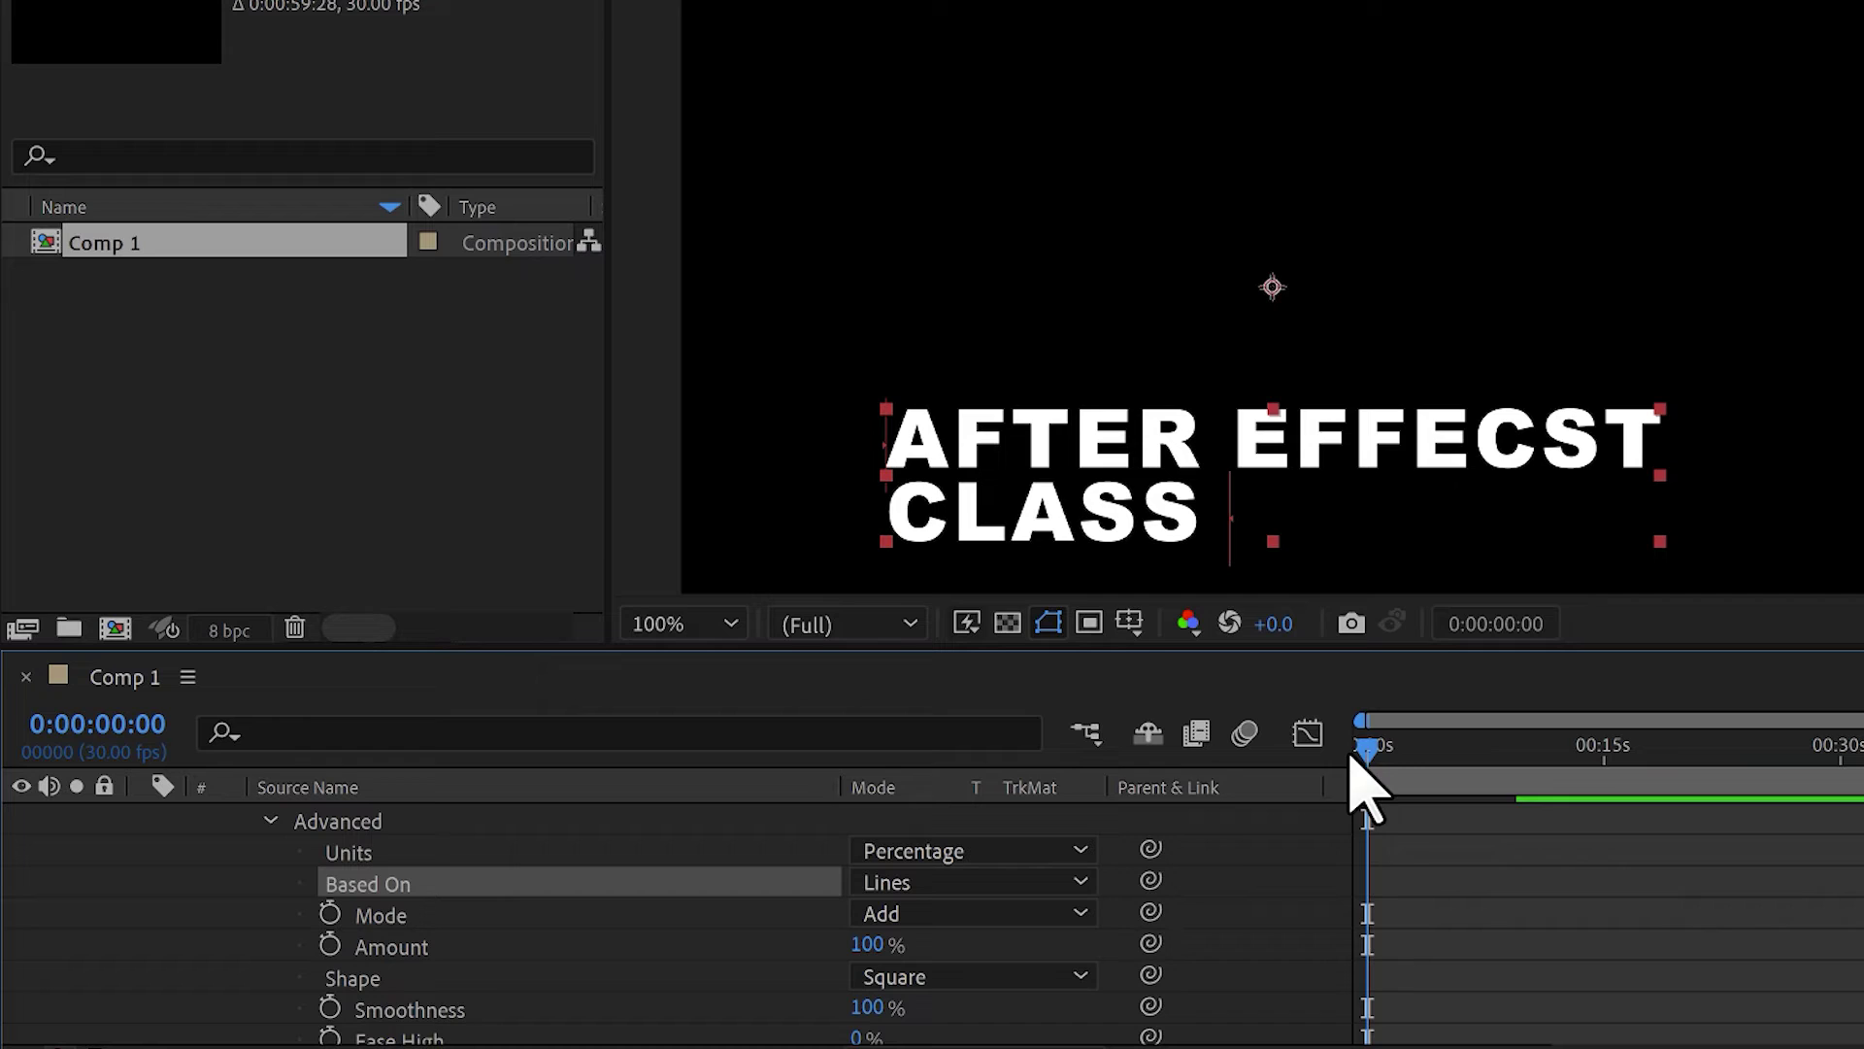
key("space")
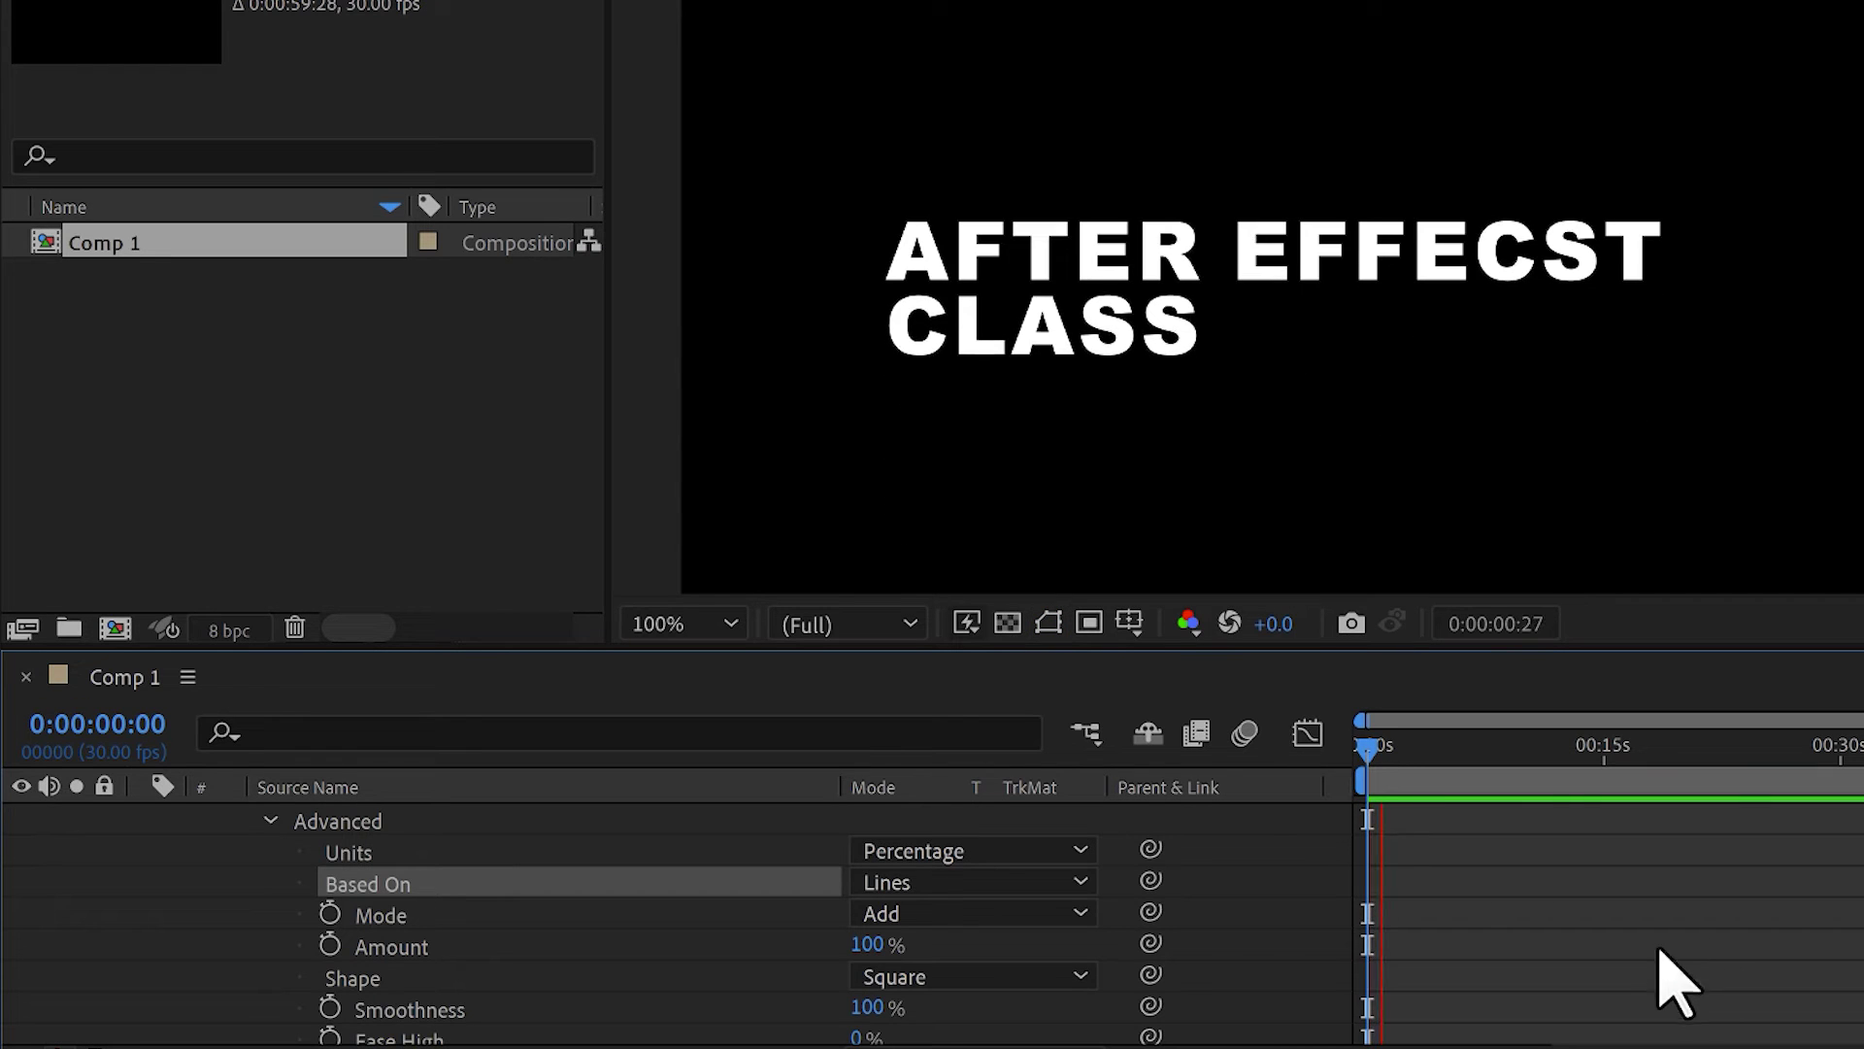
key("space")
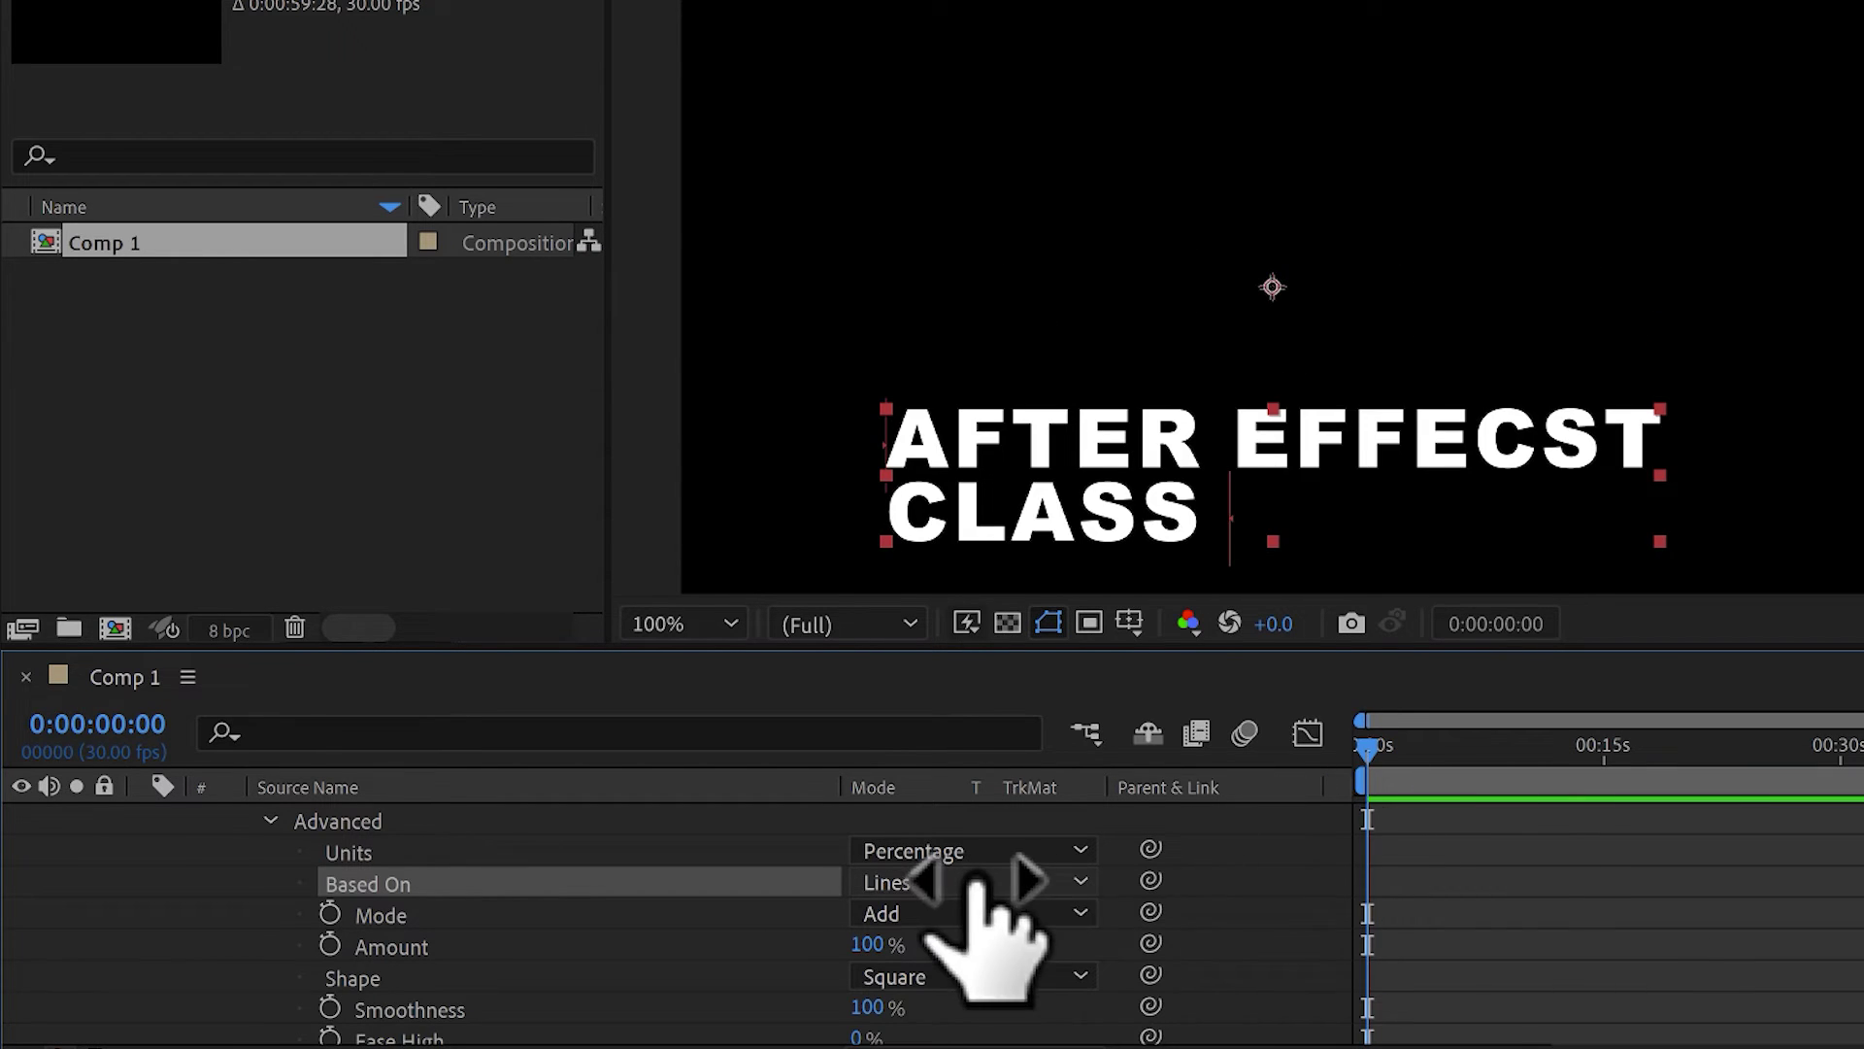
left_click(971, 882)
left_click(951, 921)
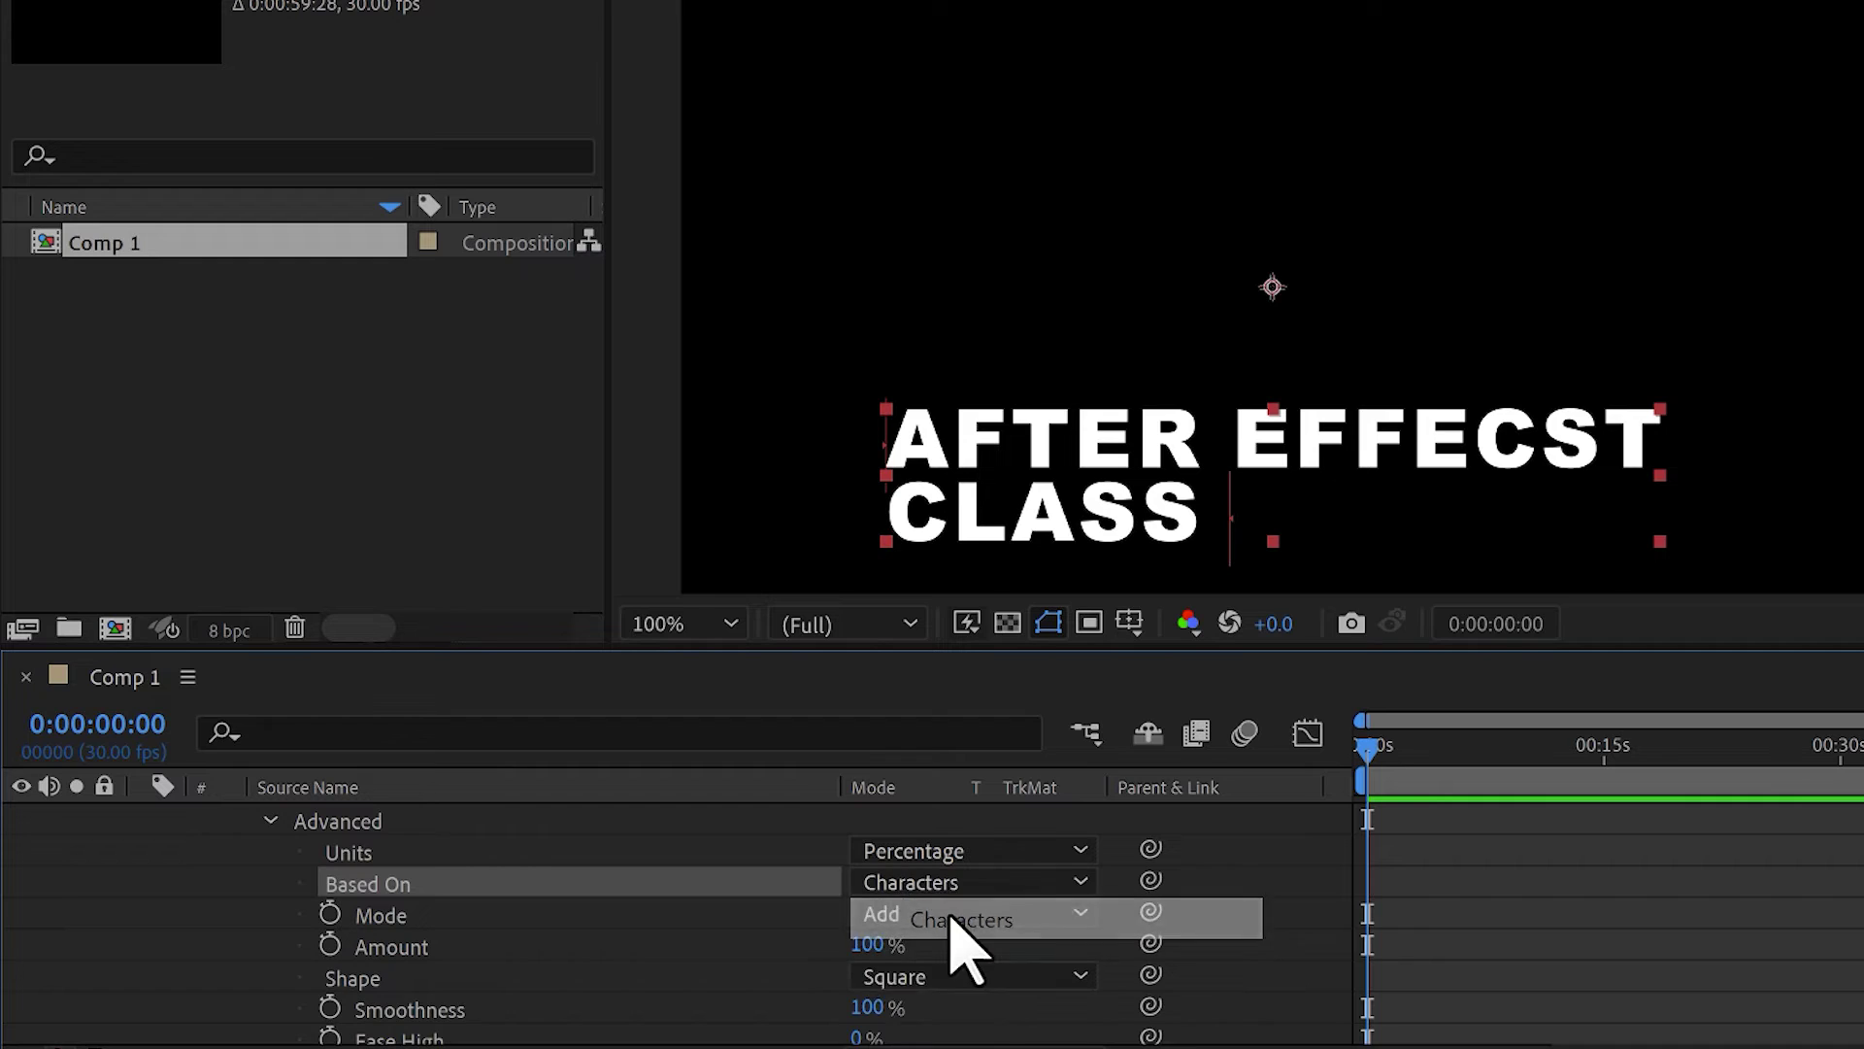
left_click(441, 947)
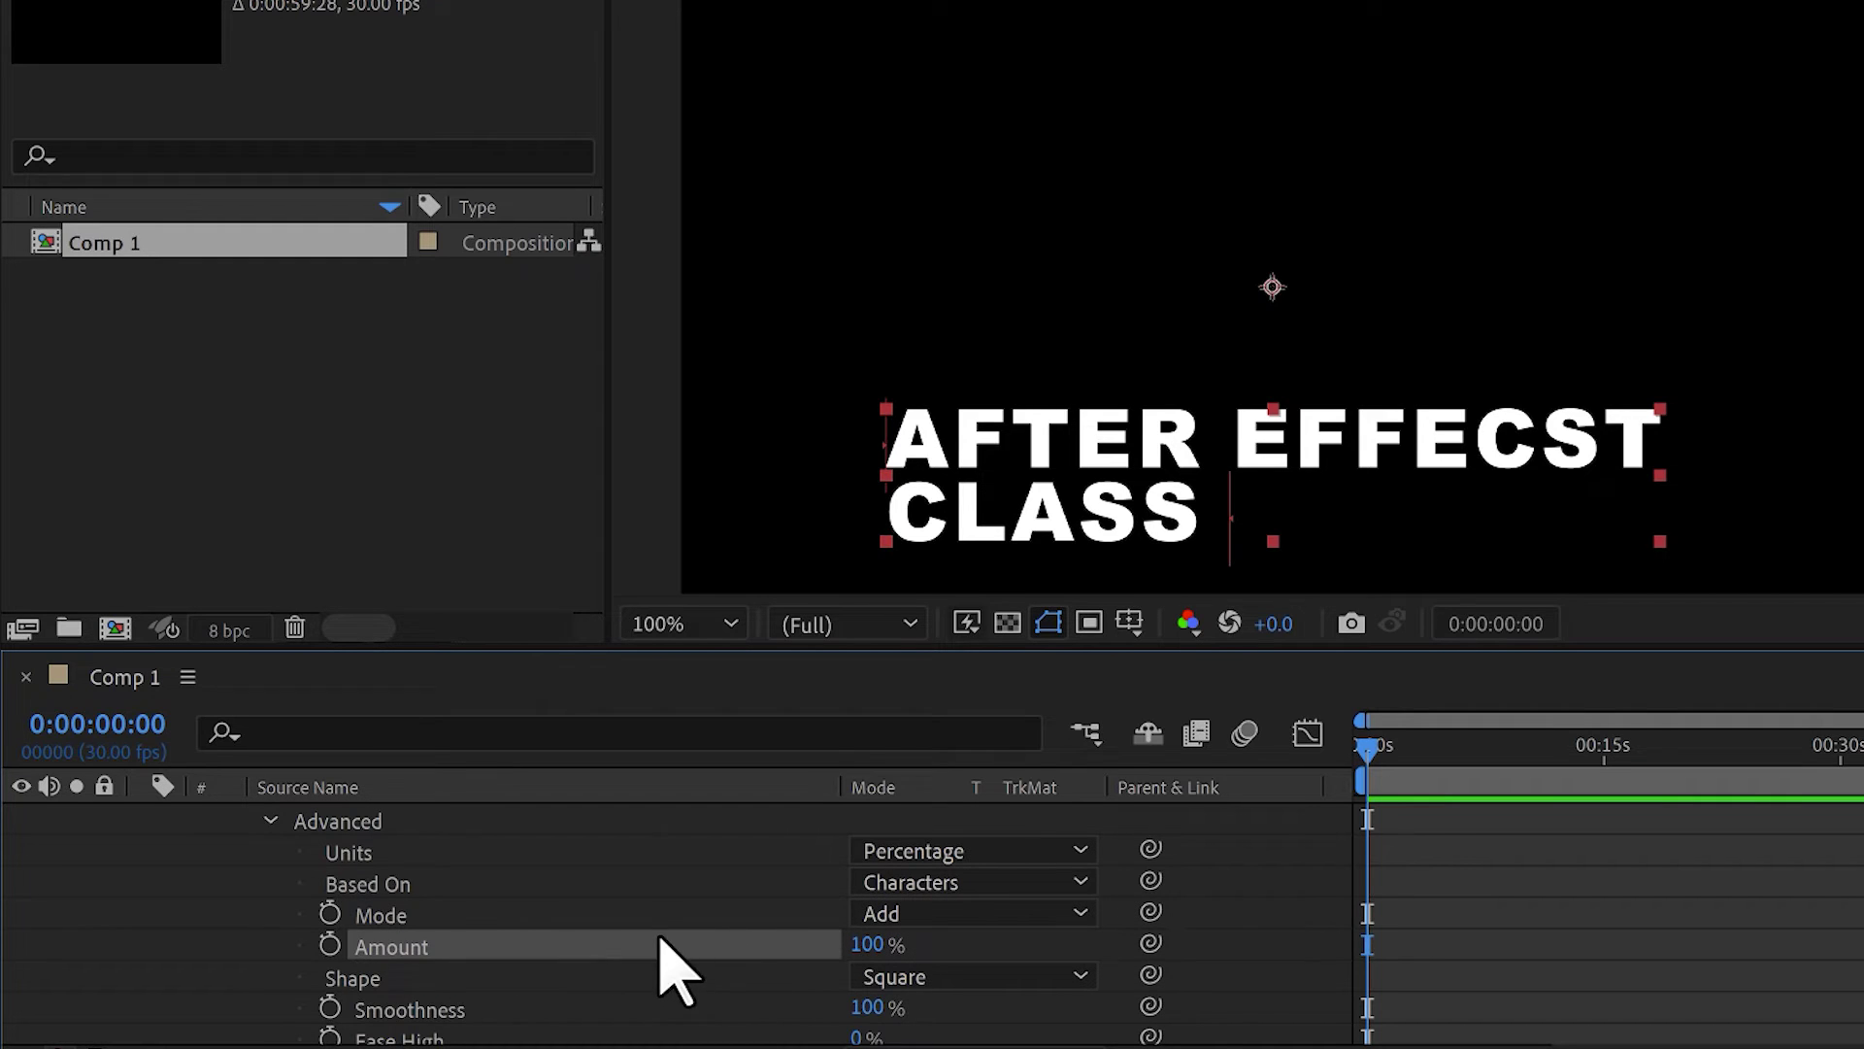
Step: Try a selector Amount of -100% and preview the animation from the start
left_click_drag(879, 945, 1146, 922)
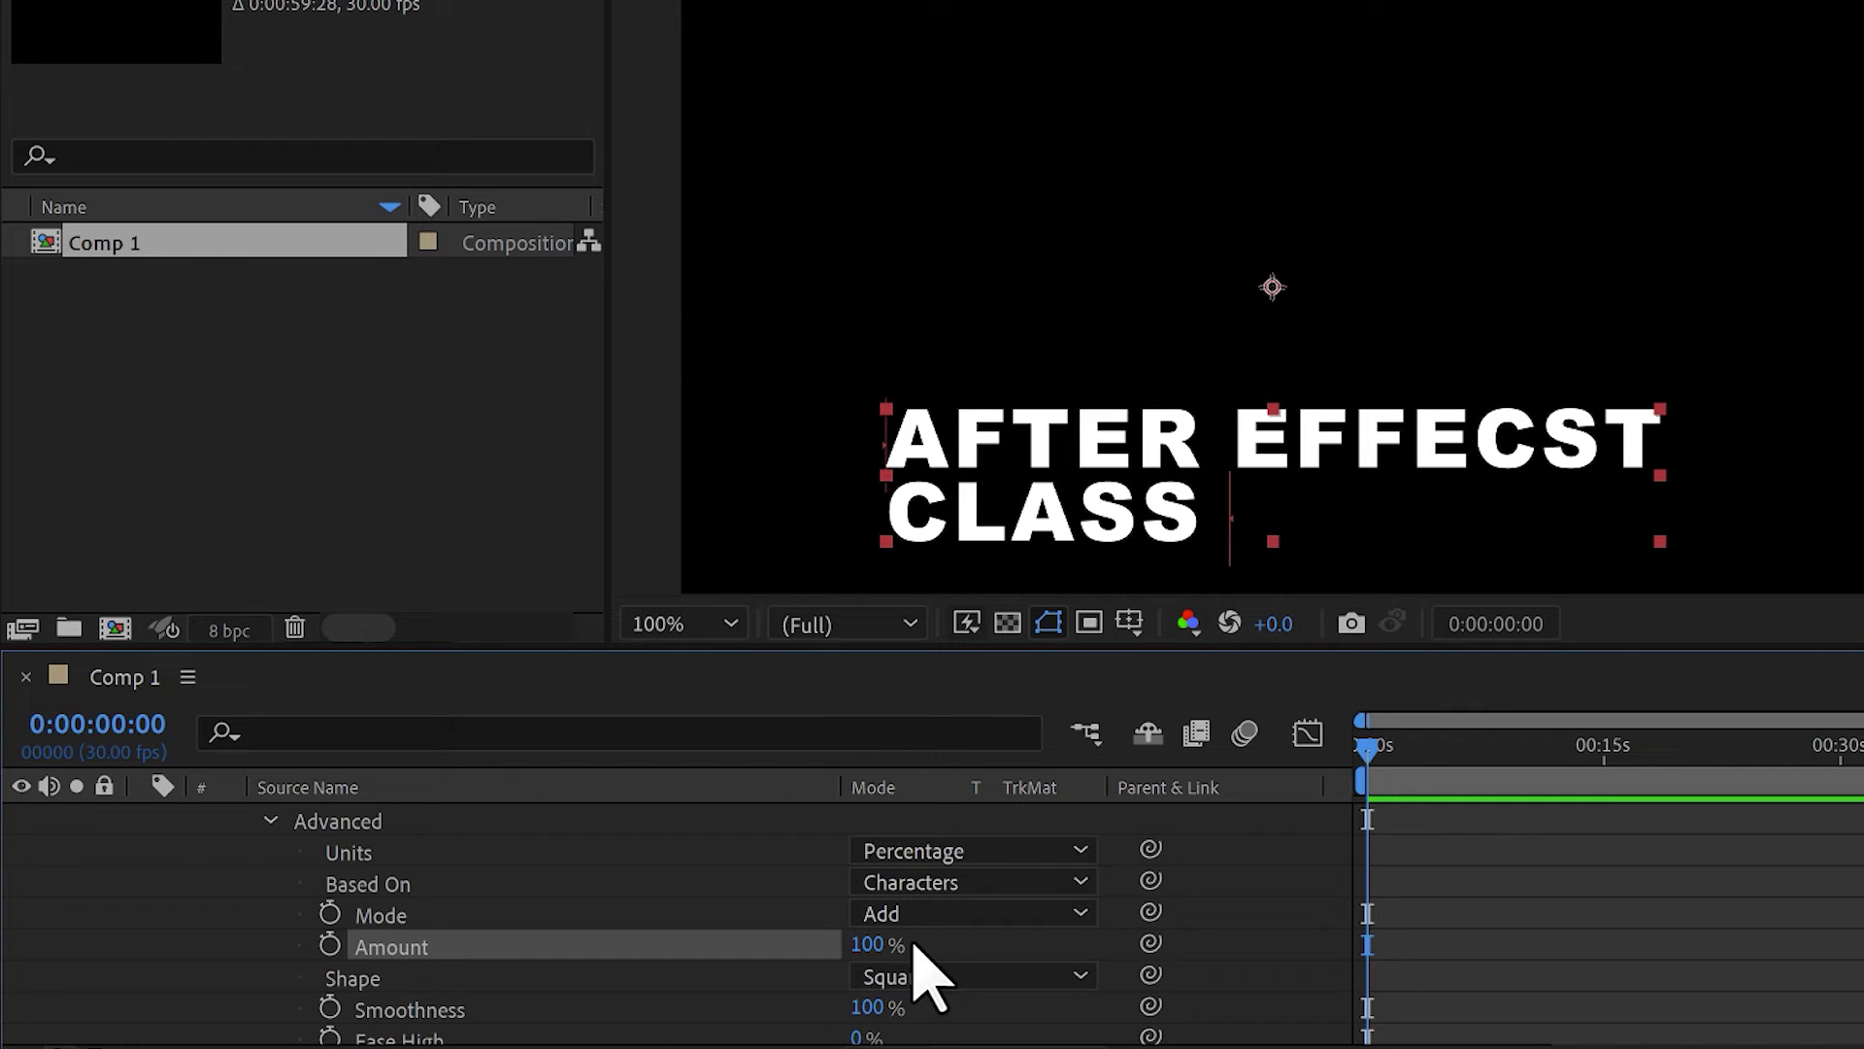
scroll(478, 971, "down", 3)
left_click(478, 1000)
scroll(777, 976, "up", 2)
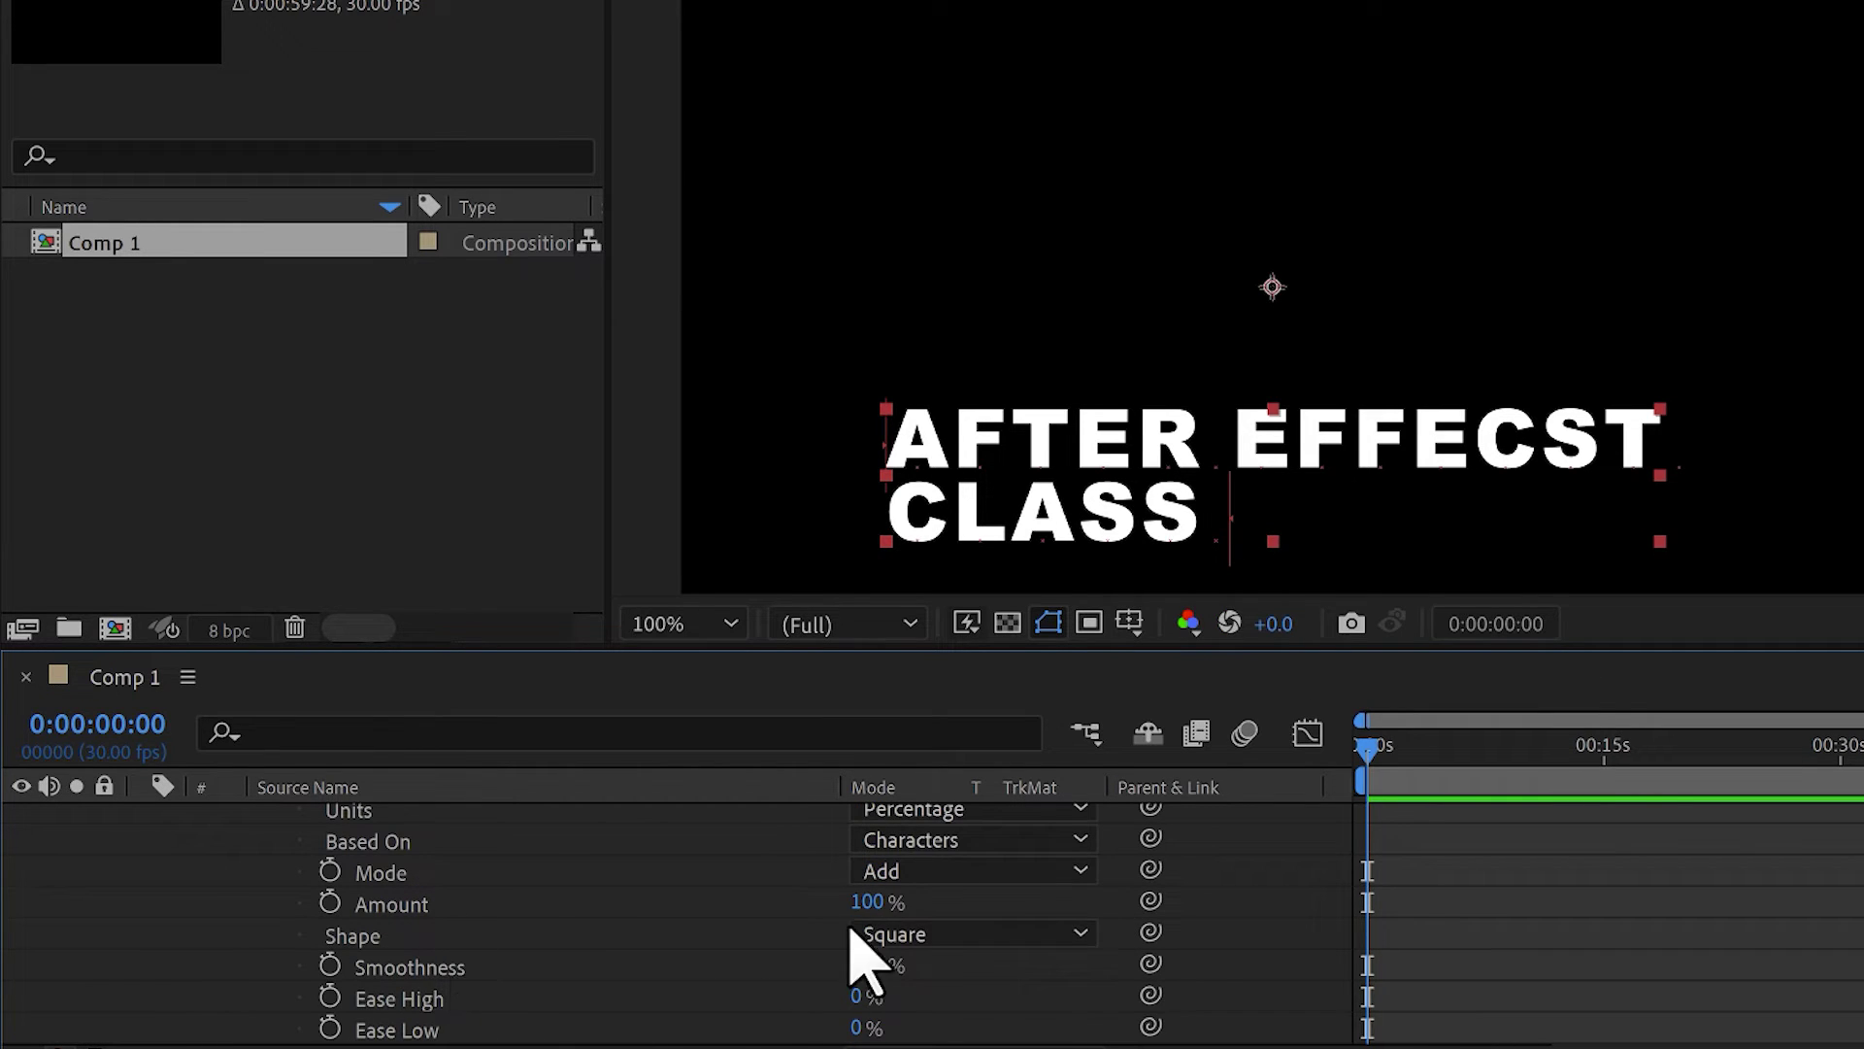
left_click_drag(867, 901, 670, 908)
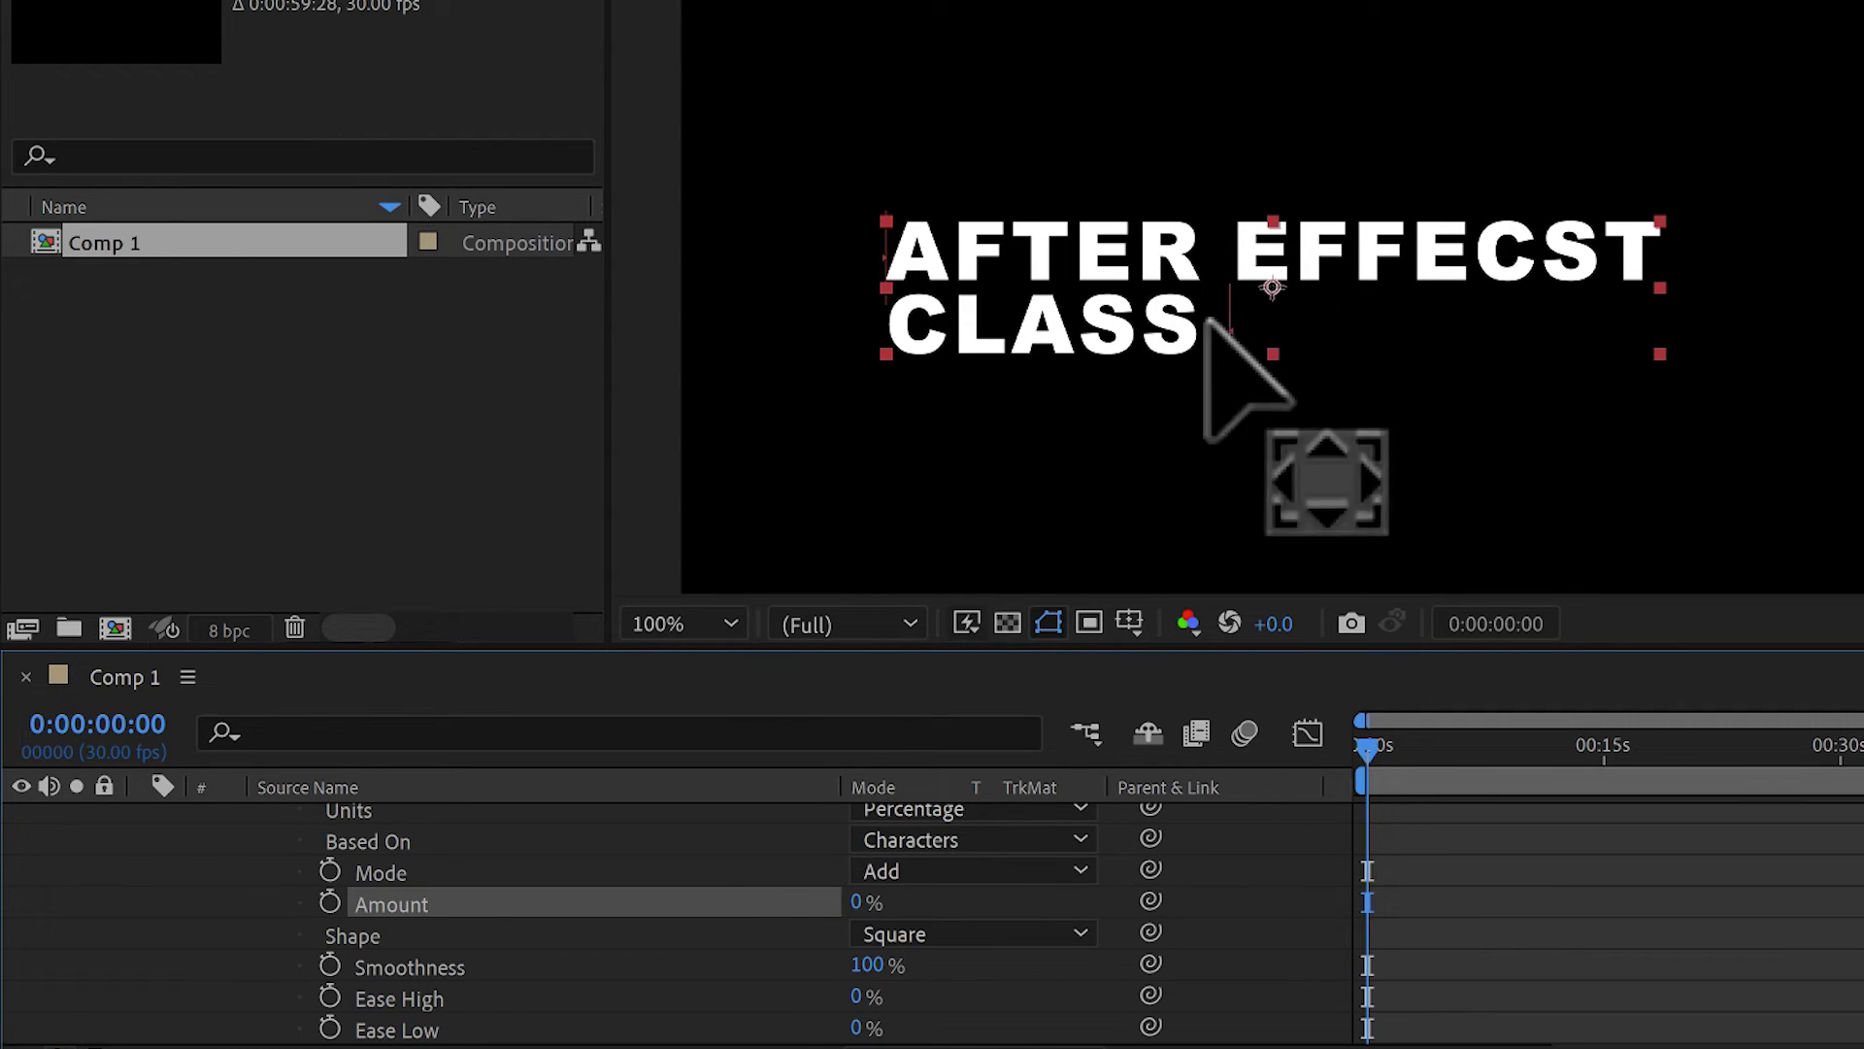
left_click_drag(1368, 750, 1502, 776)
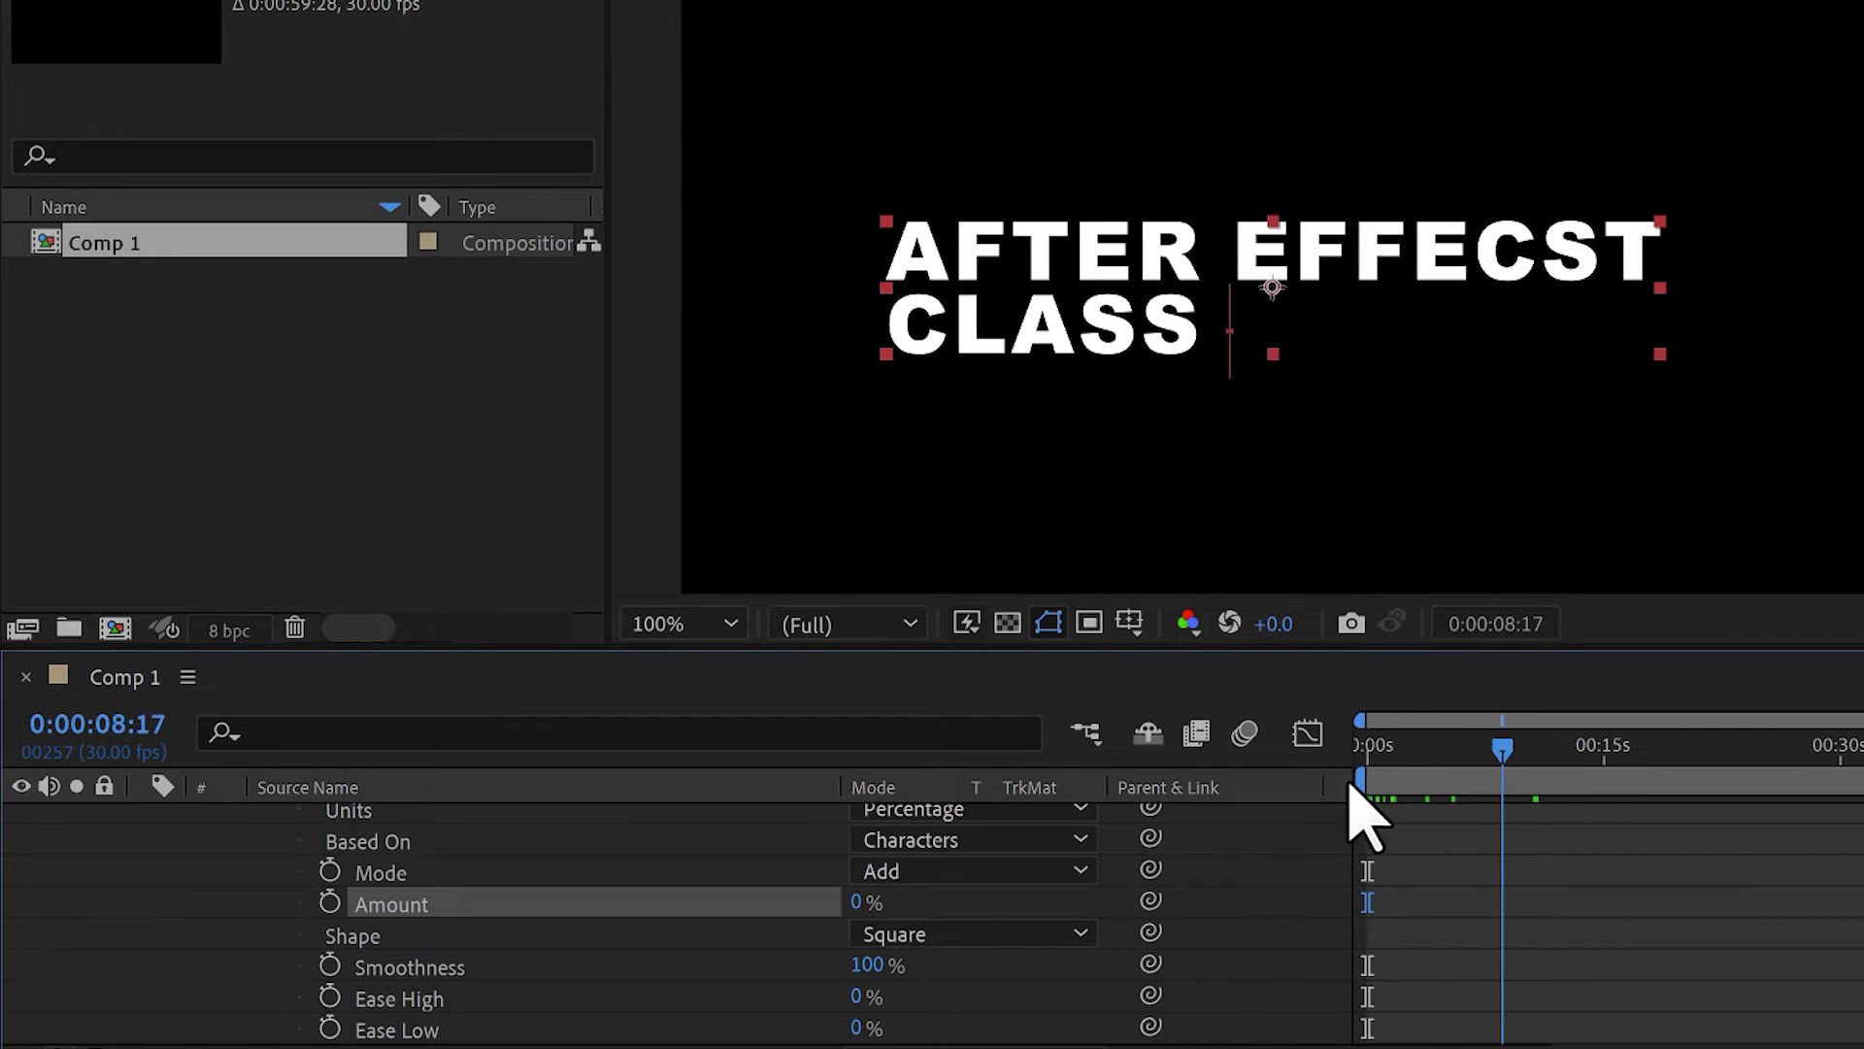
key("Home")
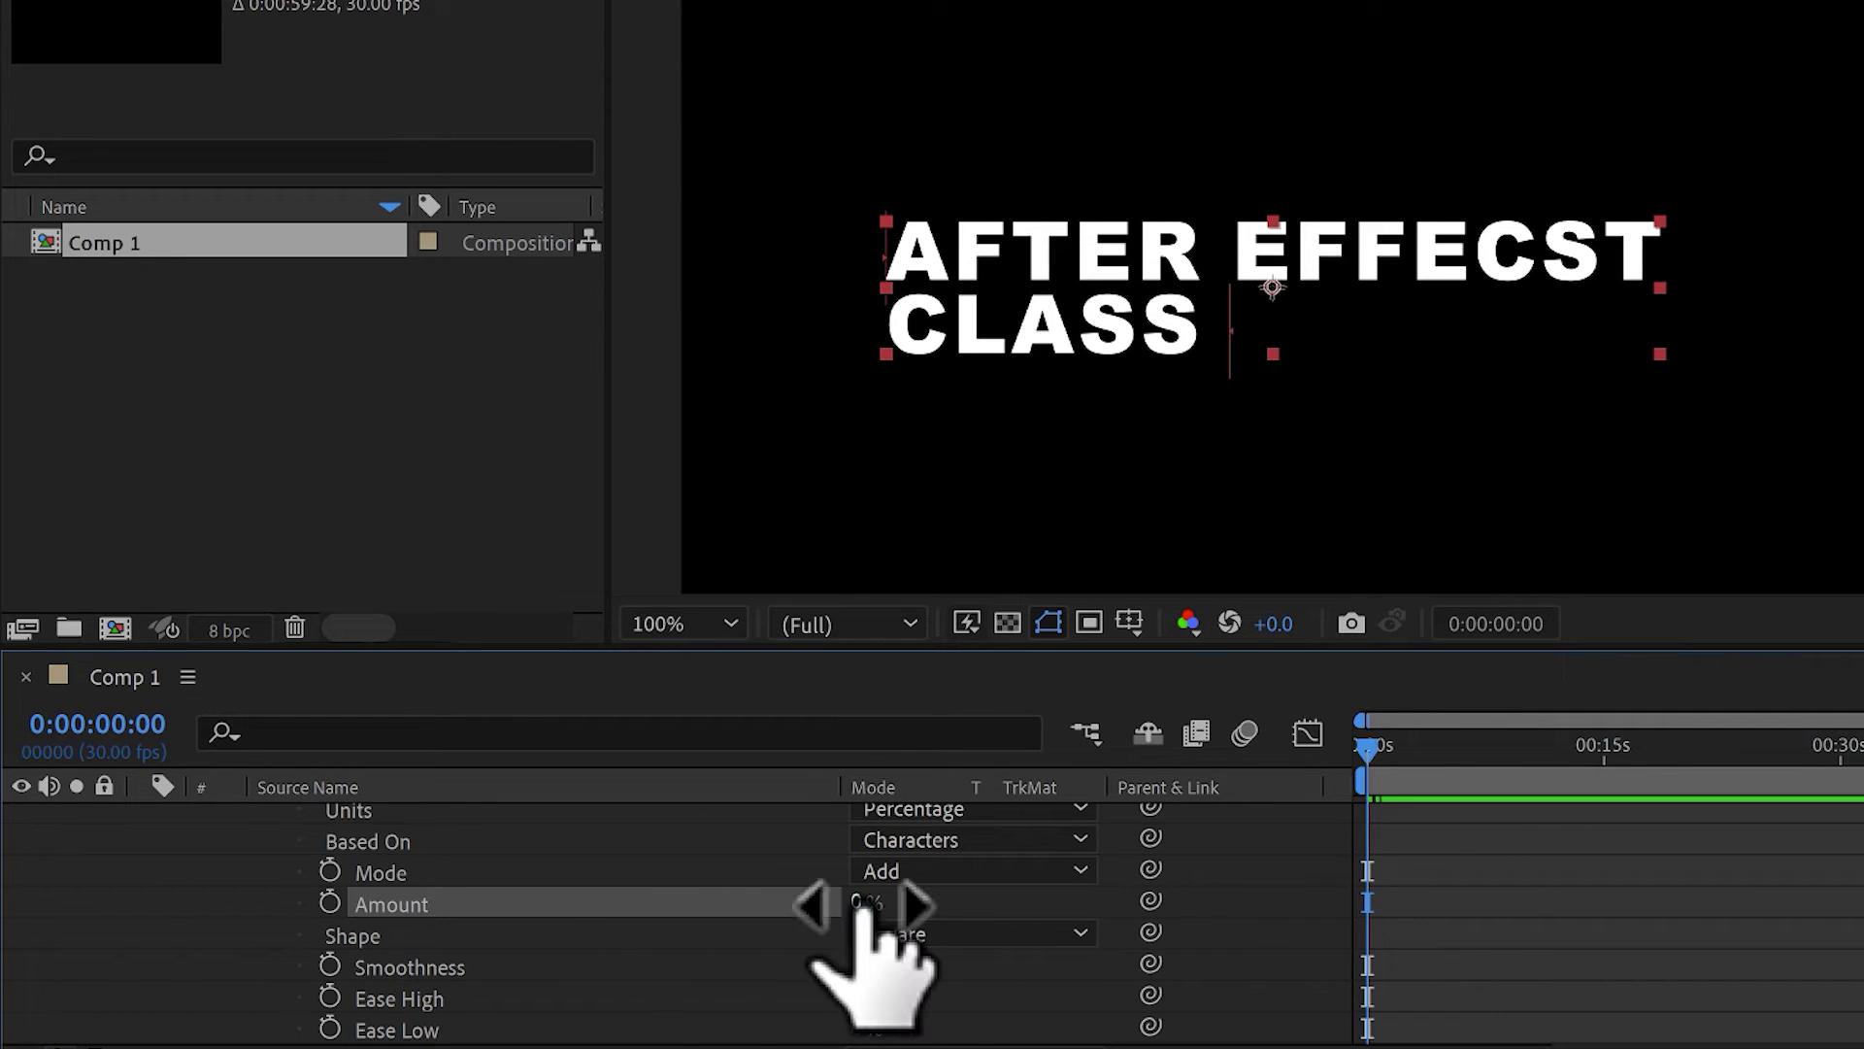
left_click_drag(854, 902, 578, 903)
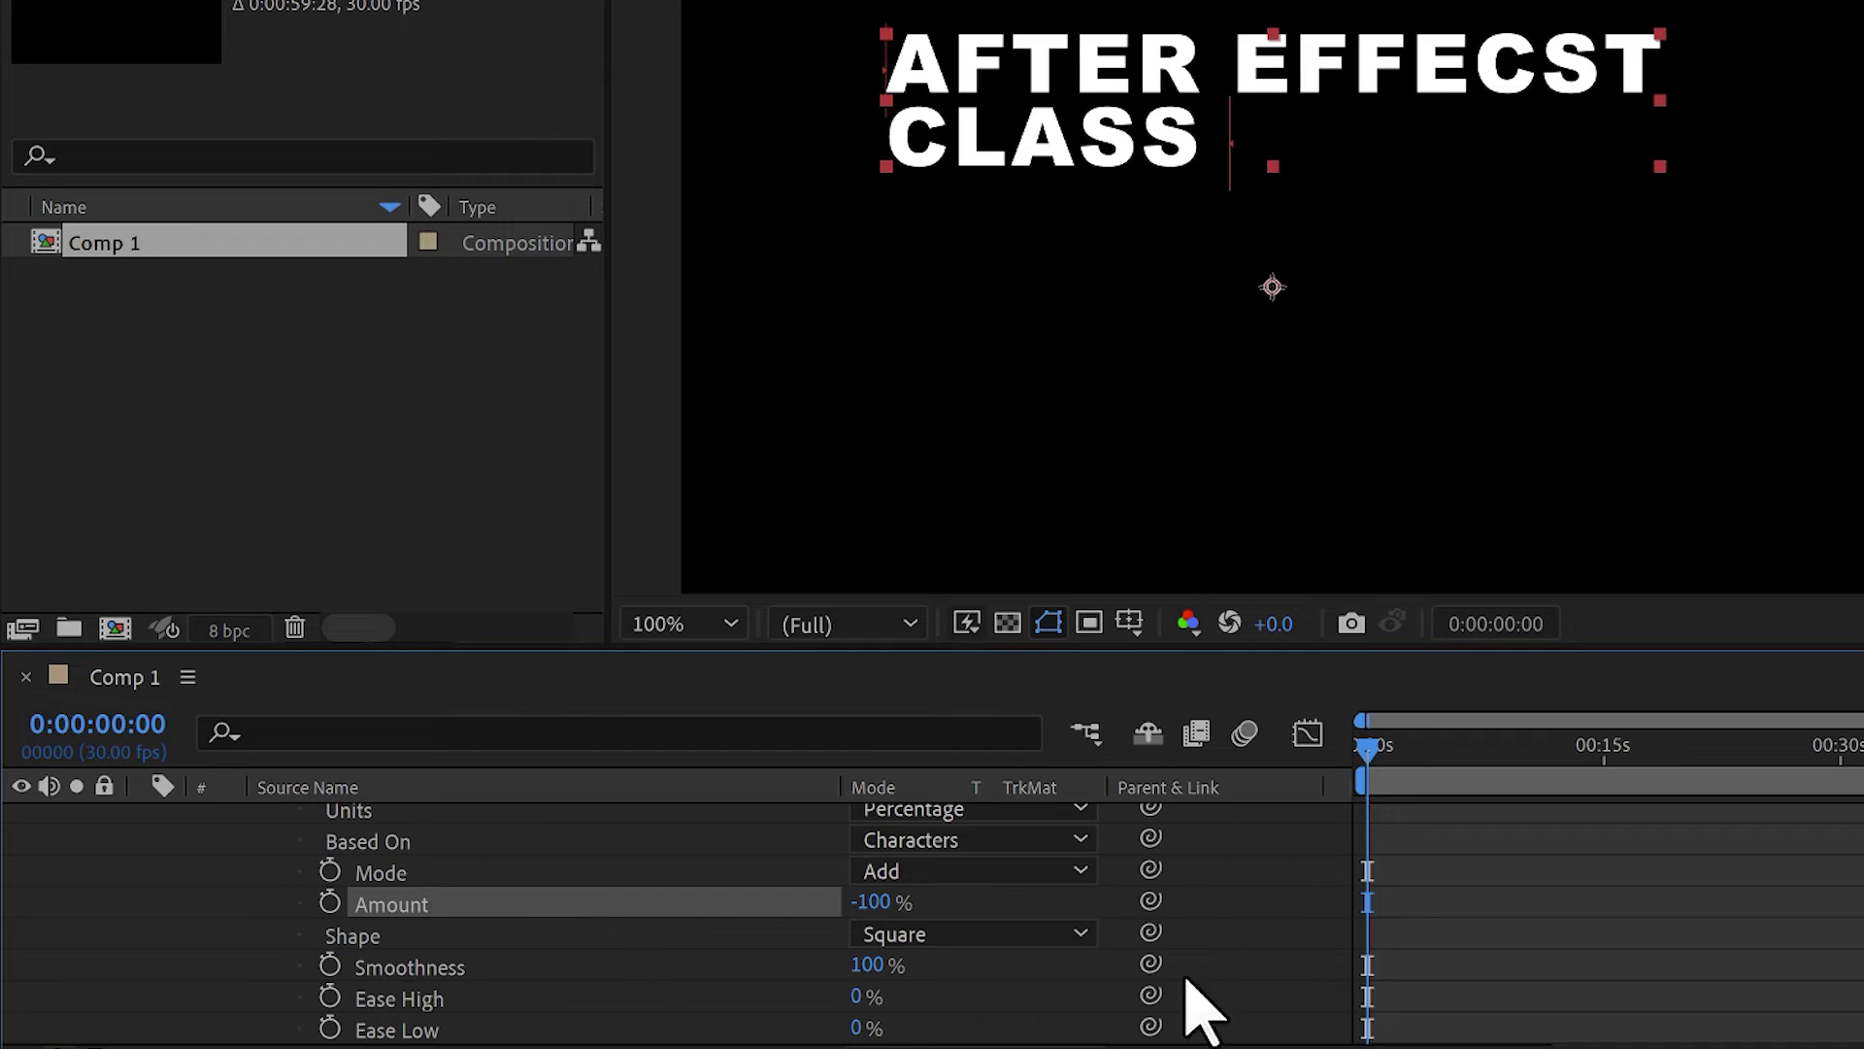
key("space")
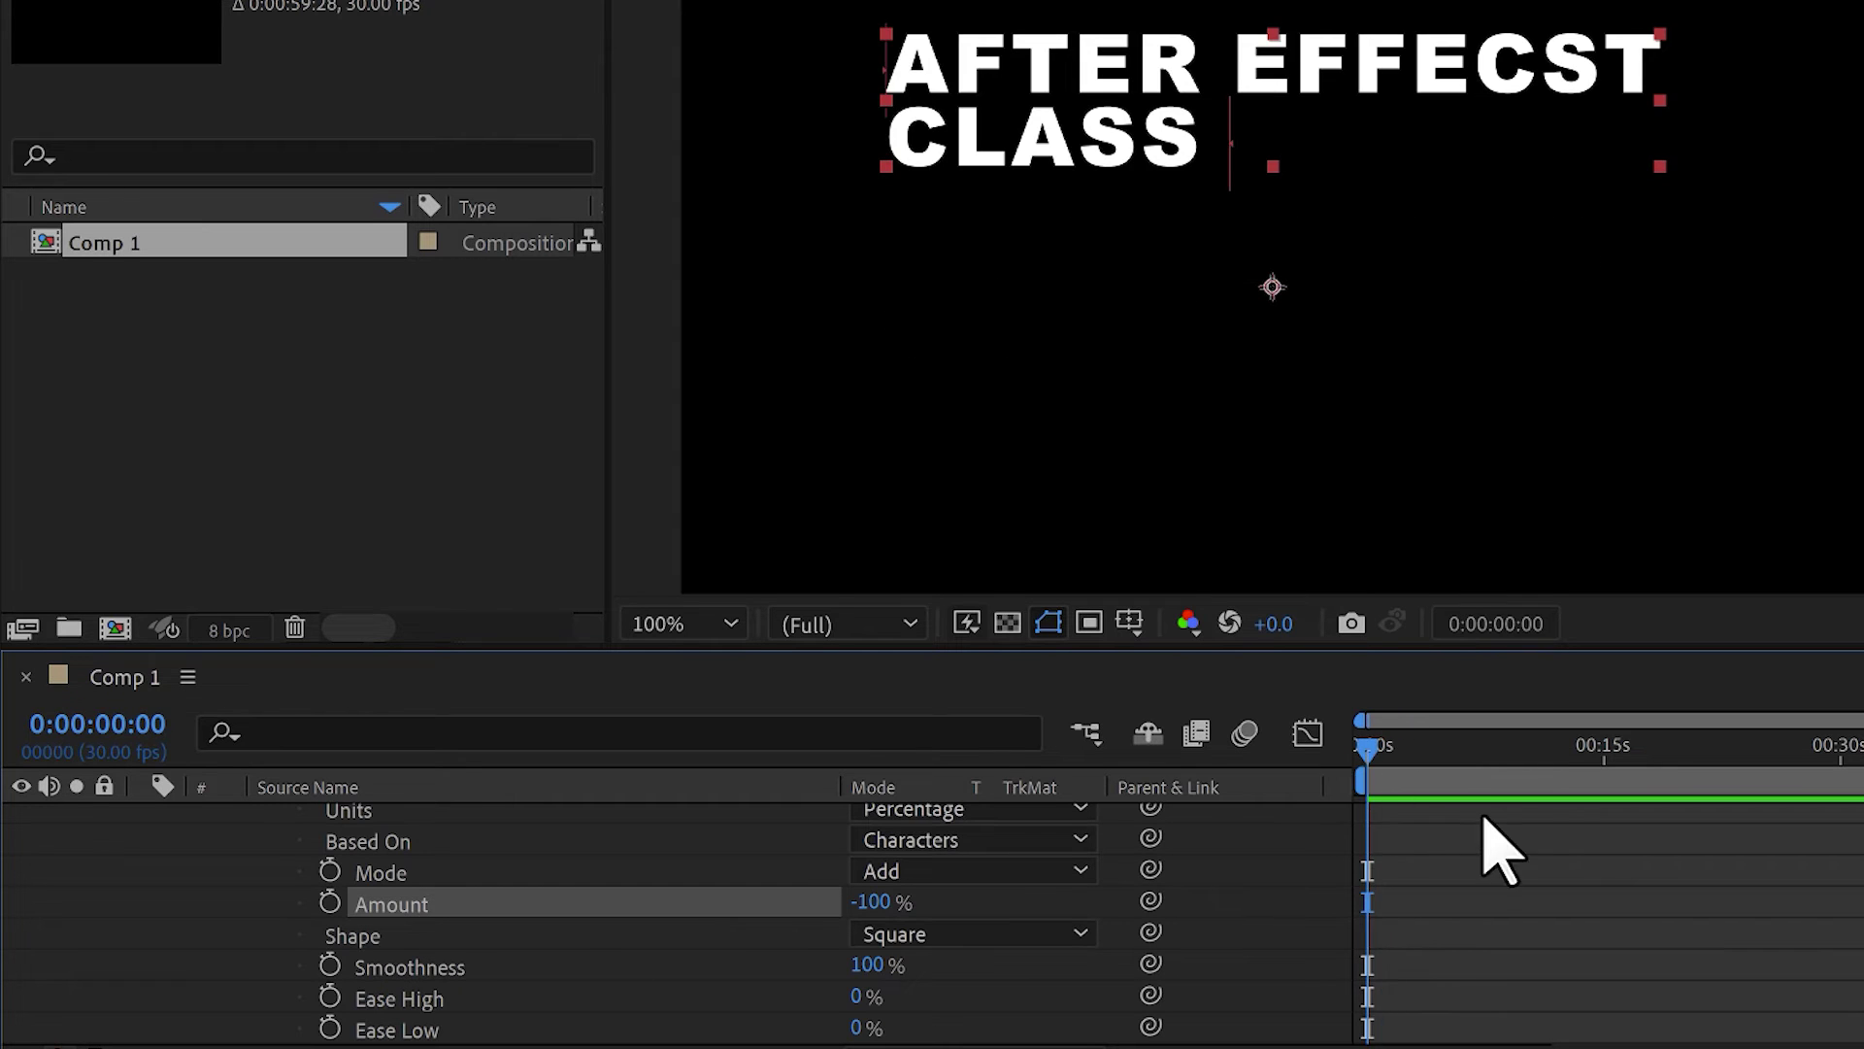
key("space")
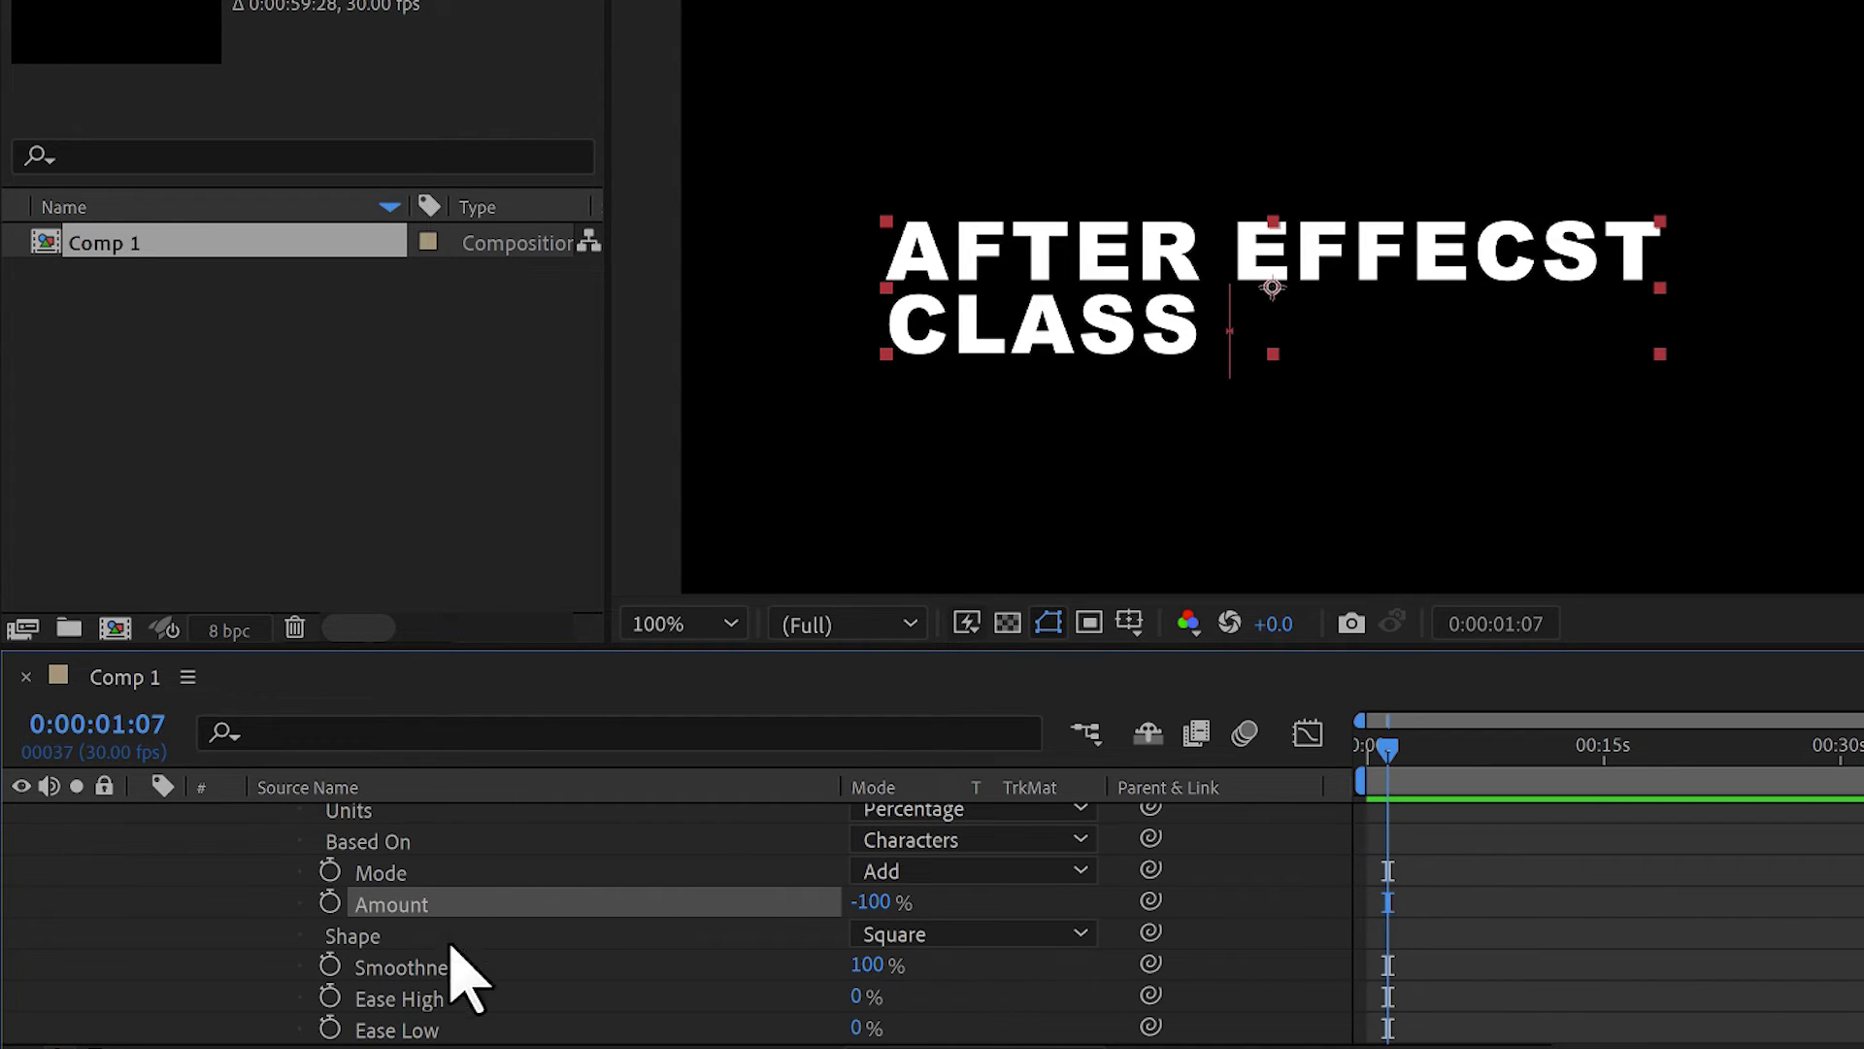
Step: Enter 100% as the selector Amount
left_click_drag(893, 905, 832, 982)
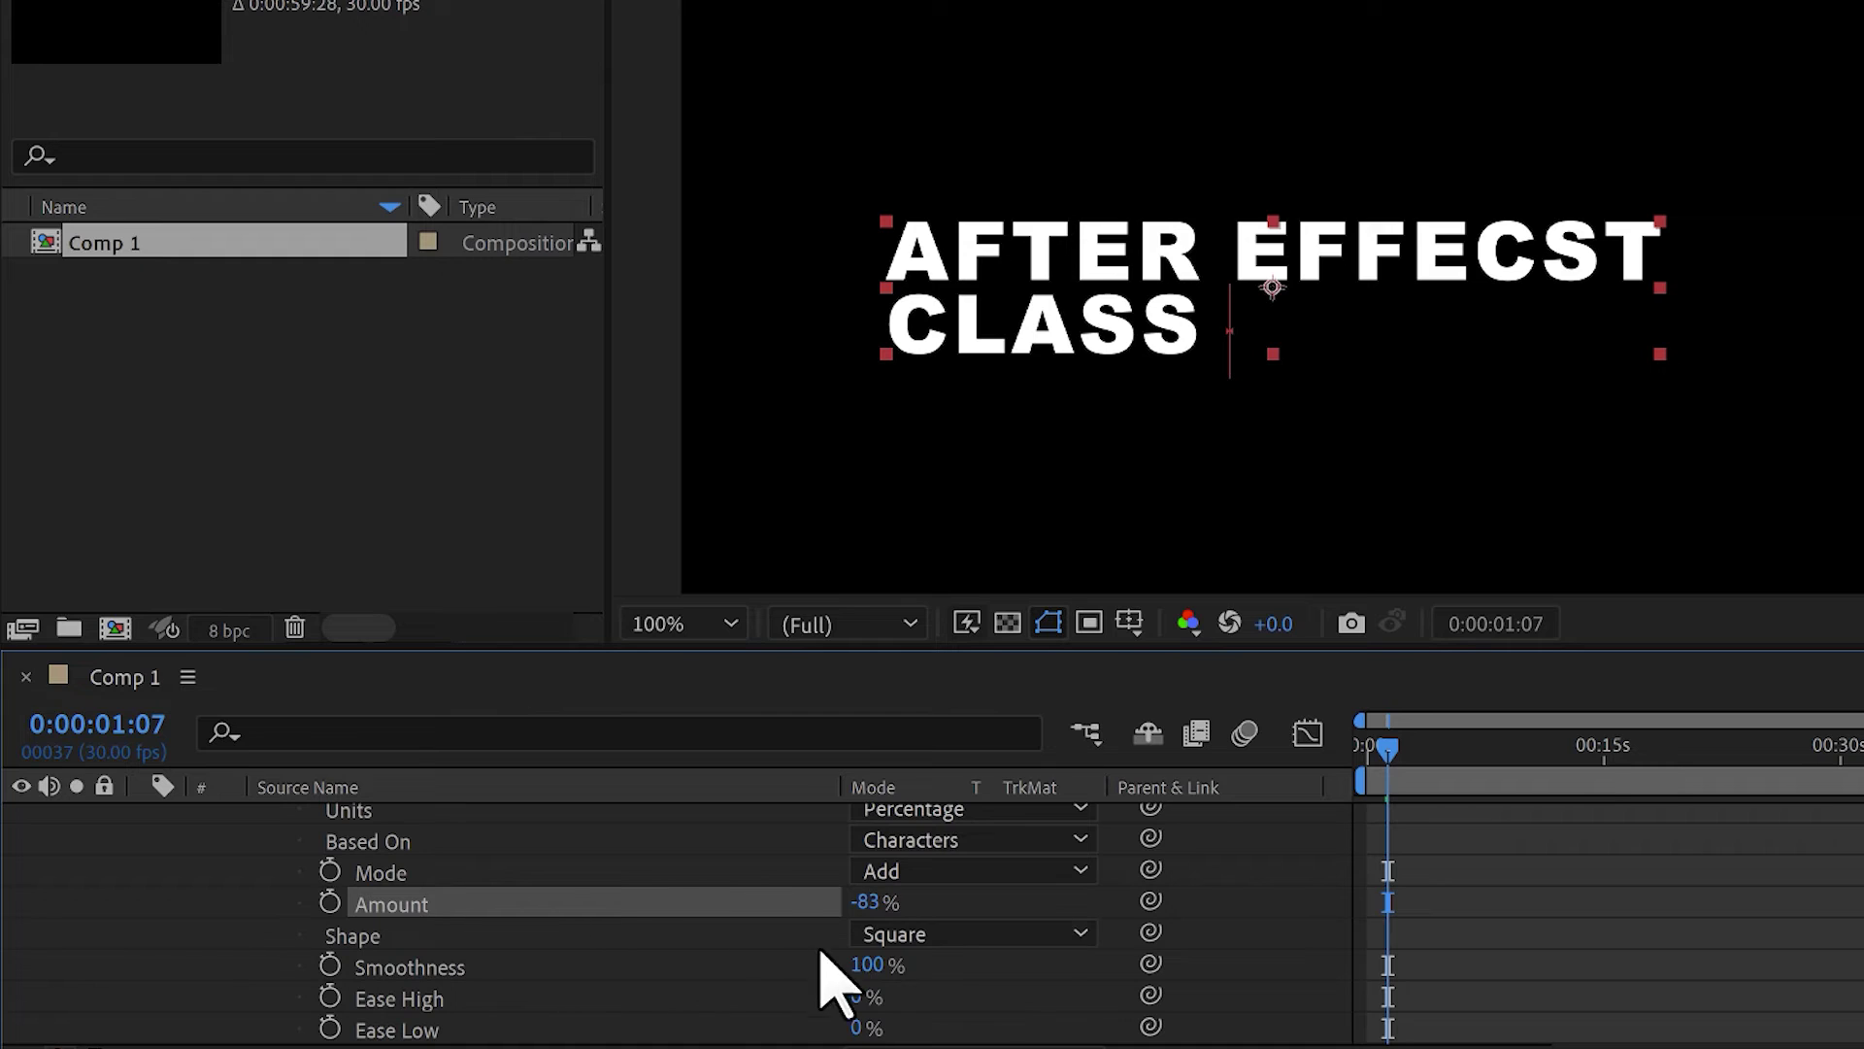
left_click(873, 901)
type("`100")
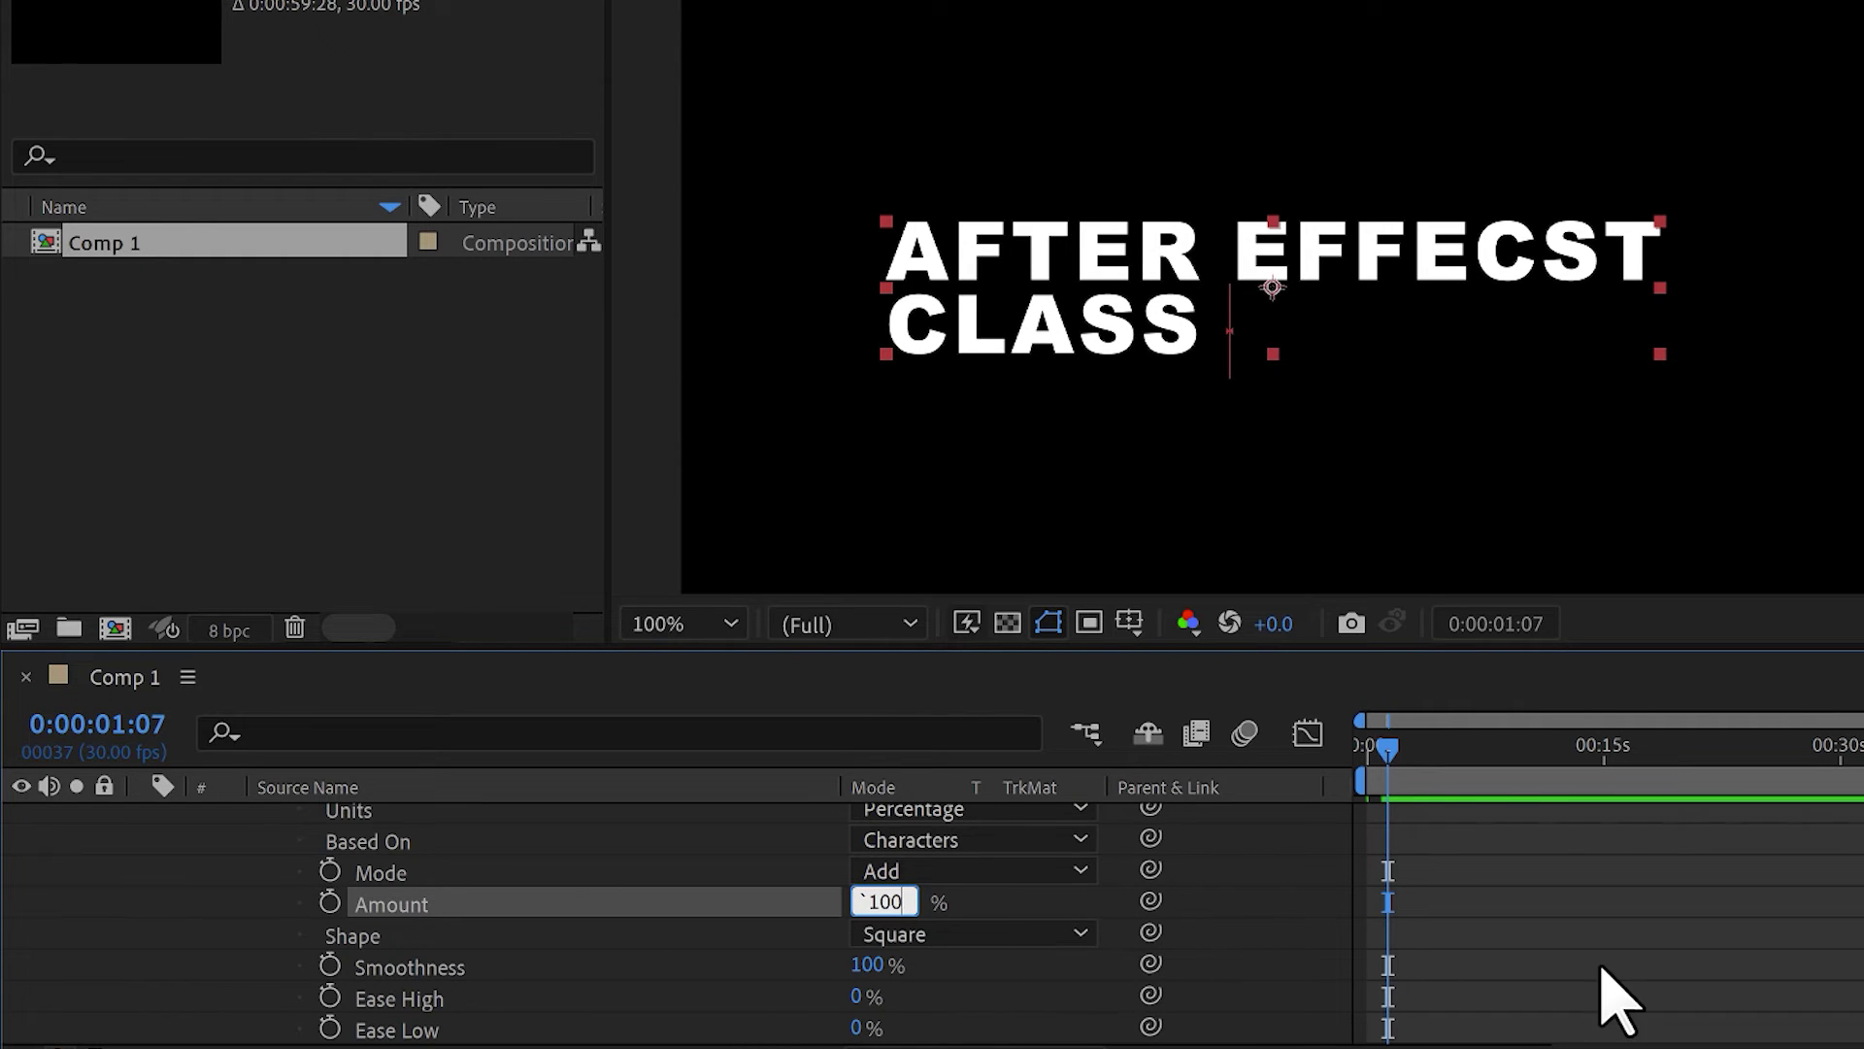
key("Return")
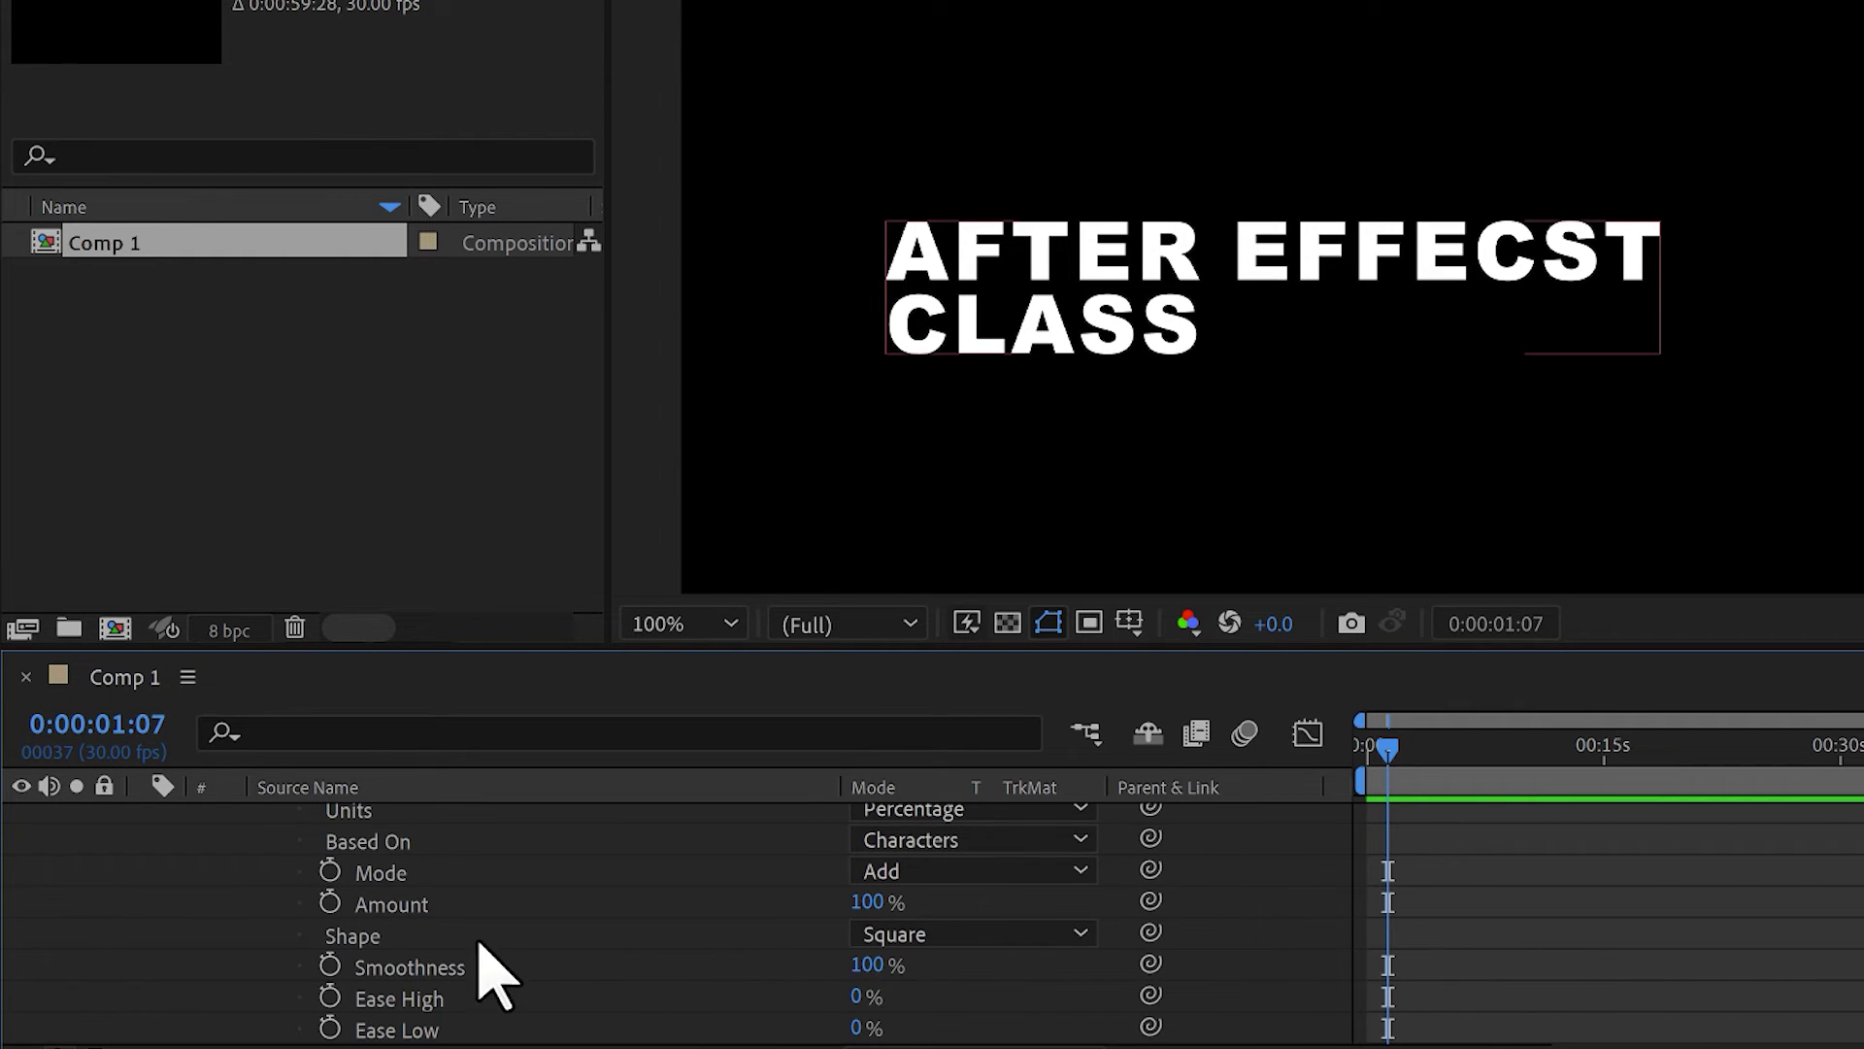
Step: Preview the animation with the current Square shape from the start
left_click(932, 934)
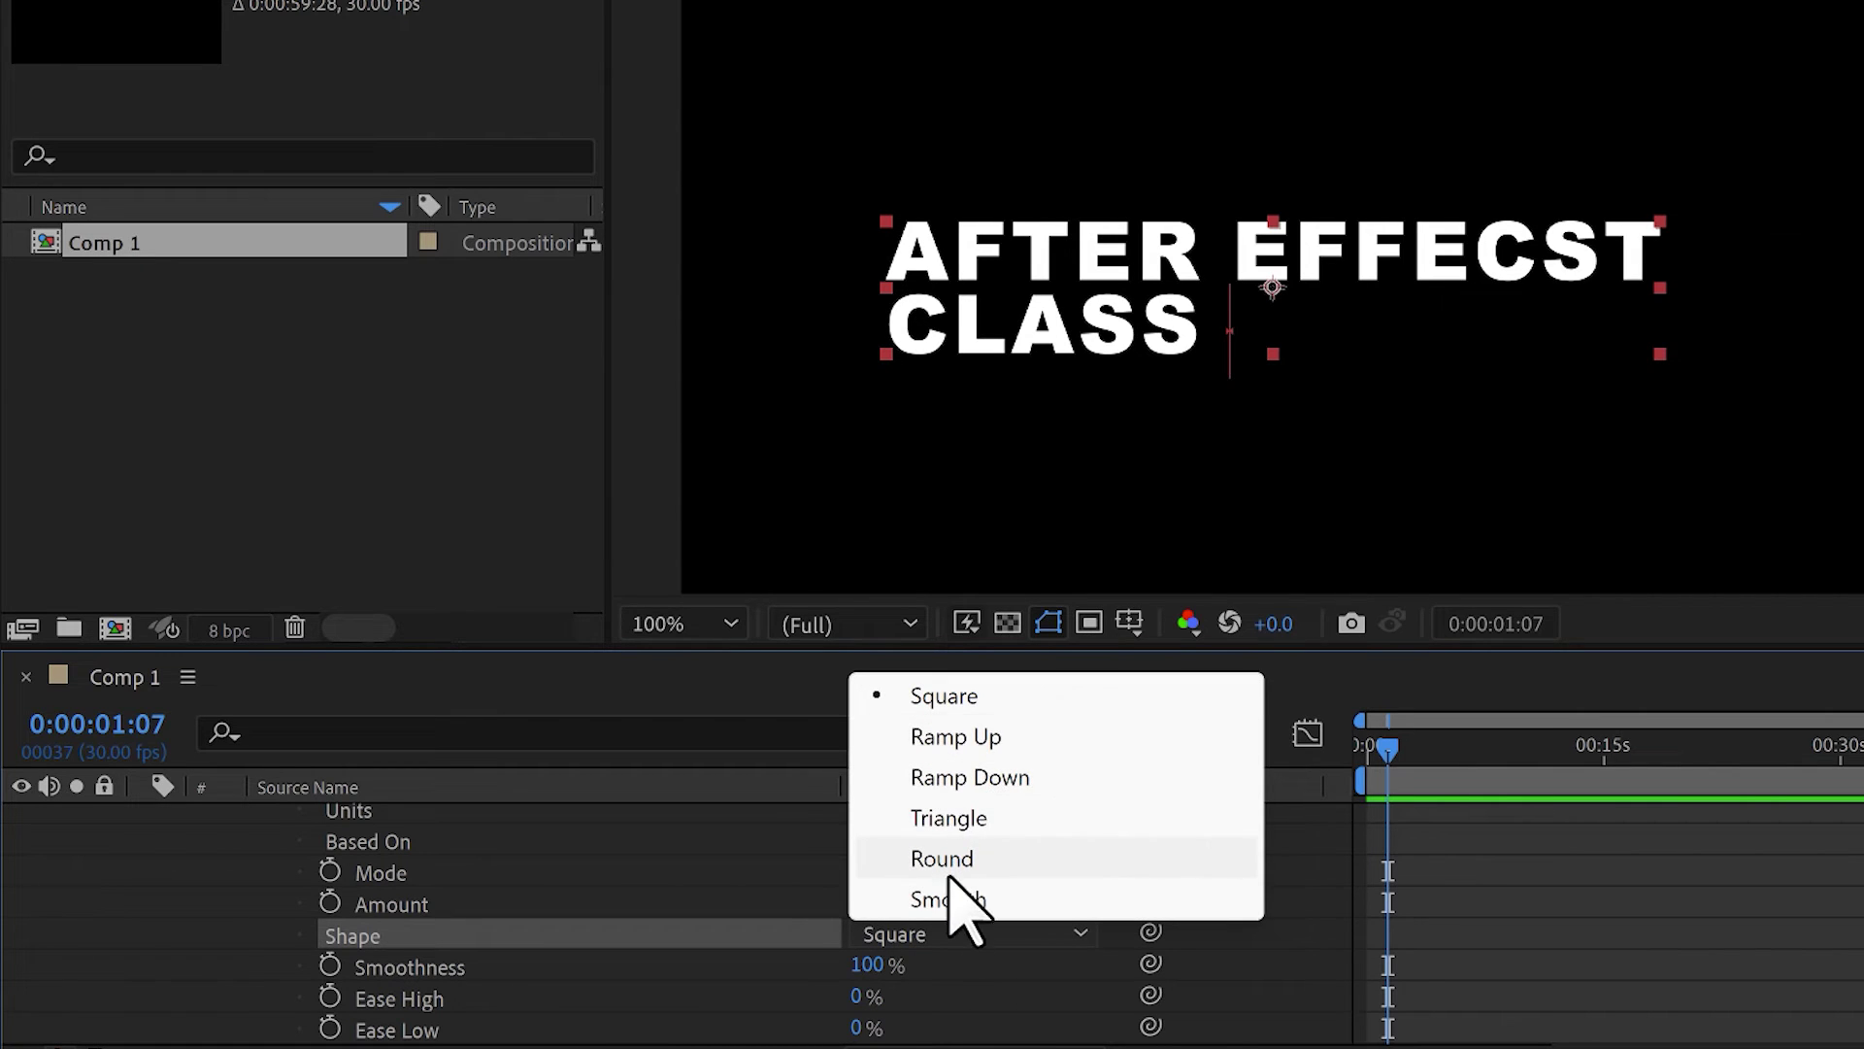
left_click(1398, 772)
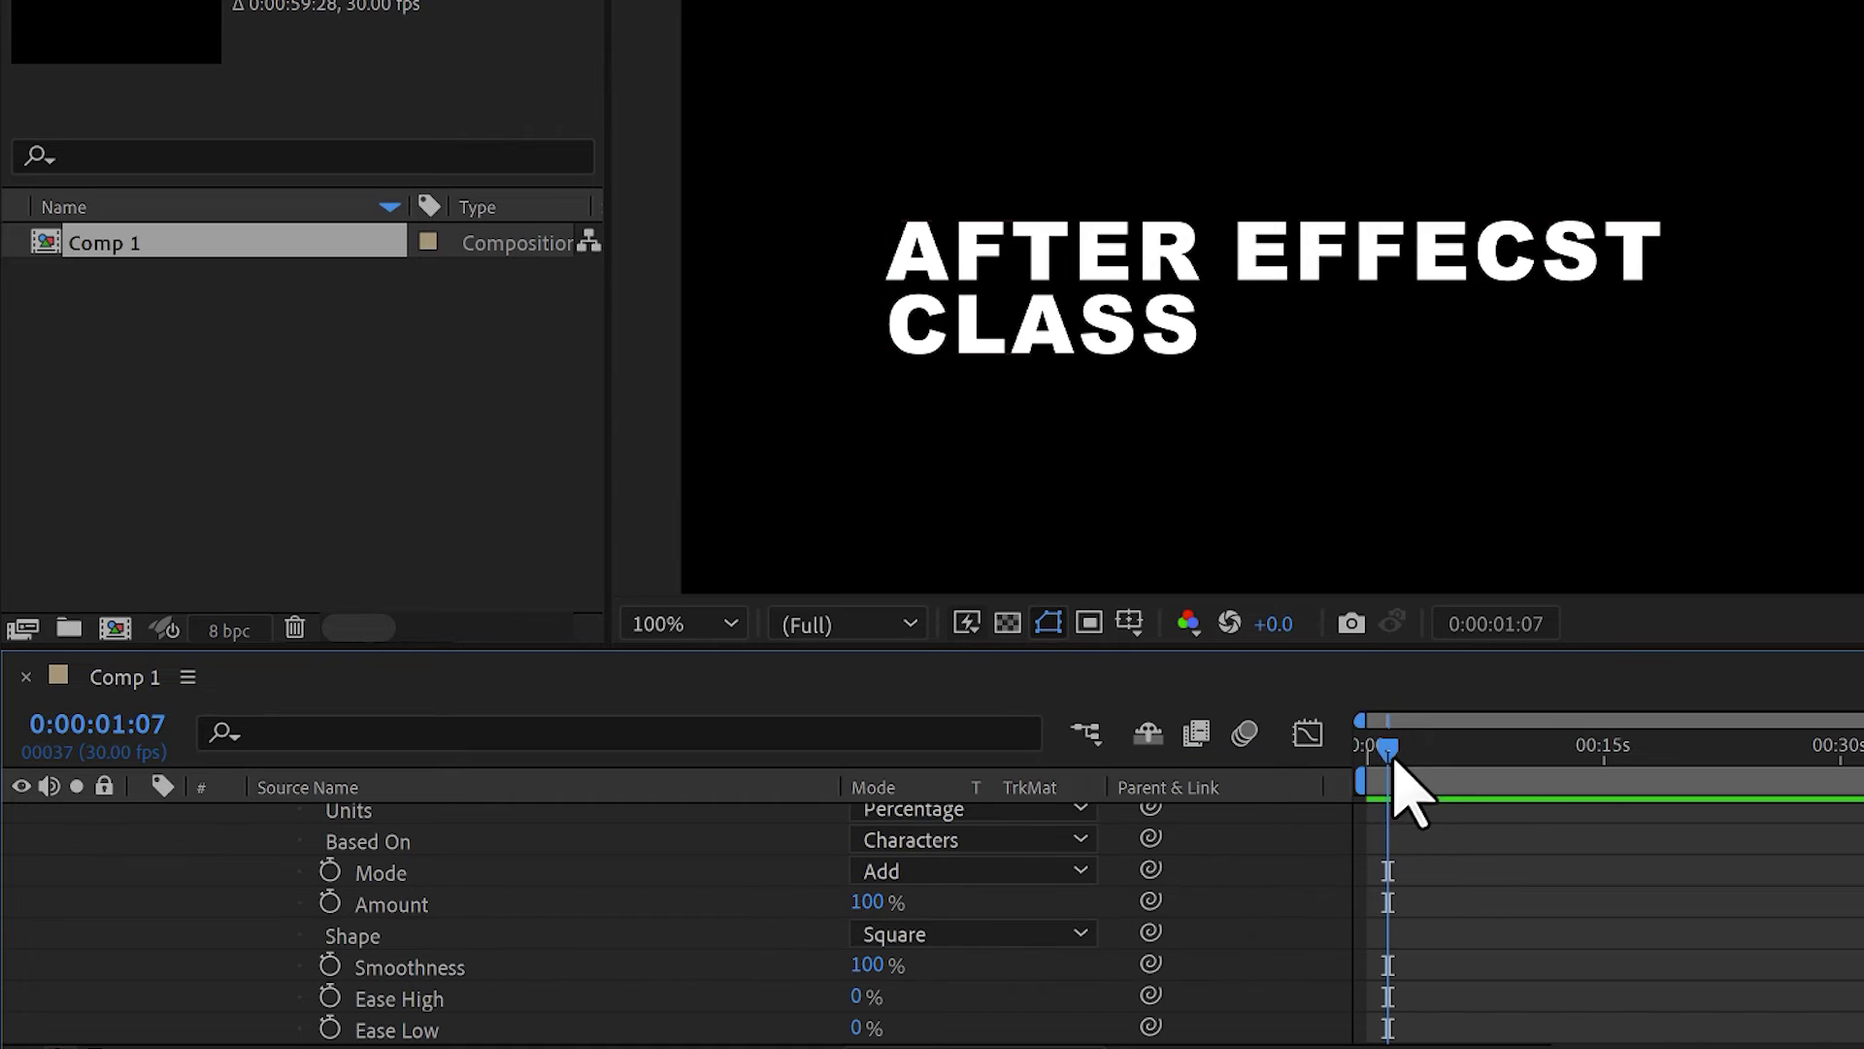
left_click_drag(1385, 753, 1299, 764)
key("space")
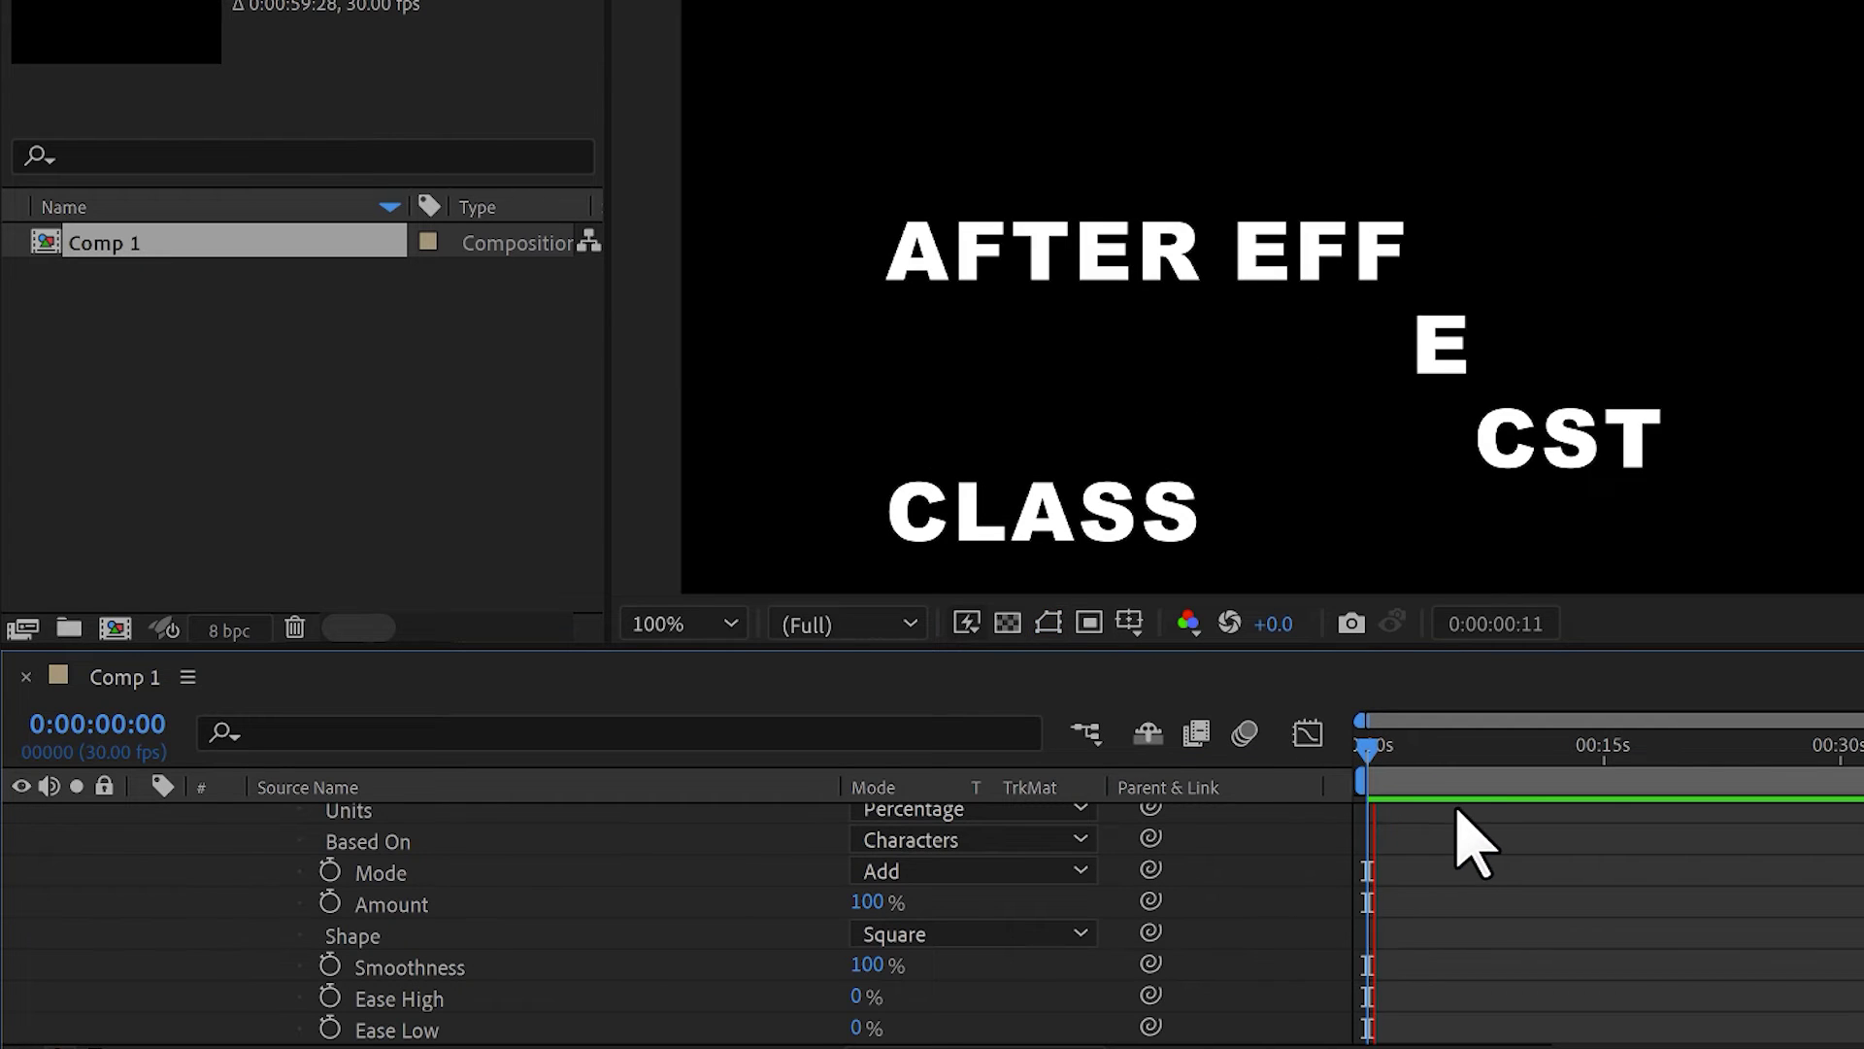
left_click(1048, 622)
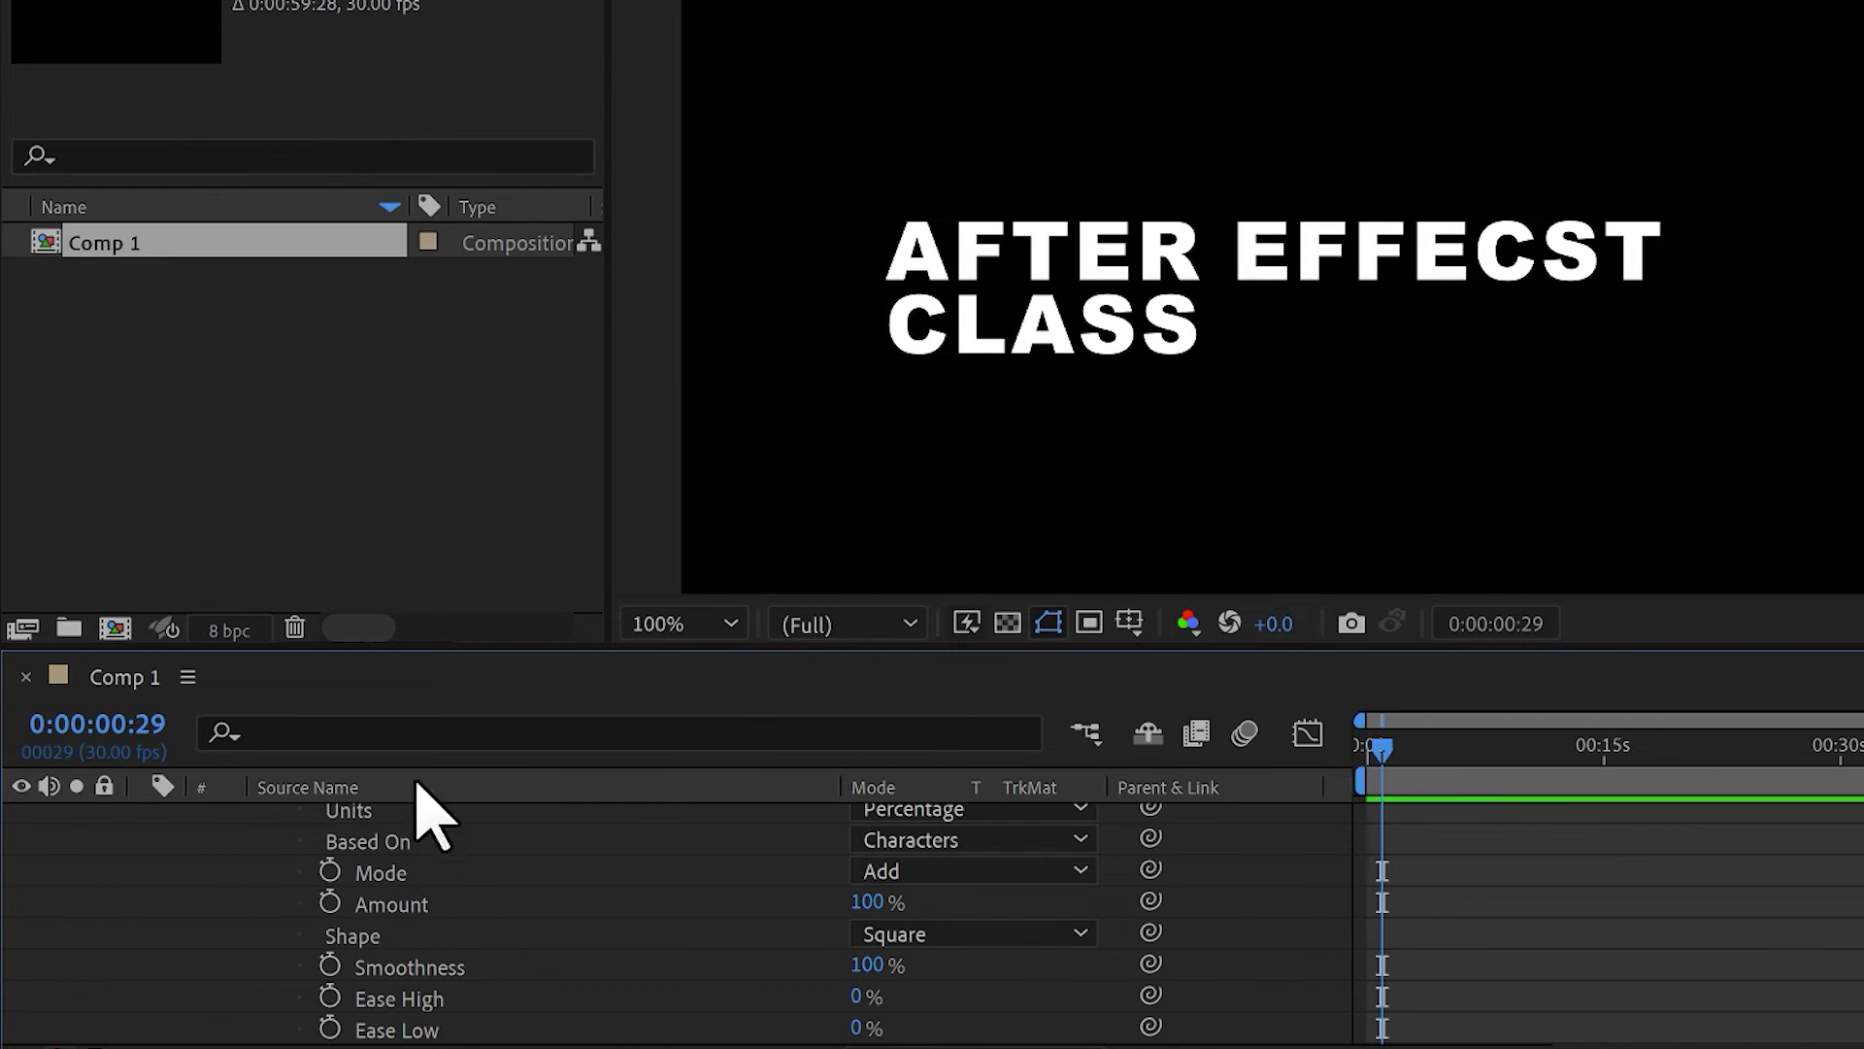
Step: Set the selector Shape to Ramp Up and preview it twice
left_click(903, 934)
left_click(767, 940)
left_click(961, 934)
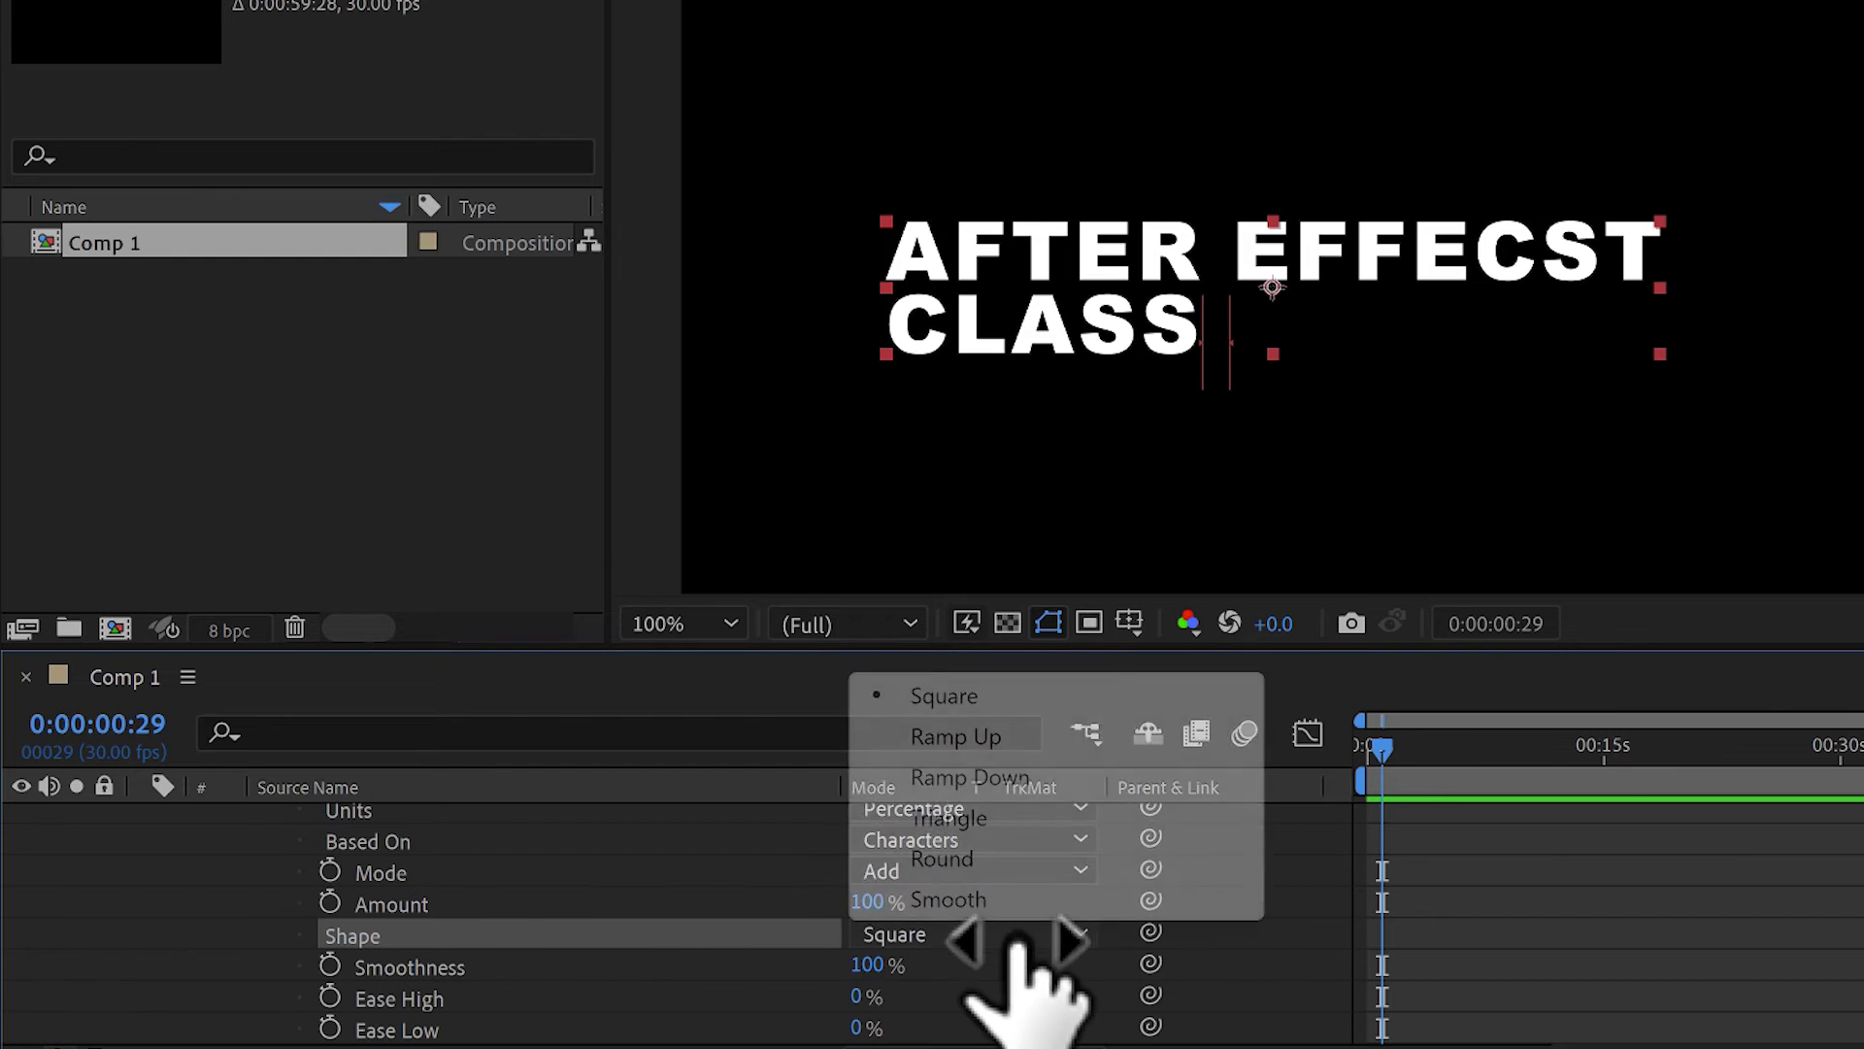
left_click(937, 734)
key("space")
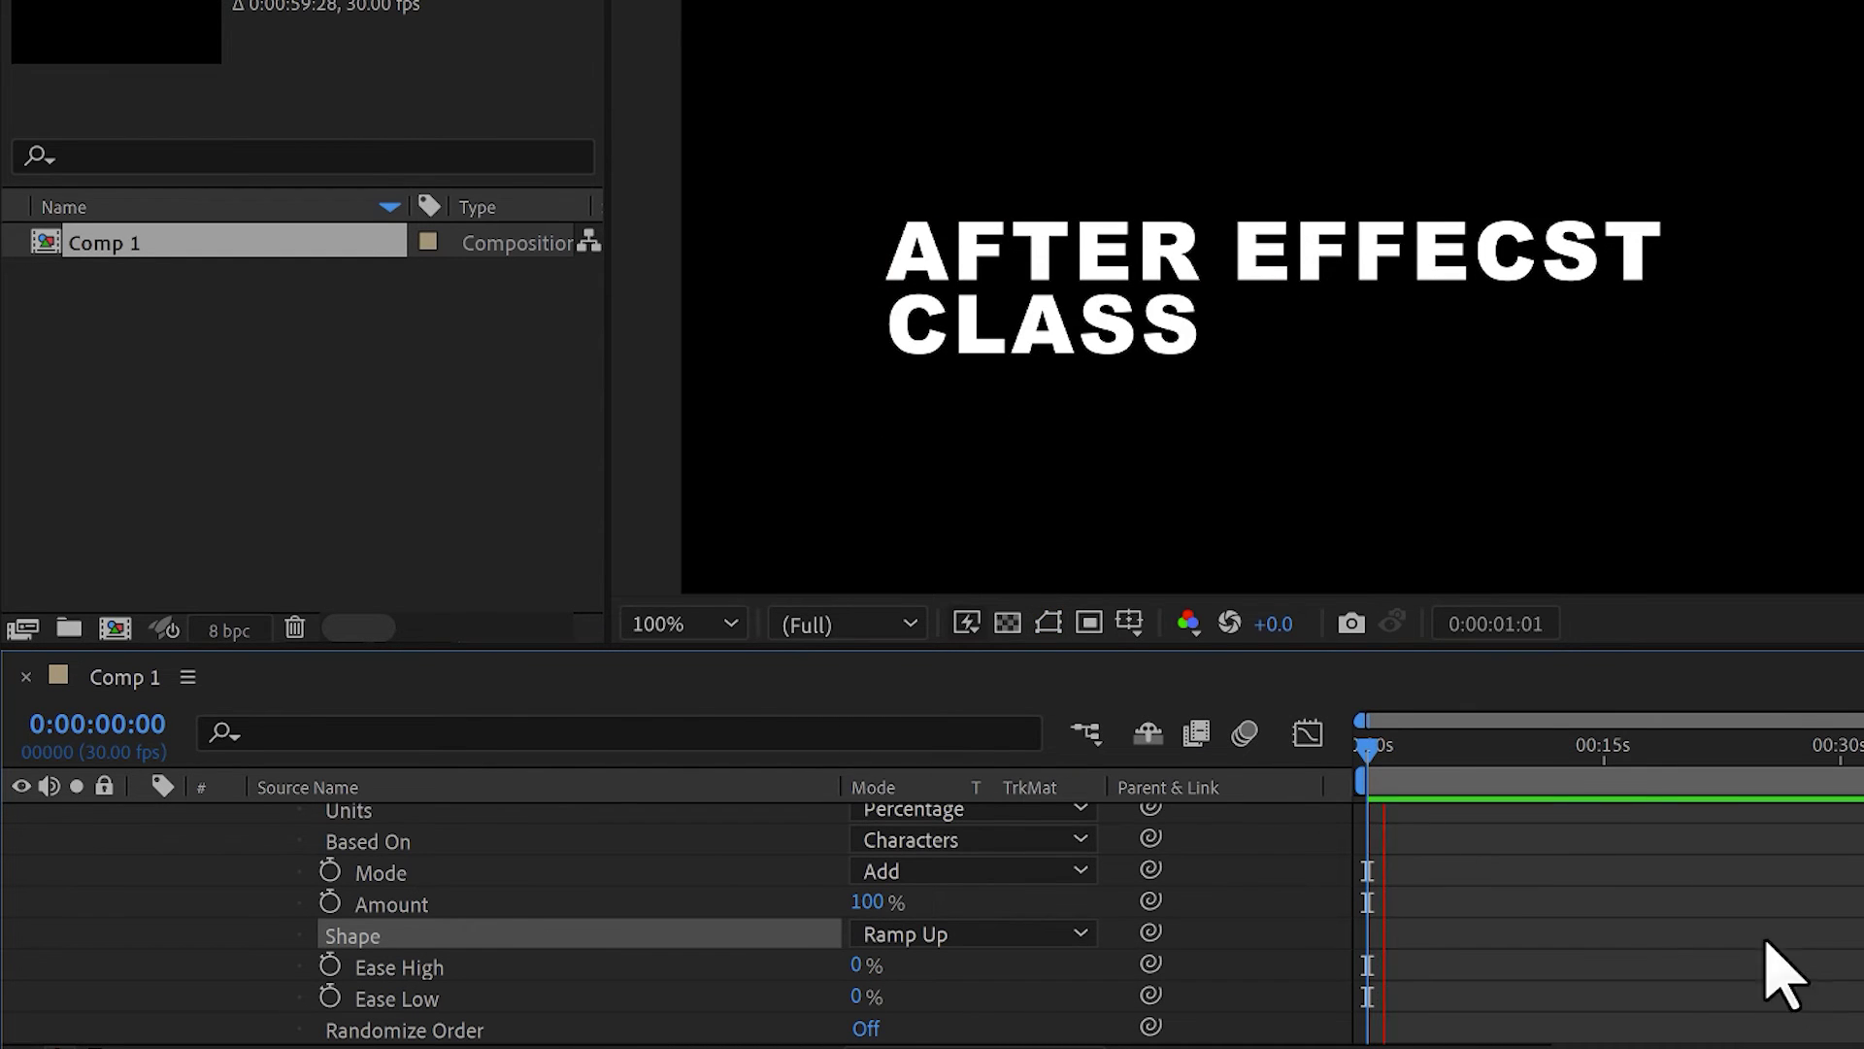
left_click(1386, 786)
left_click_drag(1371, 776, 1320, 790)
key("space")
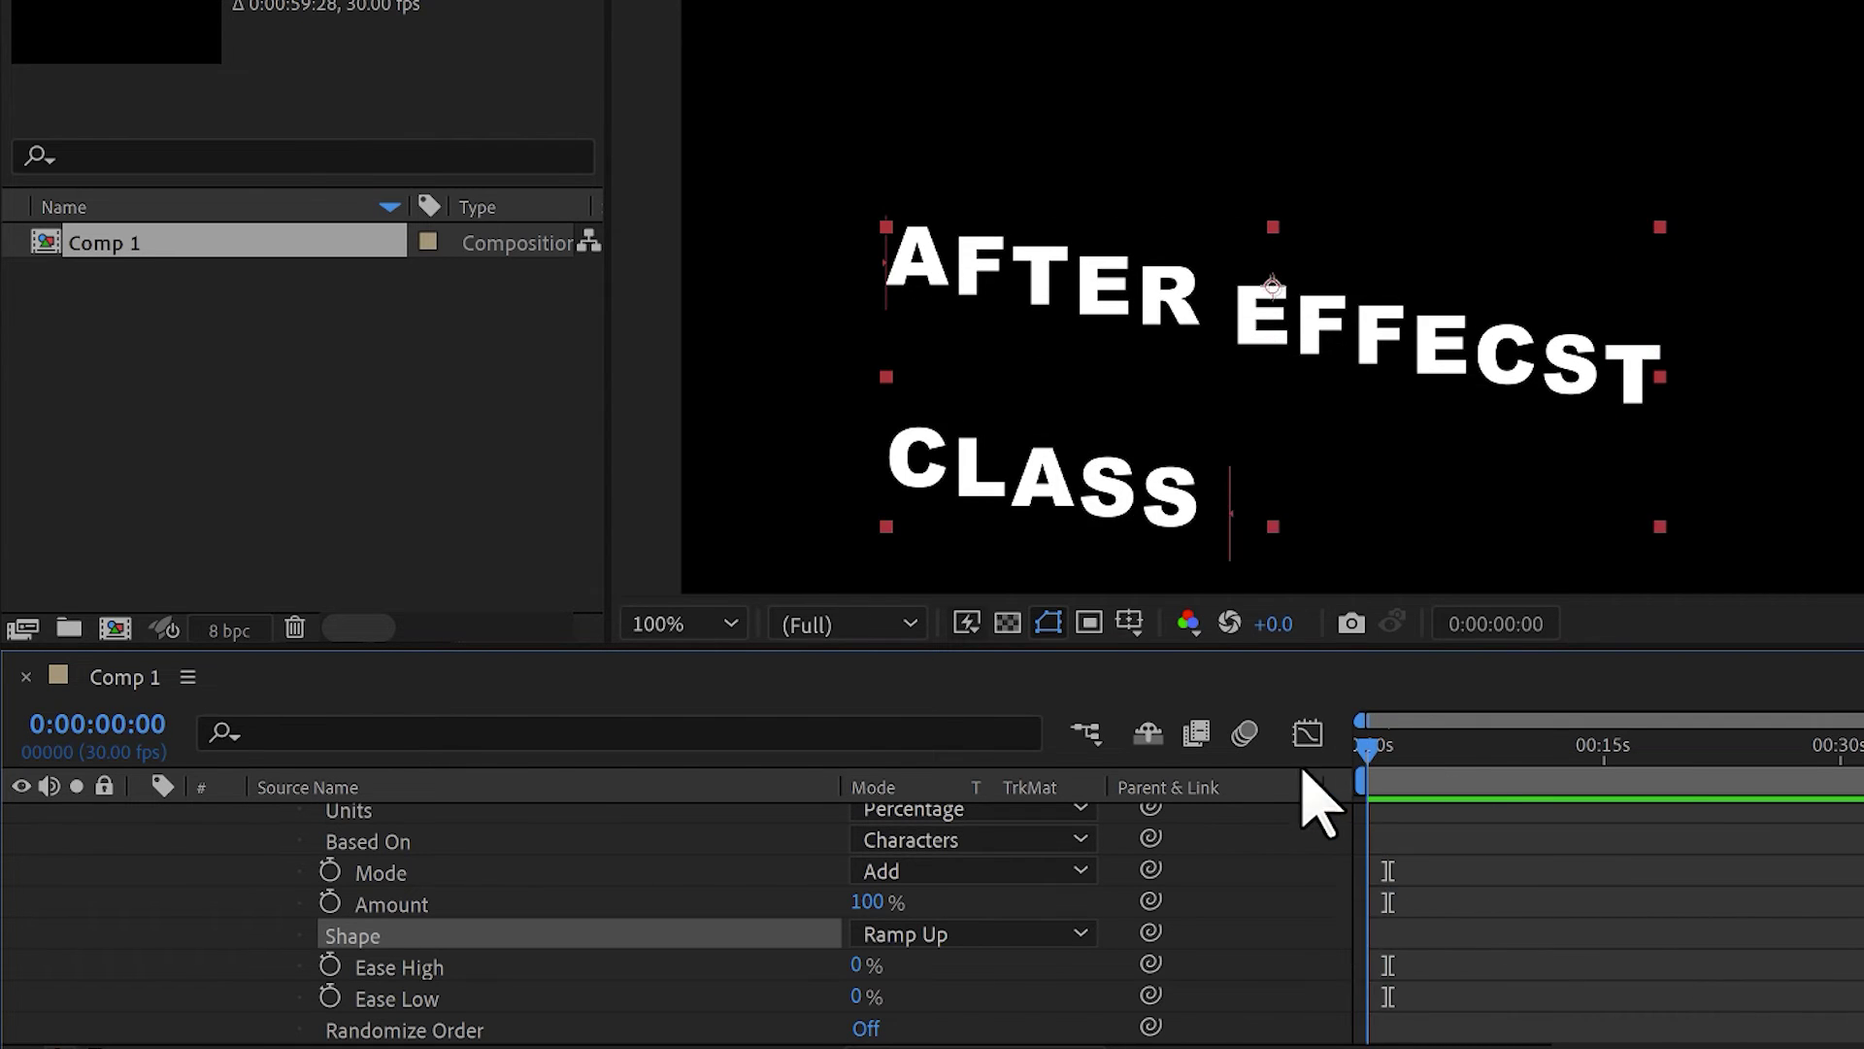
key("space")
left_click(918, 933)
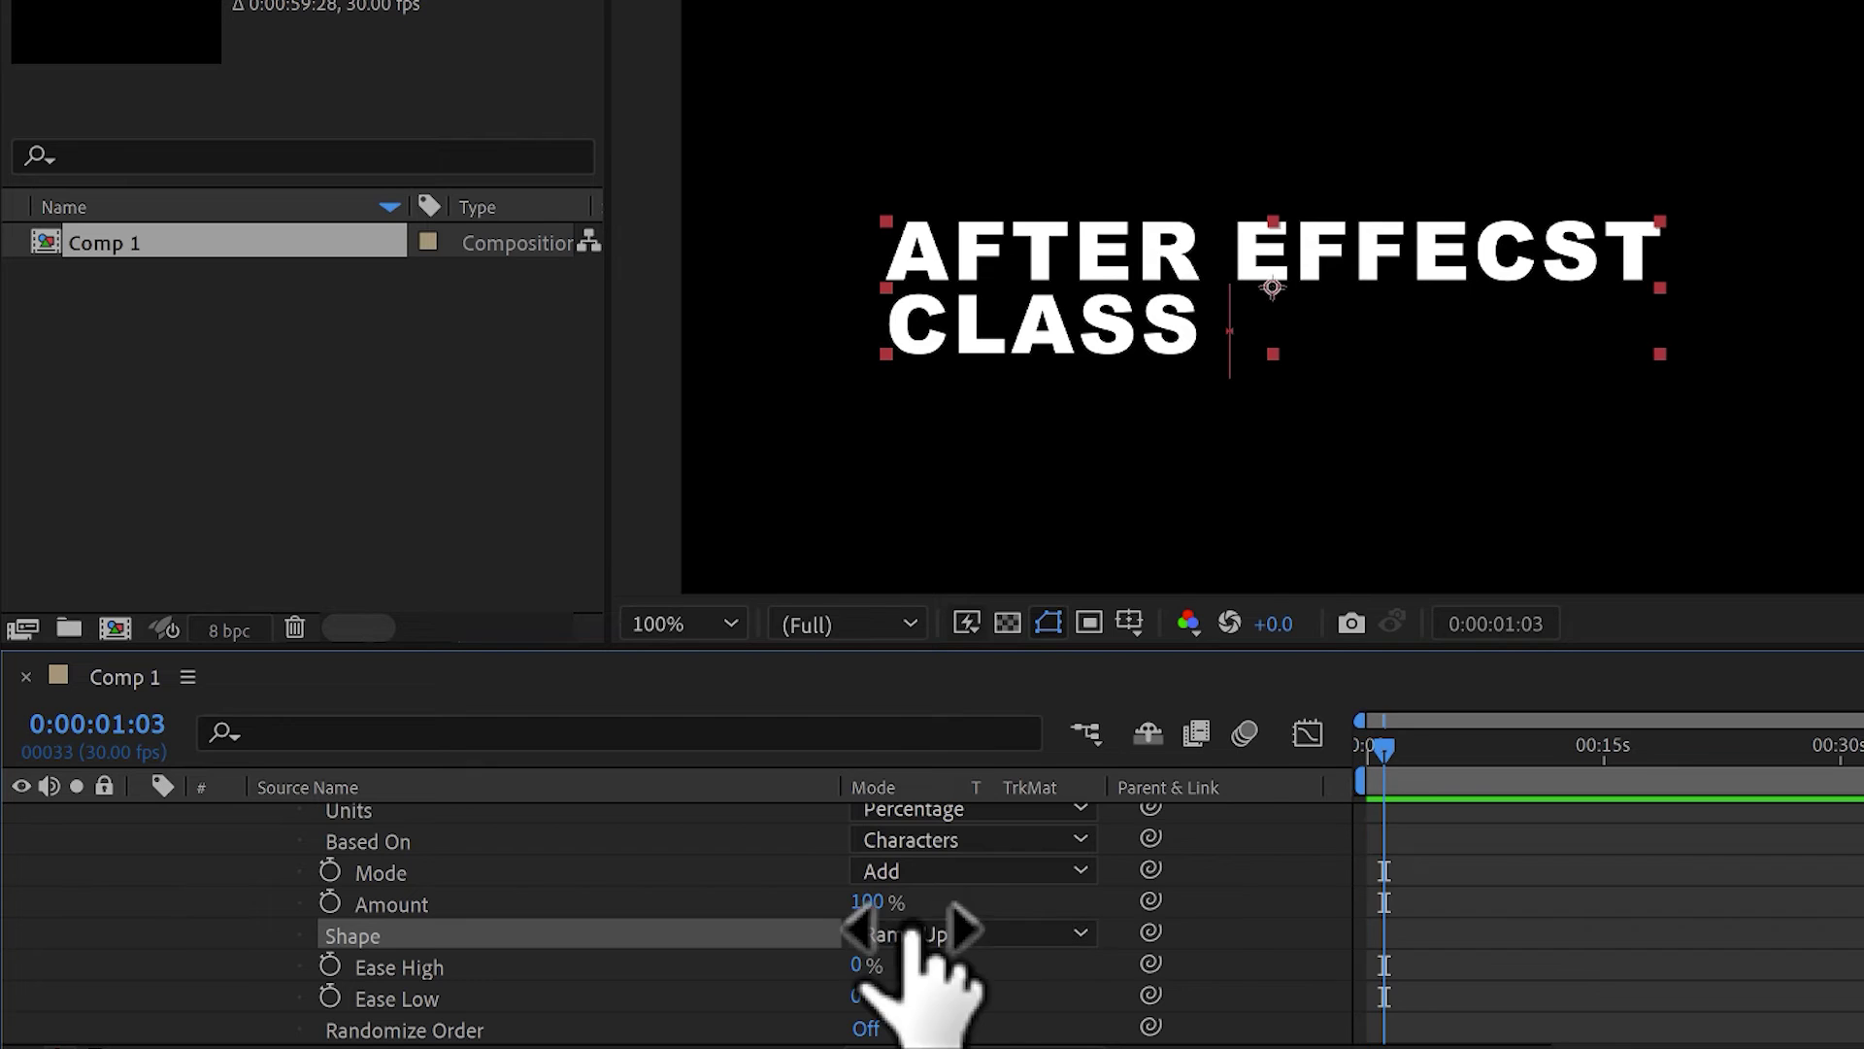
Step: Try the Ramp Down and Triangle shapes, previewing each from the start
left_click(917, 933)
left_click(1099, 782)
left_click_drag(1379, 746, 1340, 772)
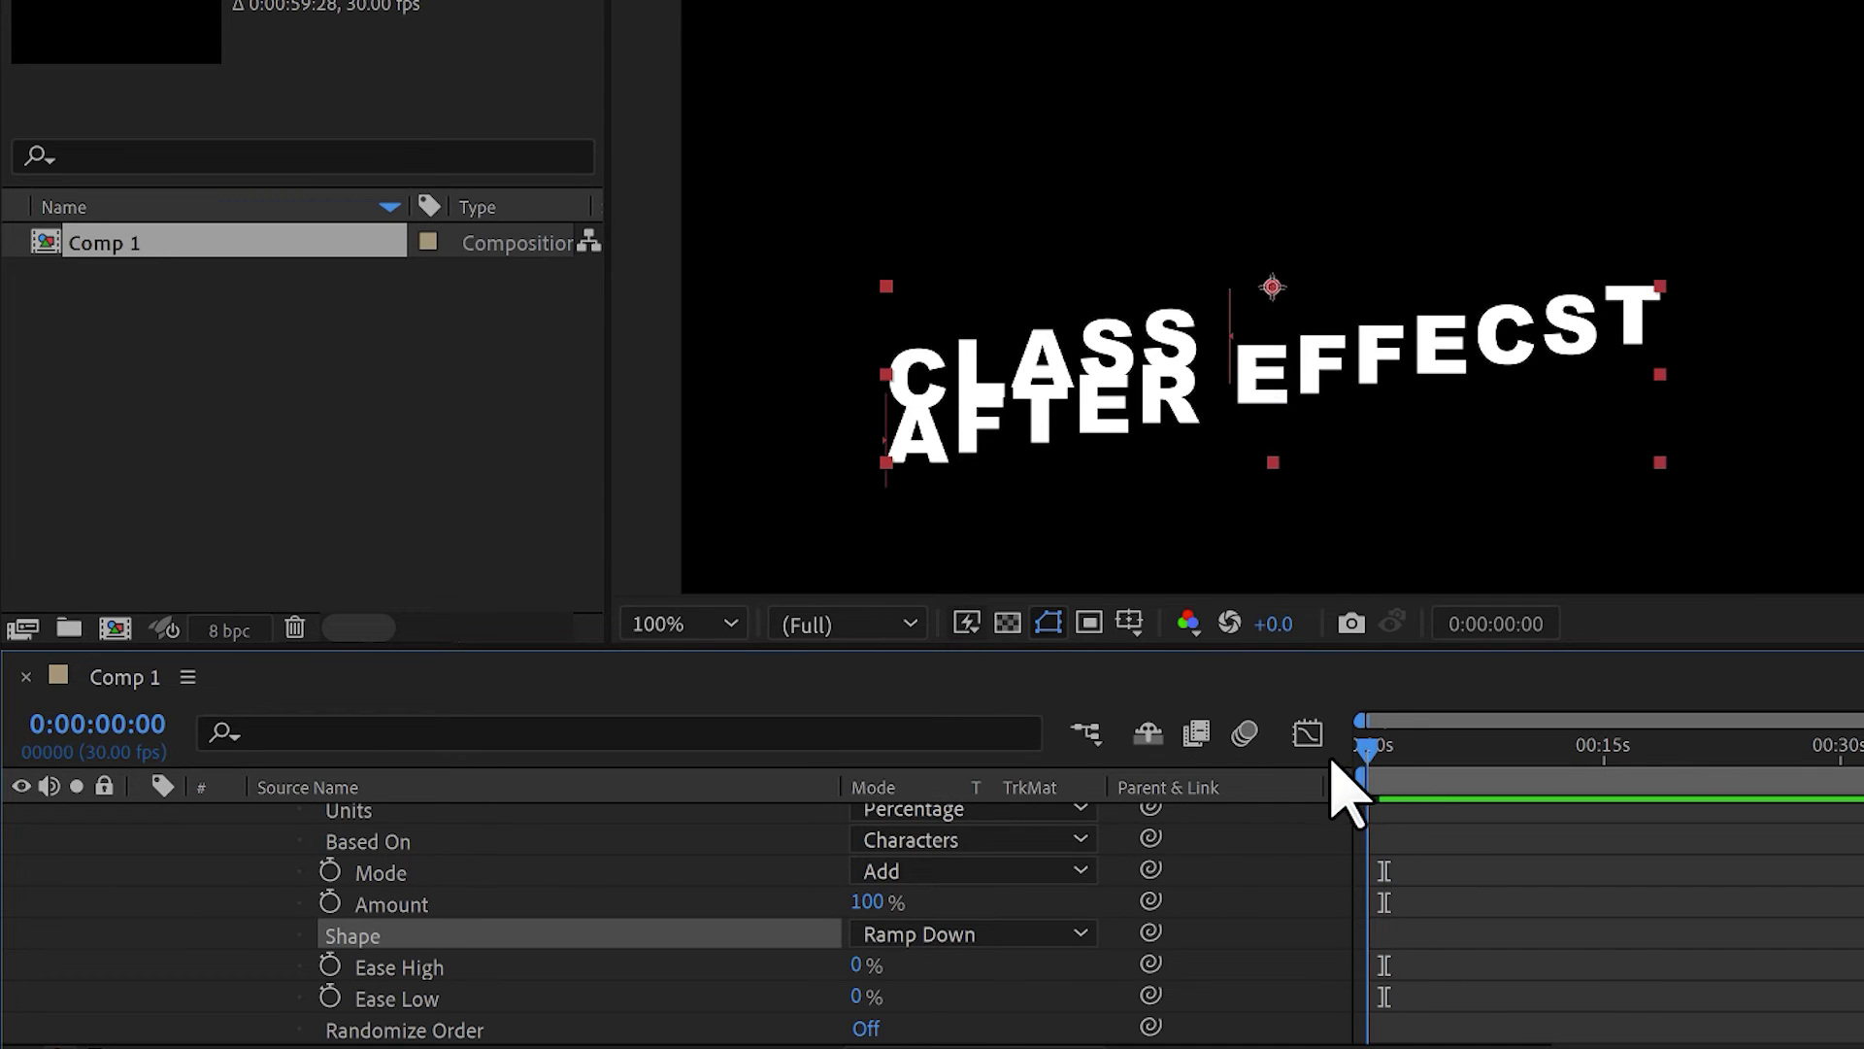
key("space")
left_click(957, 934)
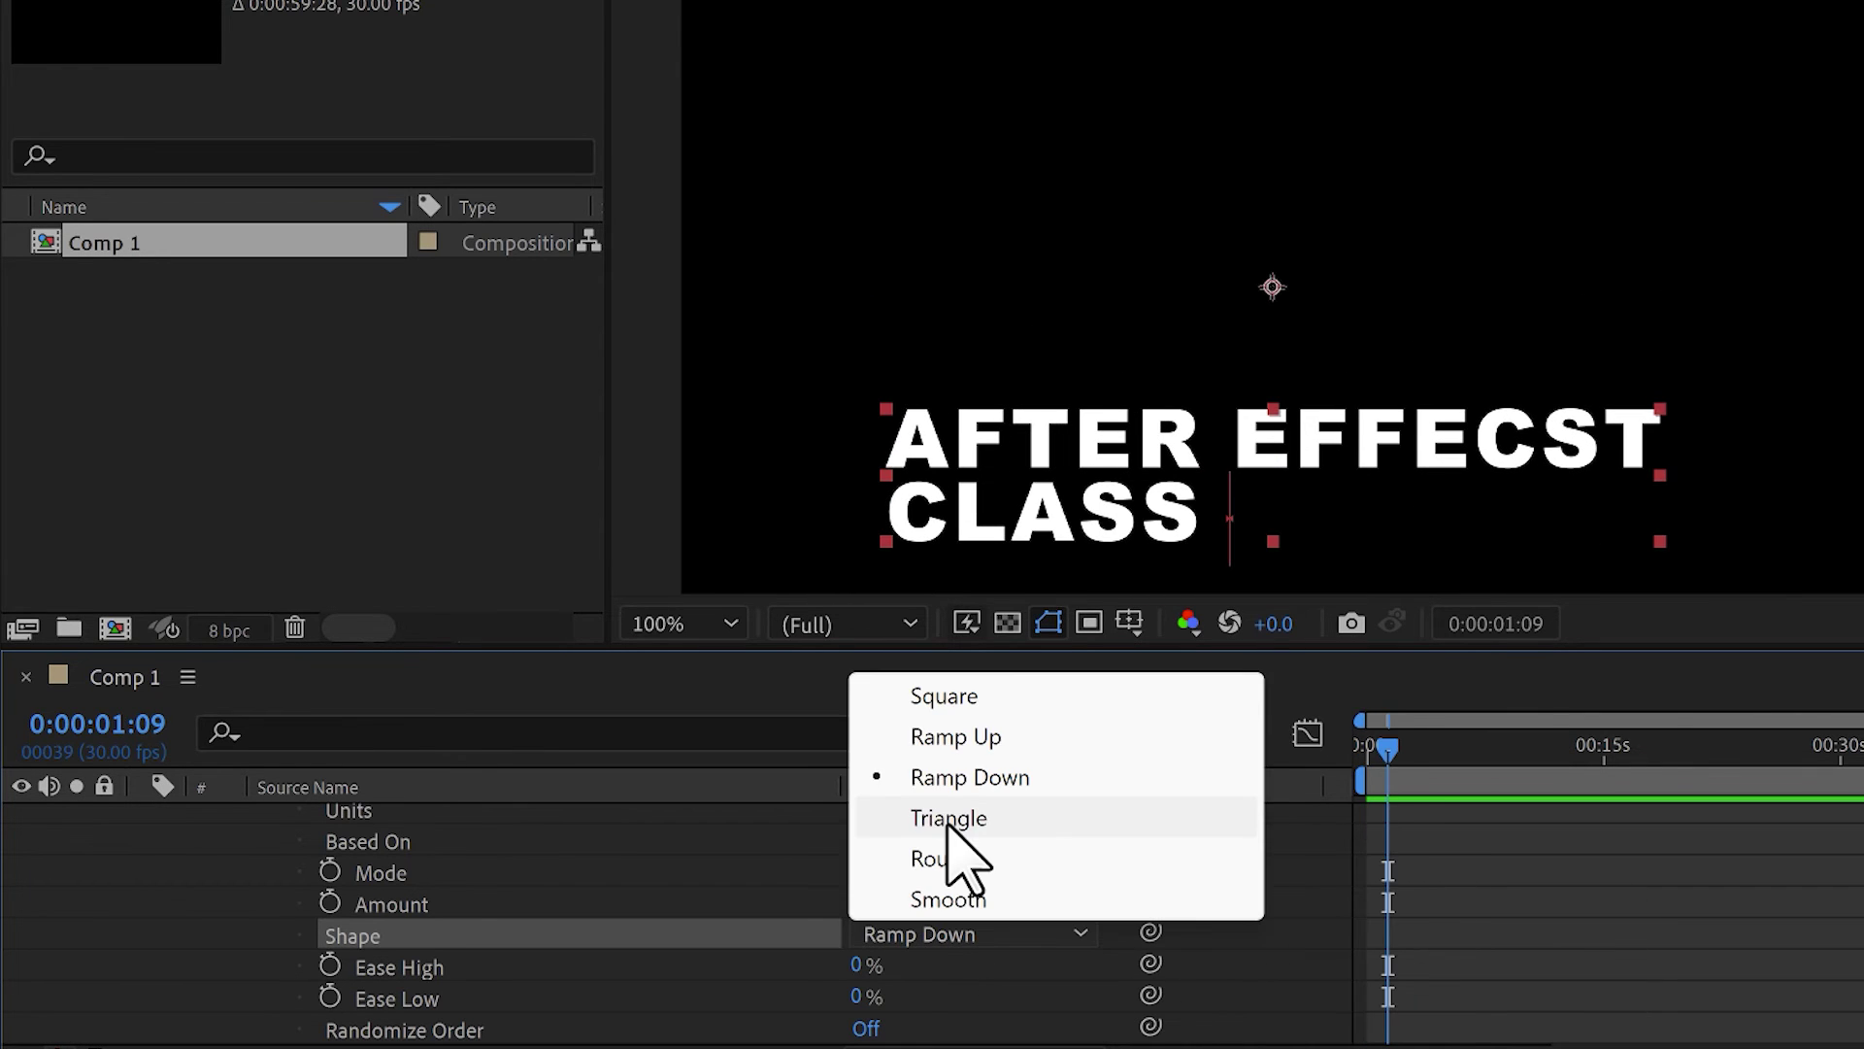
left_click(948, 819)
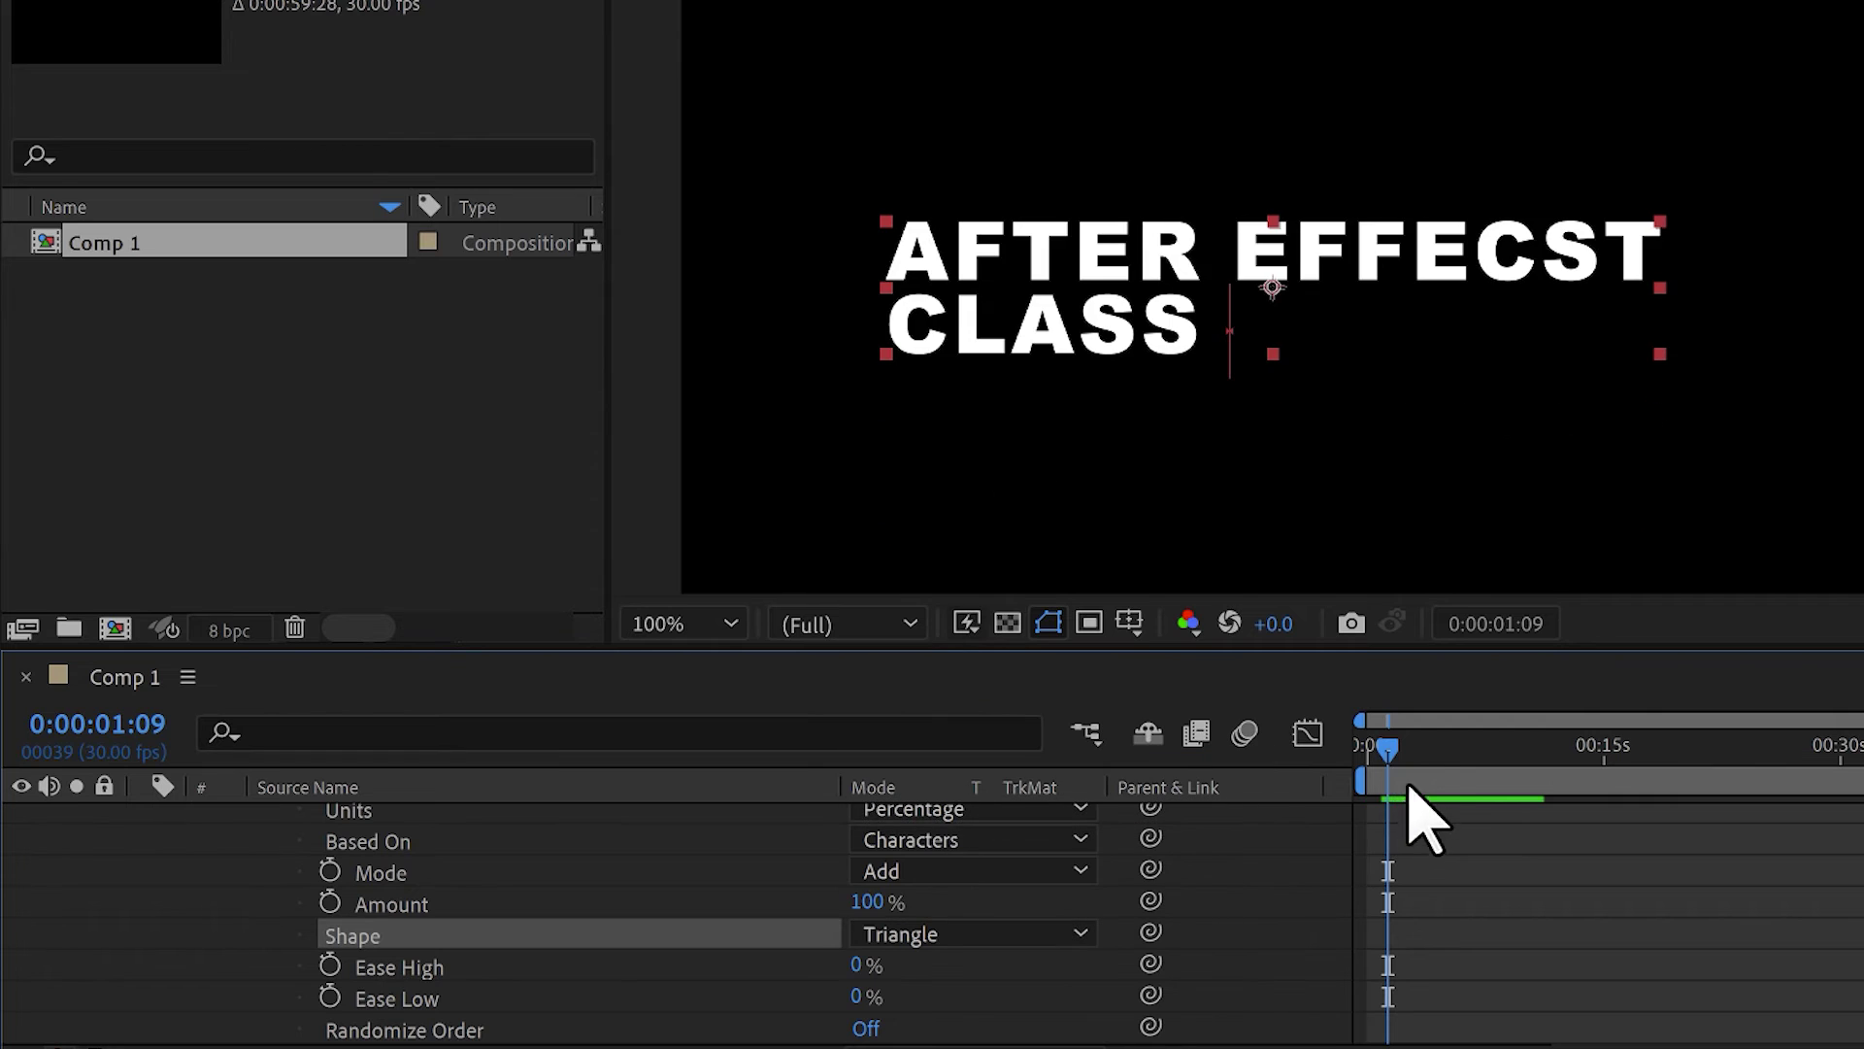
left_click_drag(1389, 805, 1352, 790)
key("space")
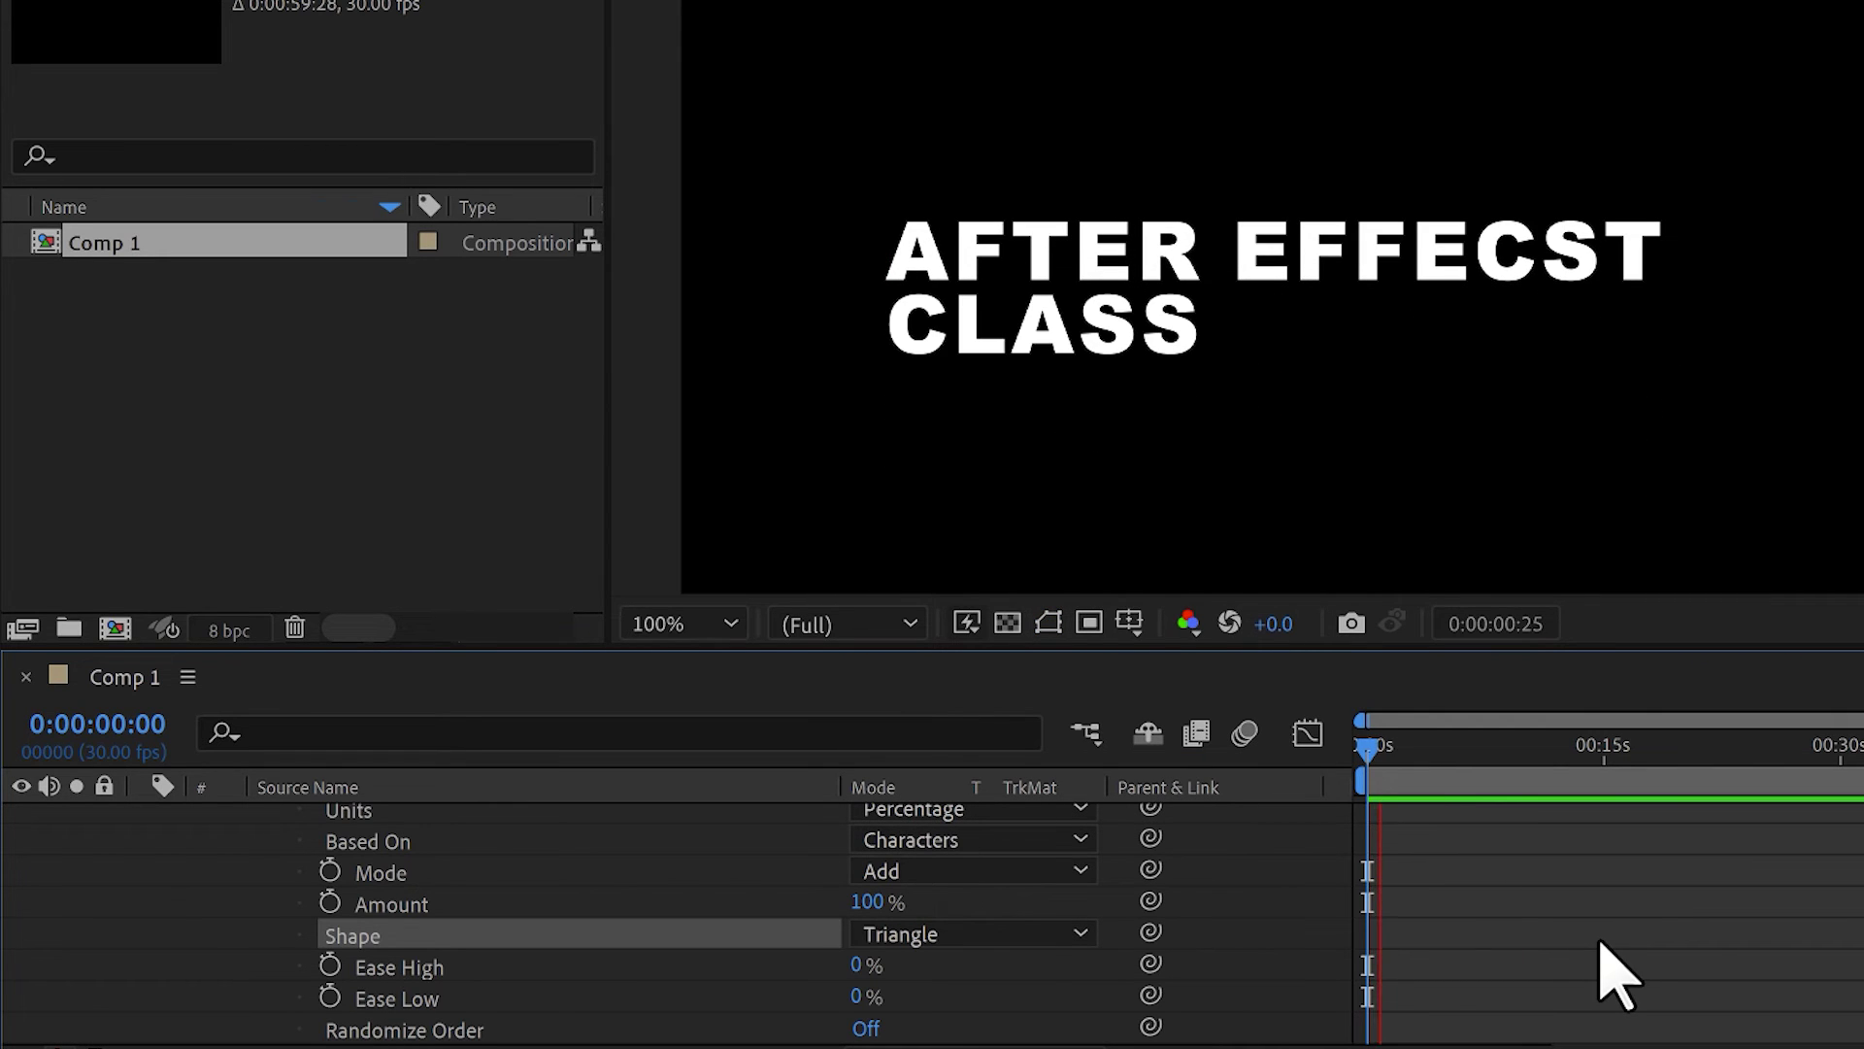
Step: Try the Round and Smooth shapes, previewing each from the start
left_click(955, 940)
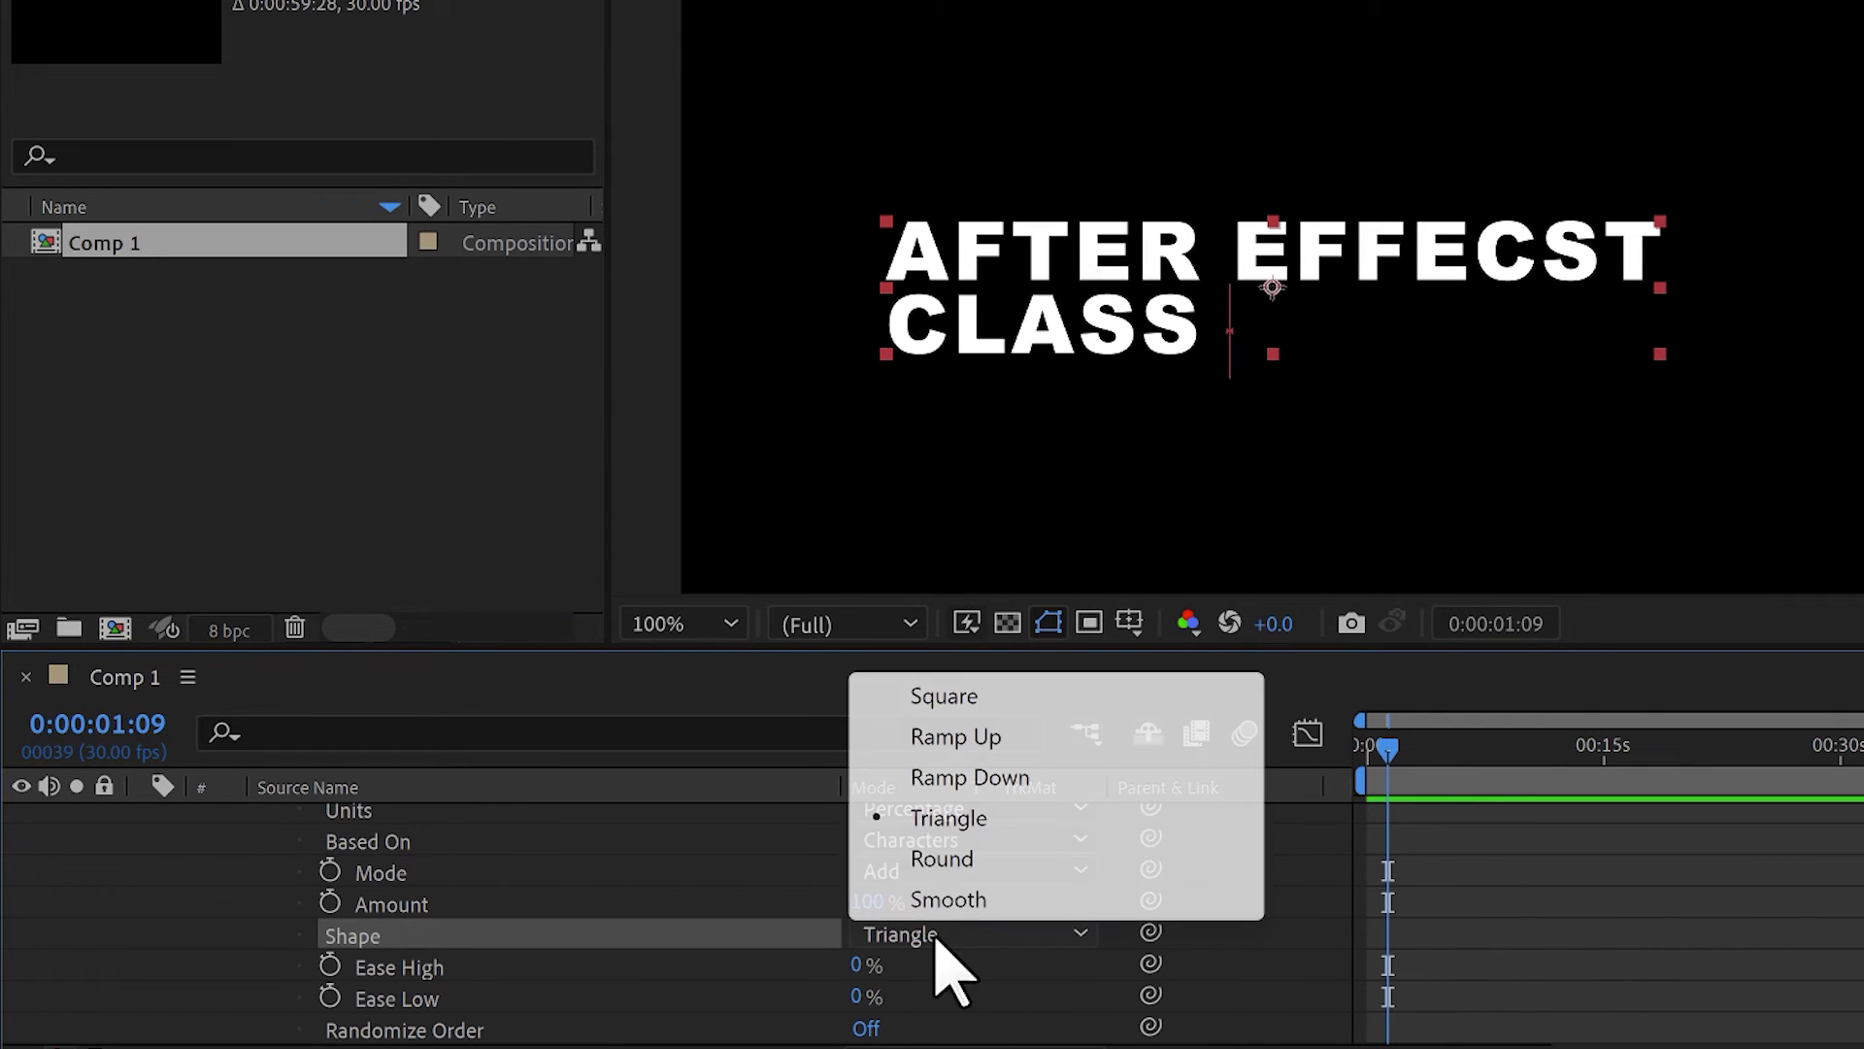
left_click(940, 858)
left_click_drag(1353, 791, 1340, 791)
key("space")
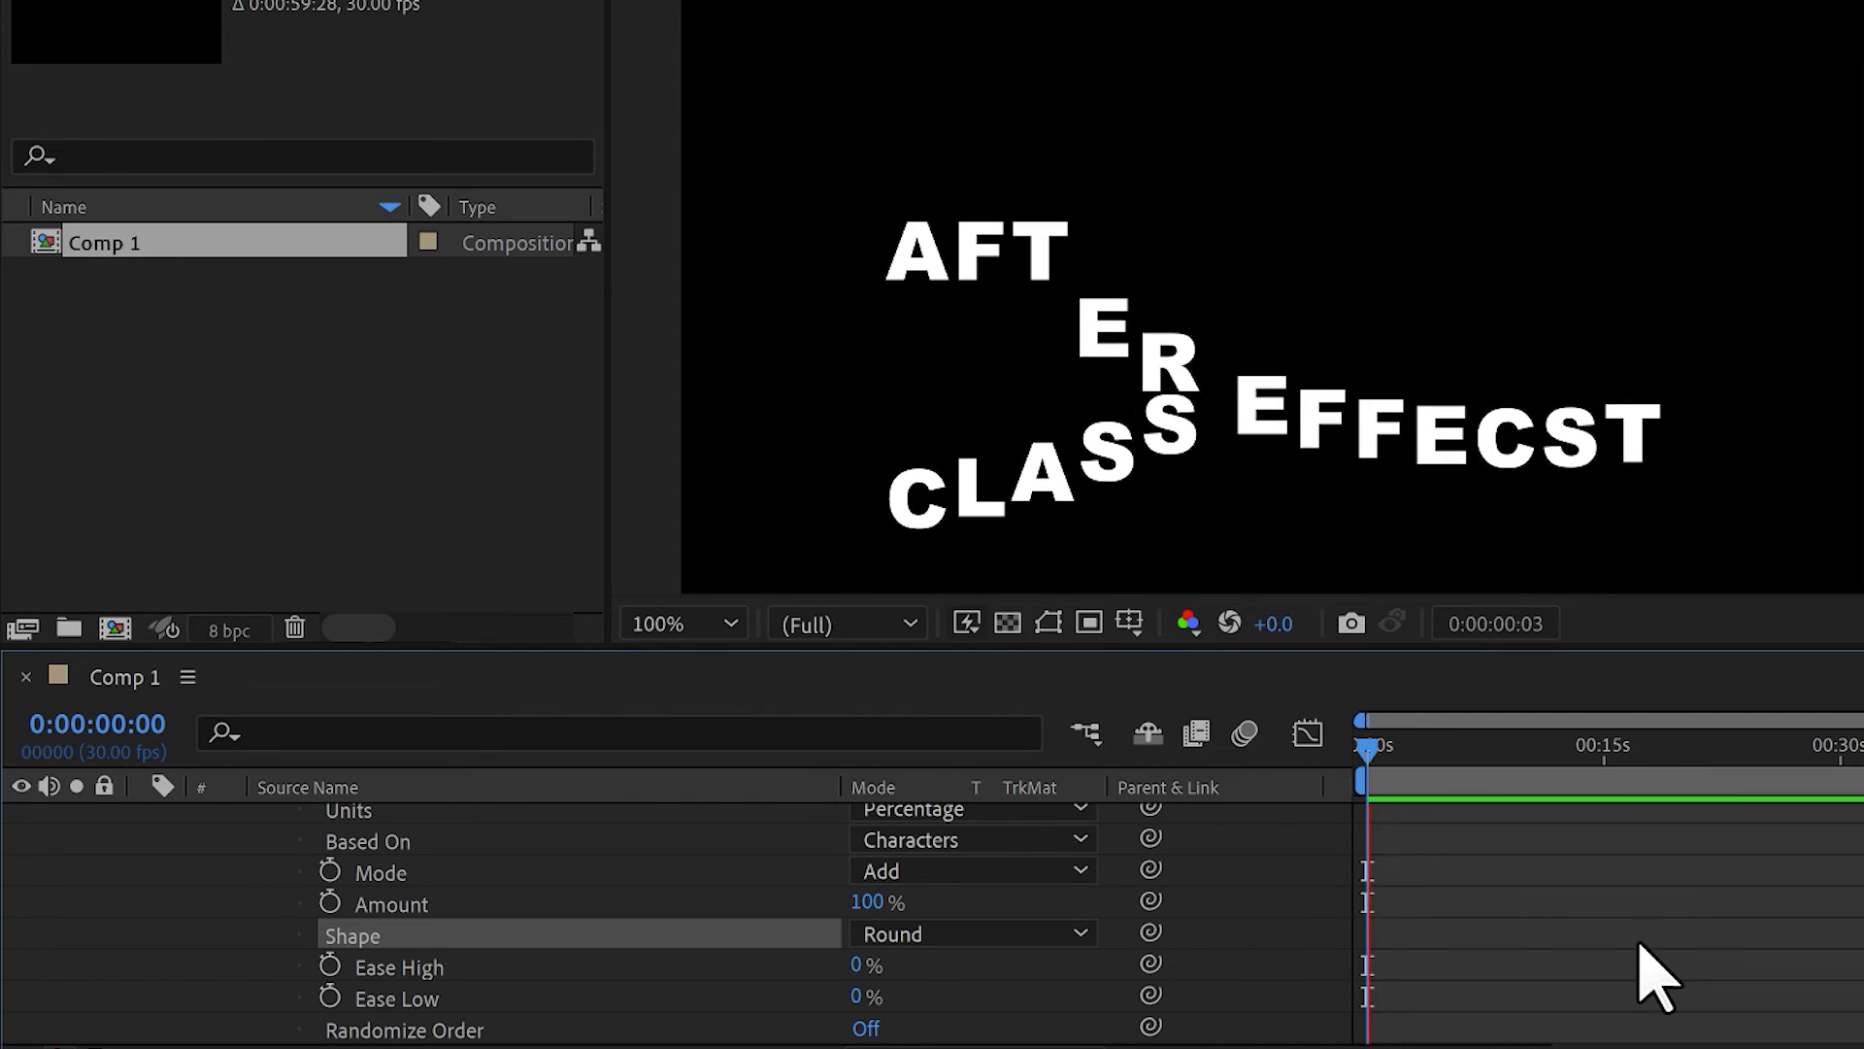
left_click(976, 933)
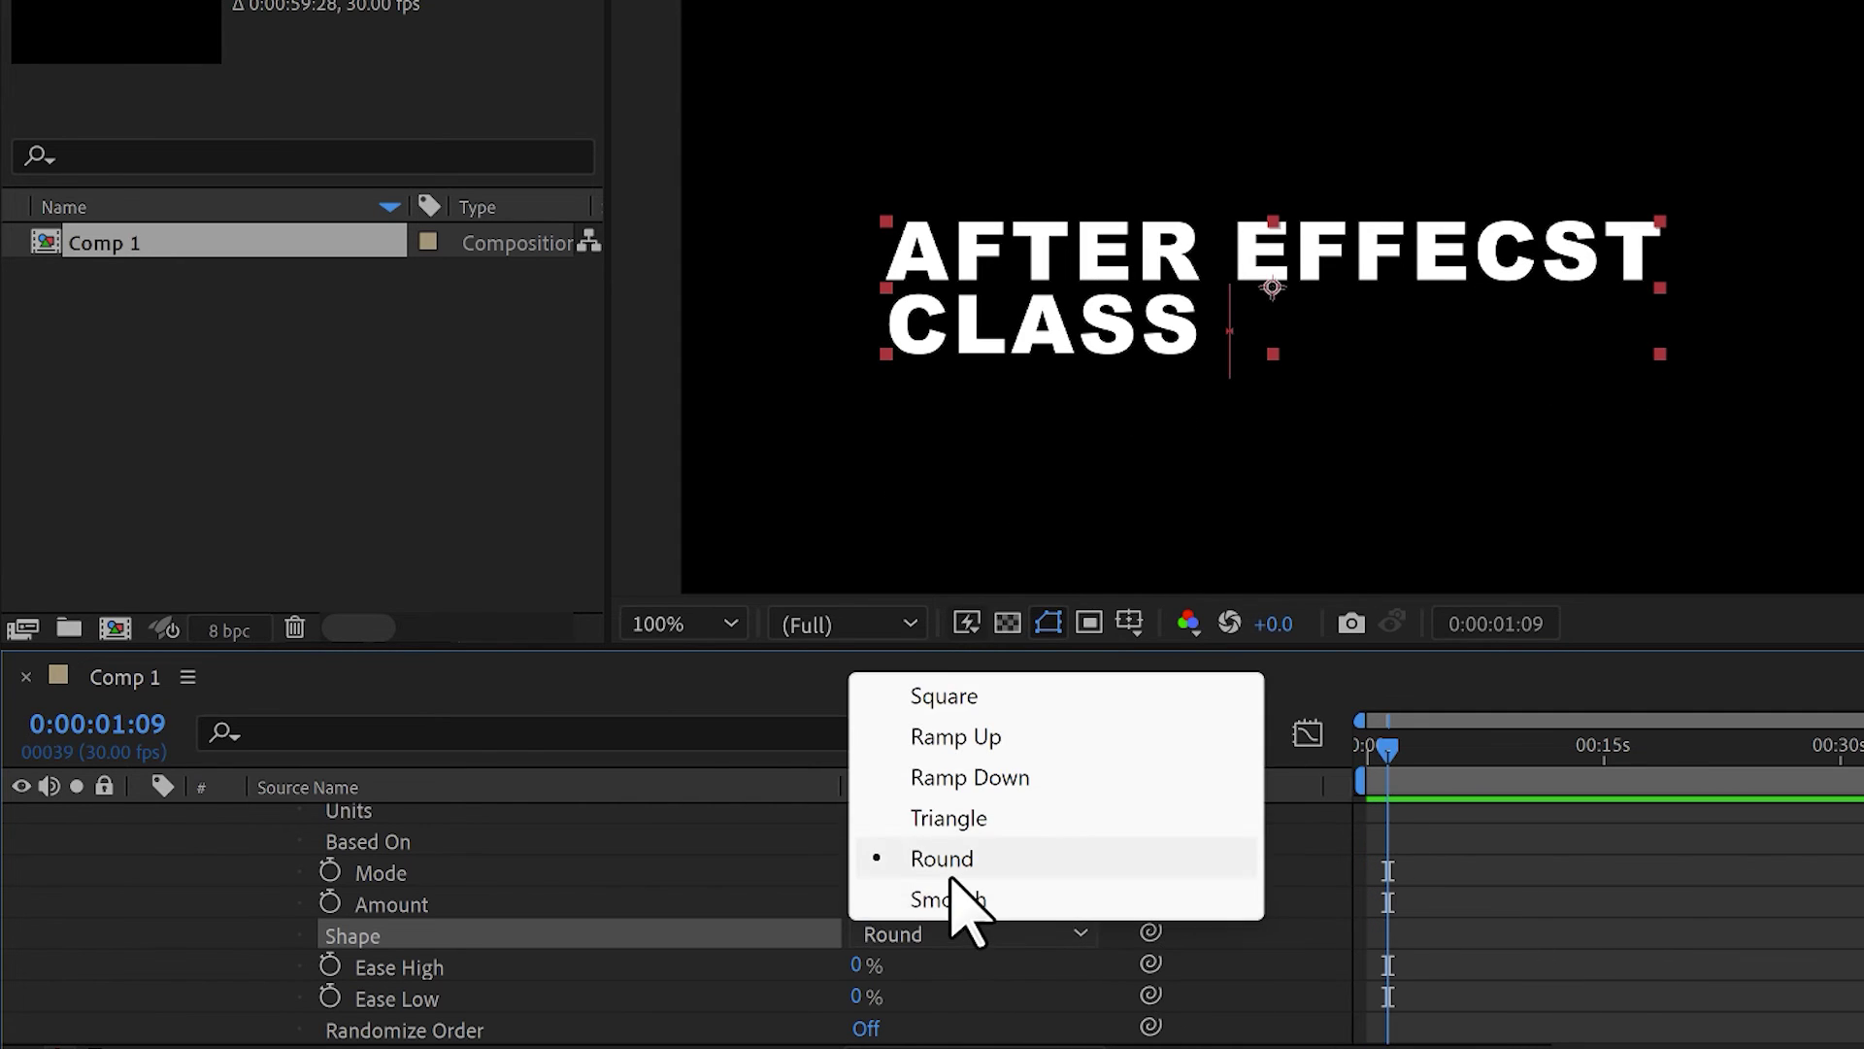
left_click(952, 898)
left_click_drag(1393, 776, 1331, 791)
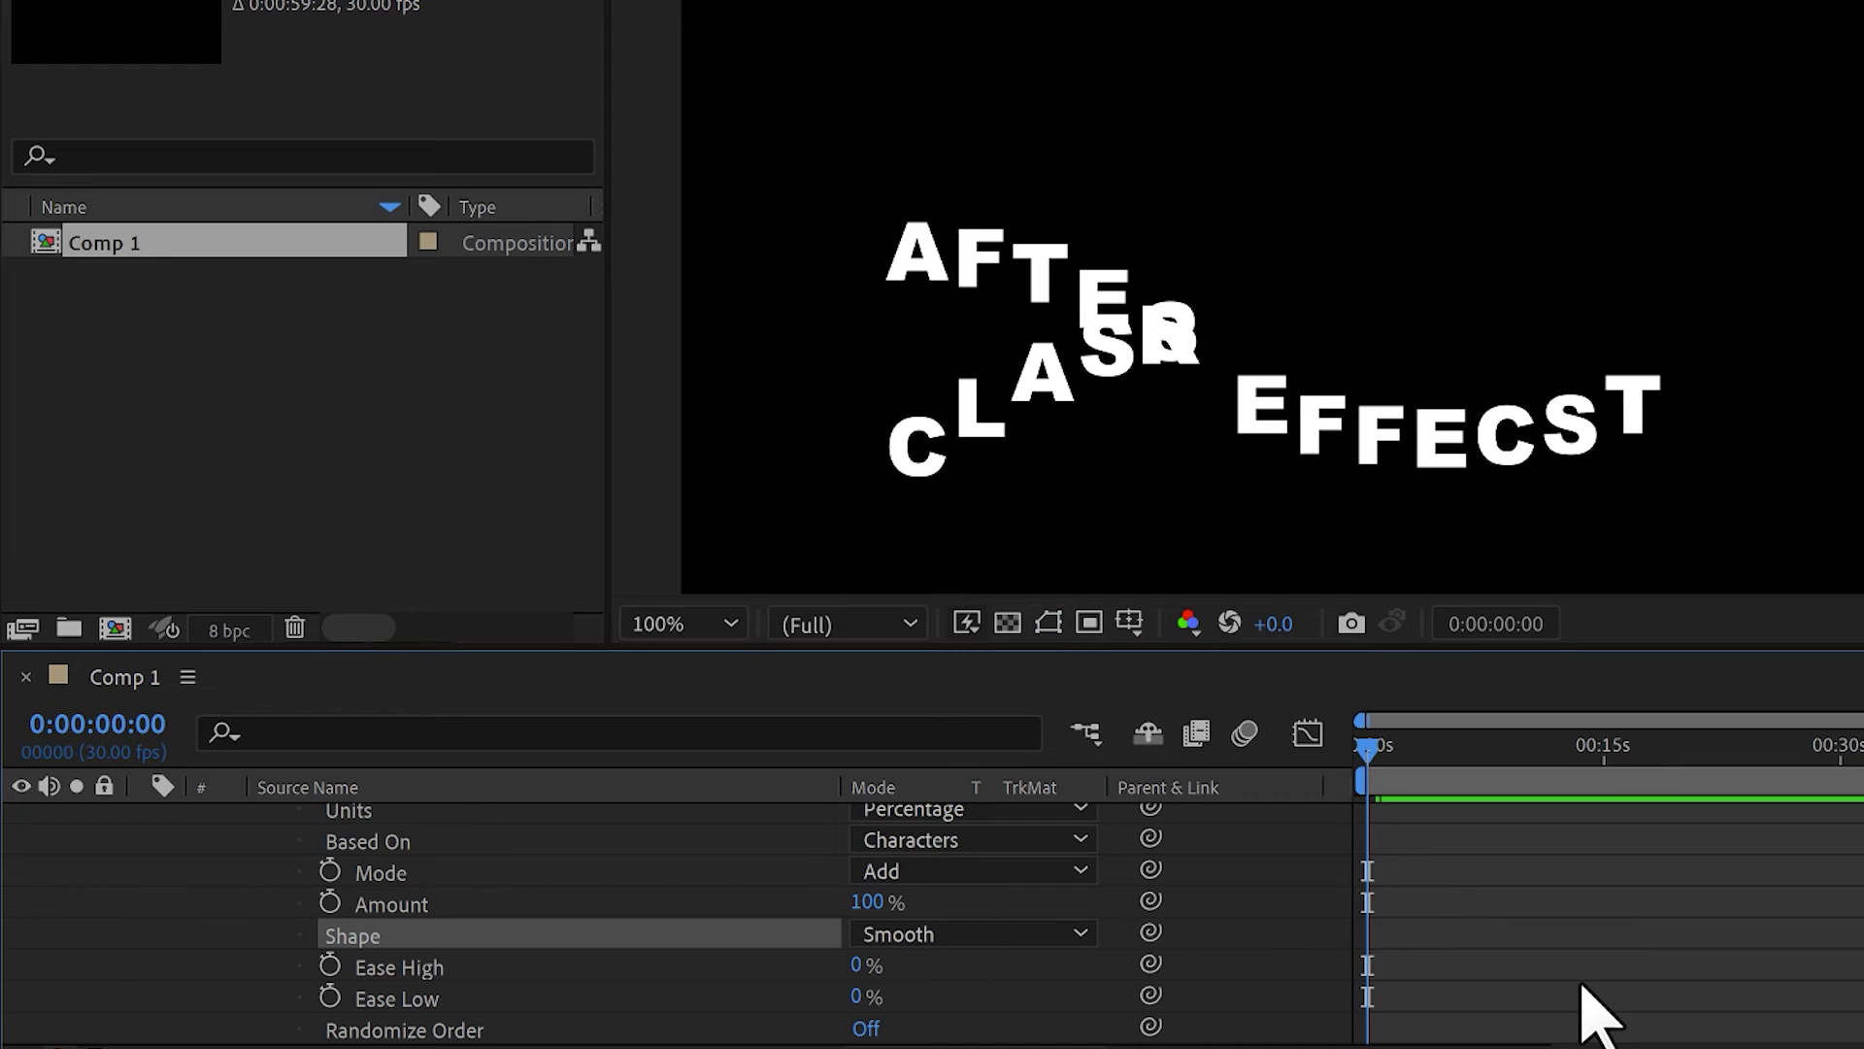
key("space")
Step: Settle on Ramp Up as the final selector Shape
left_click(1073, 934)
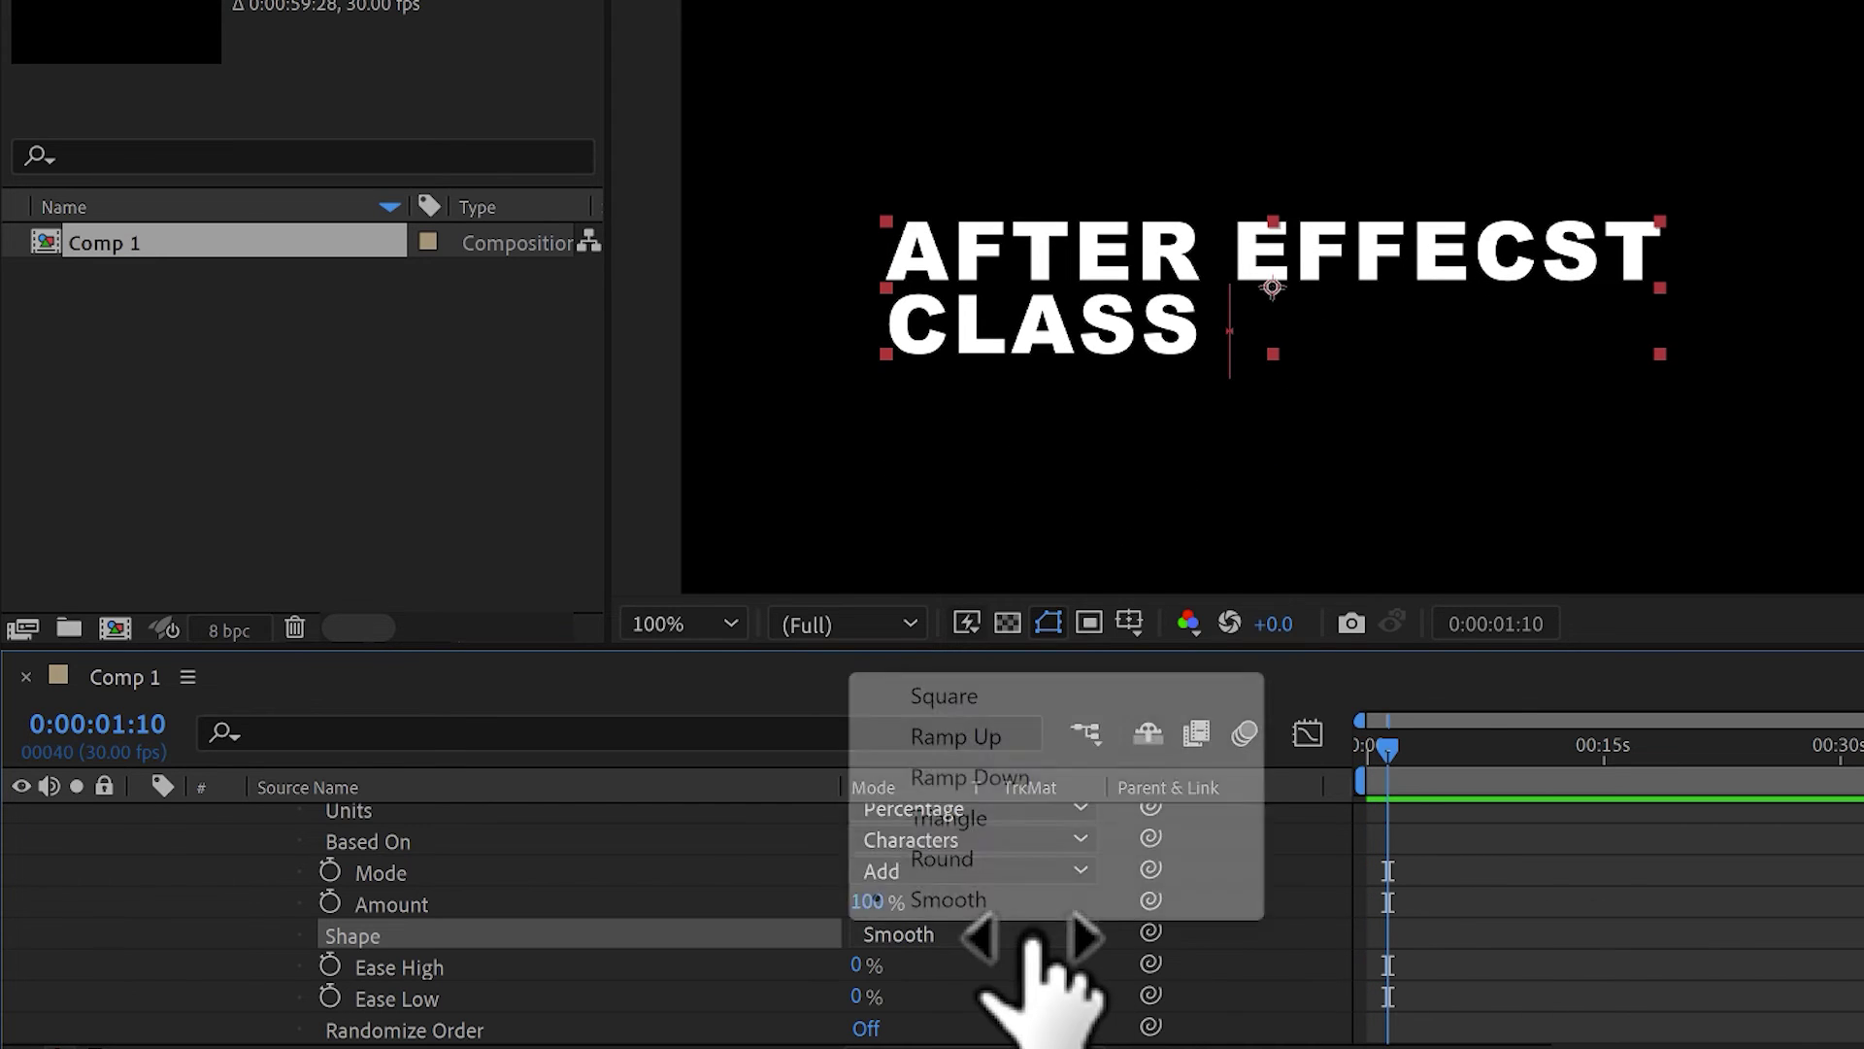
left_click(974, 746)
left_click_drag(1465, 783, 1311, 770)
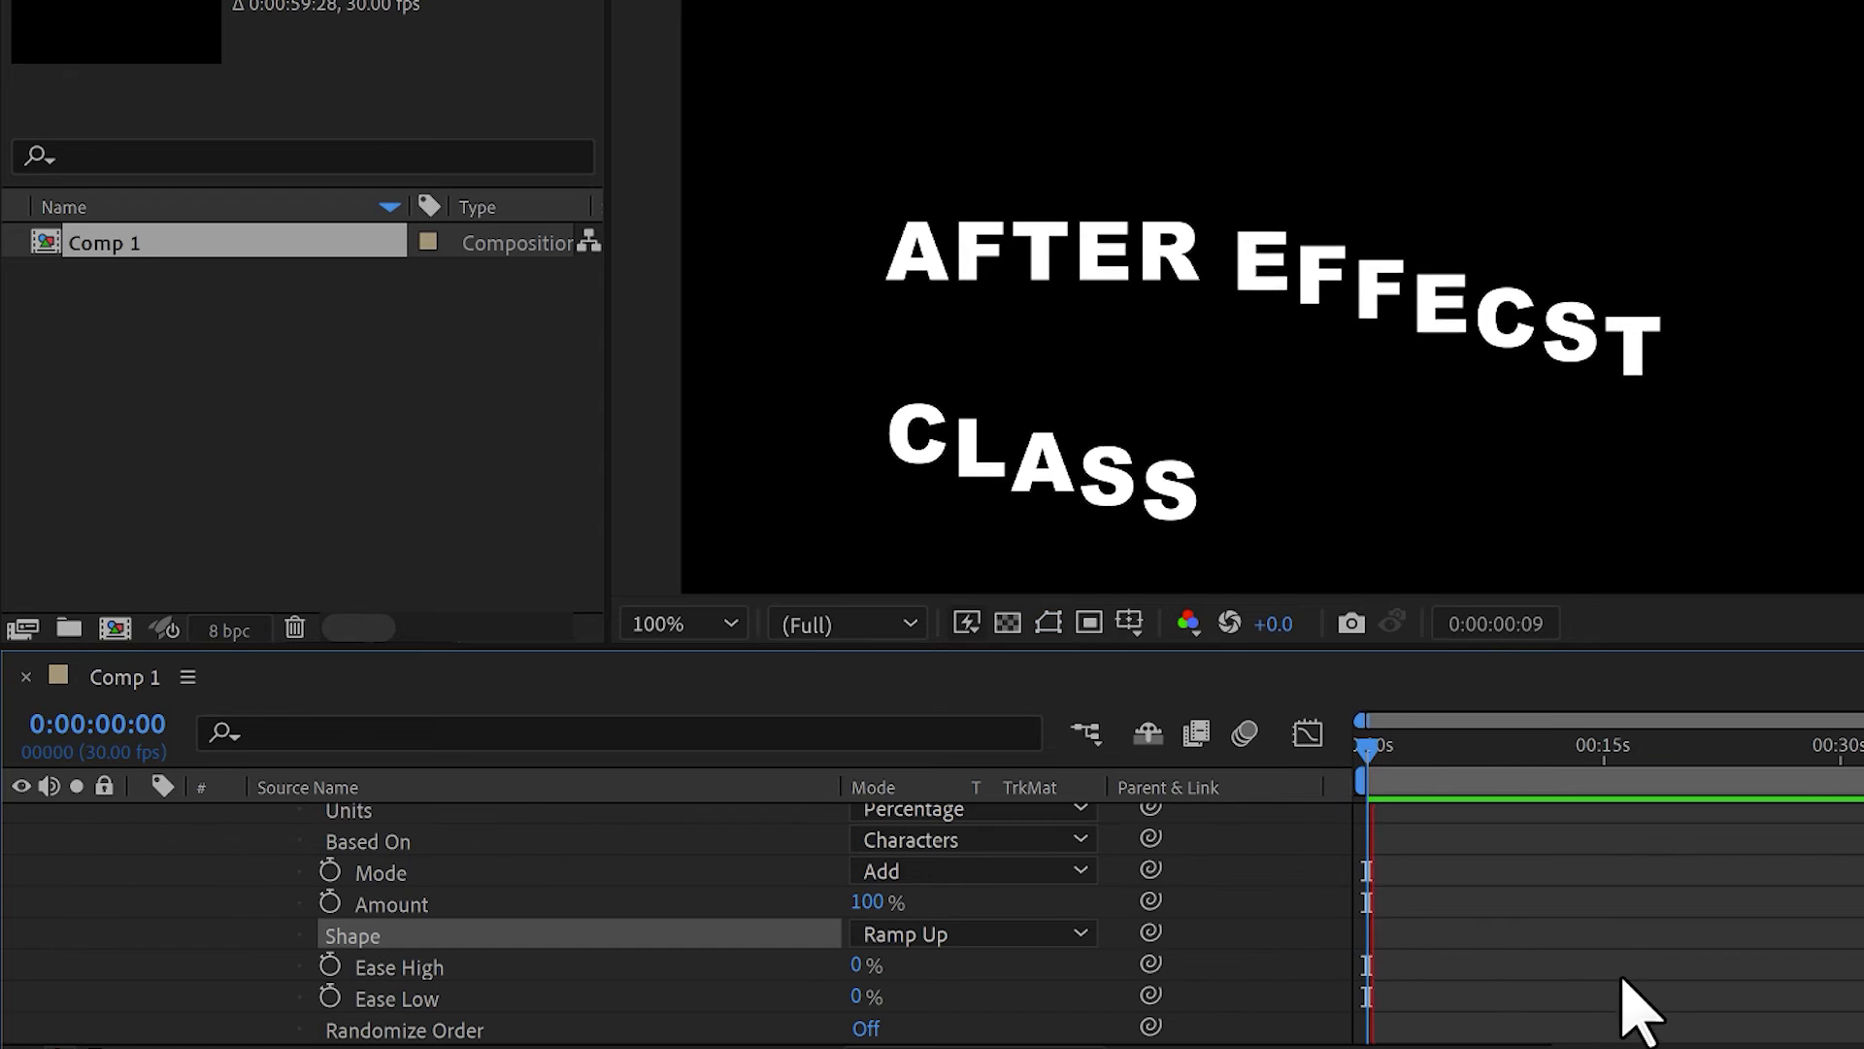
scroll(1554, 923, "down", 2)
left_click_drag(1446, 750, 1324, 772)
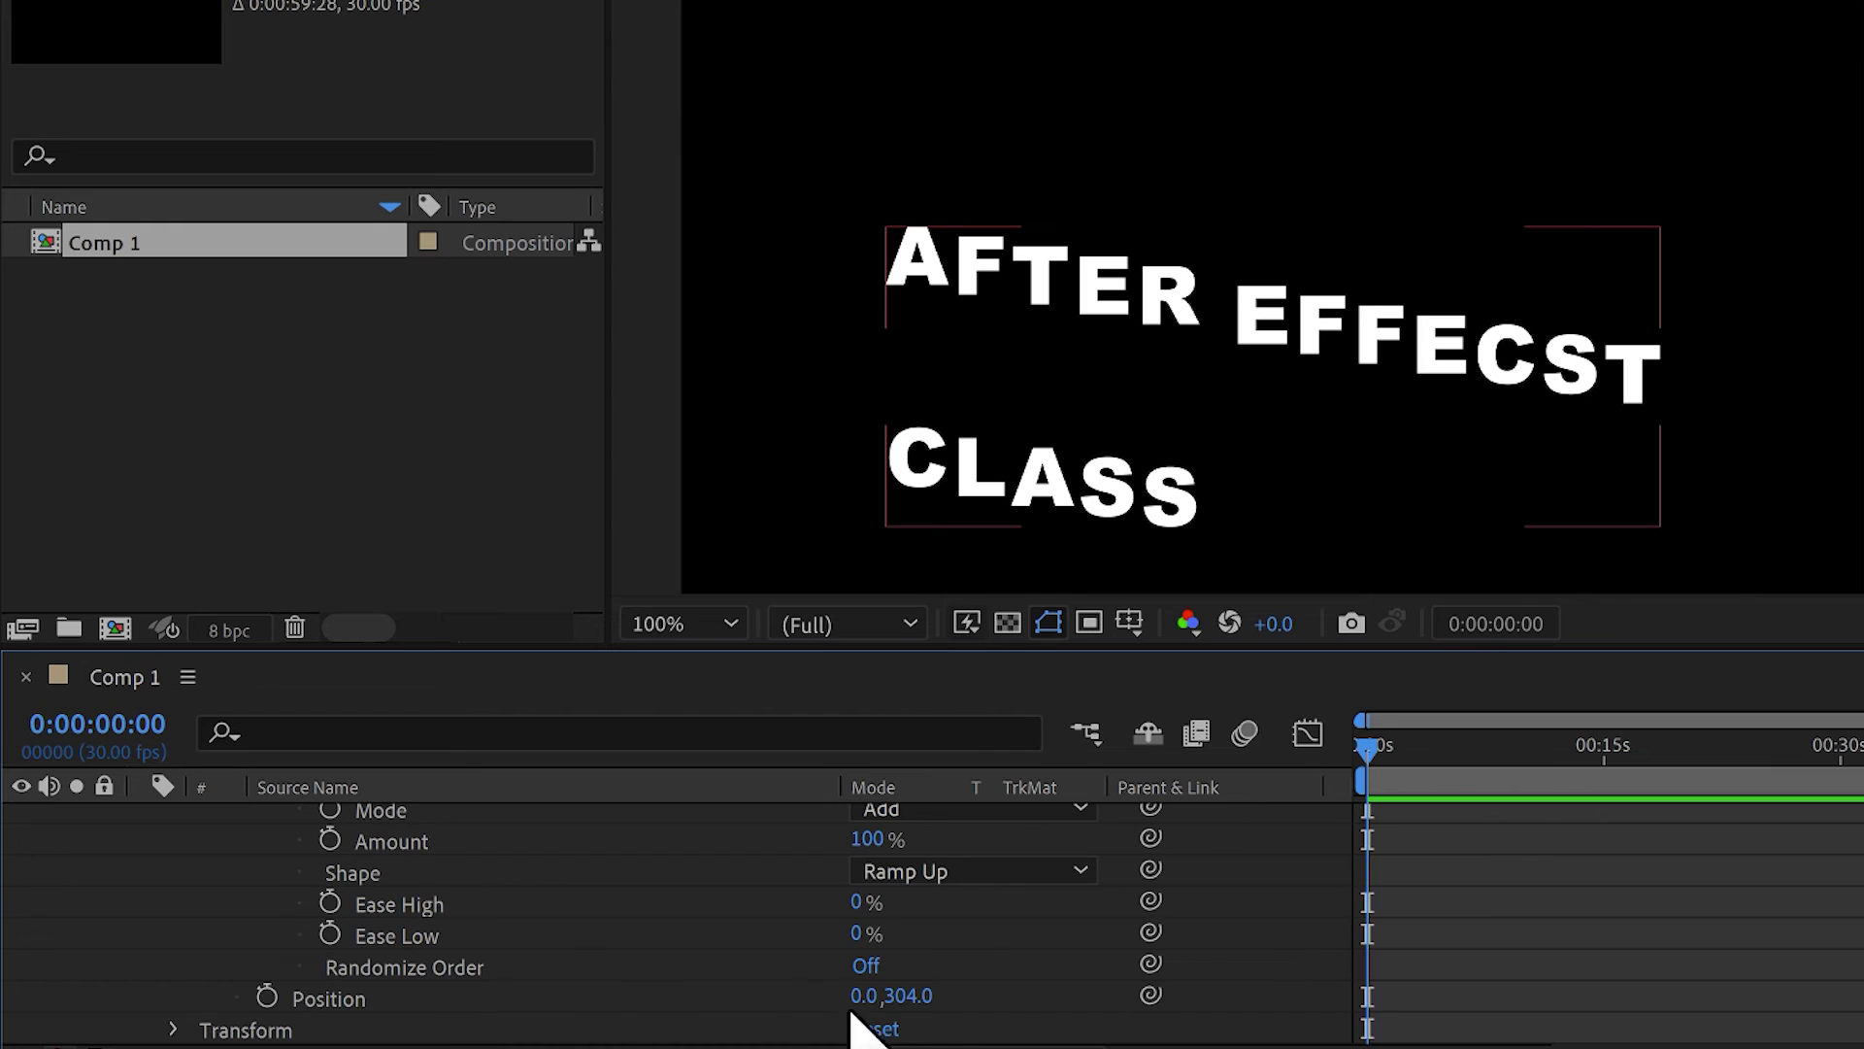
left_click(874, 967)
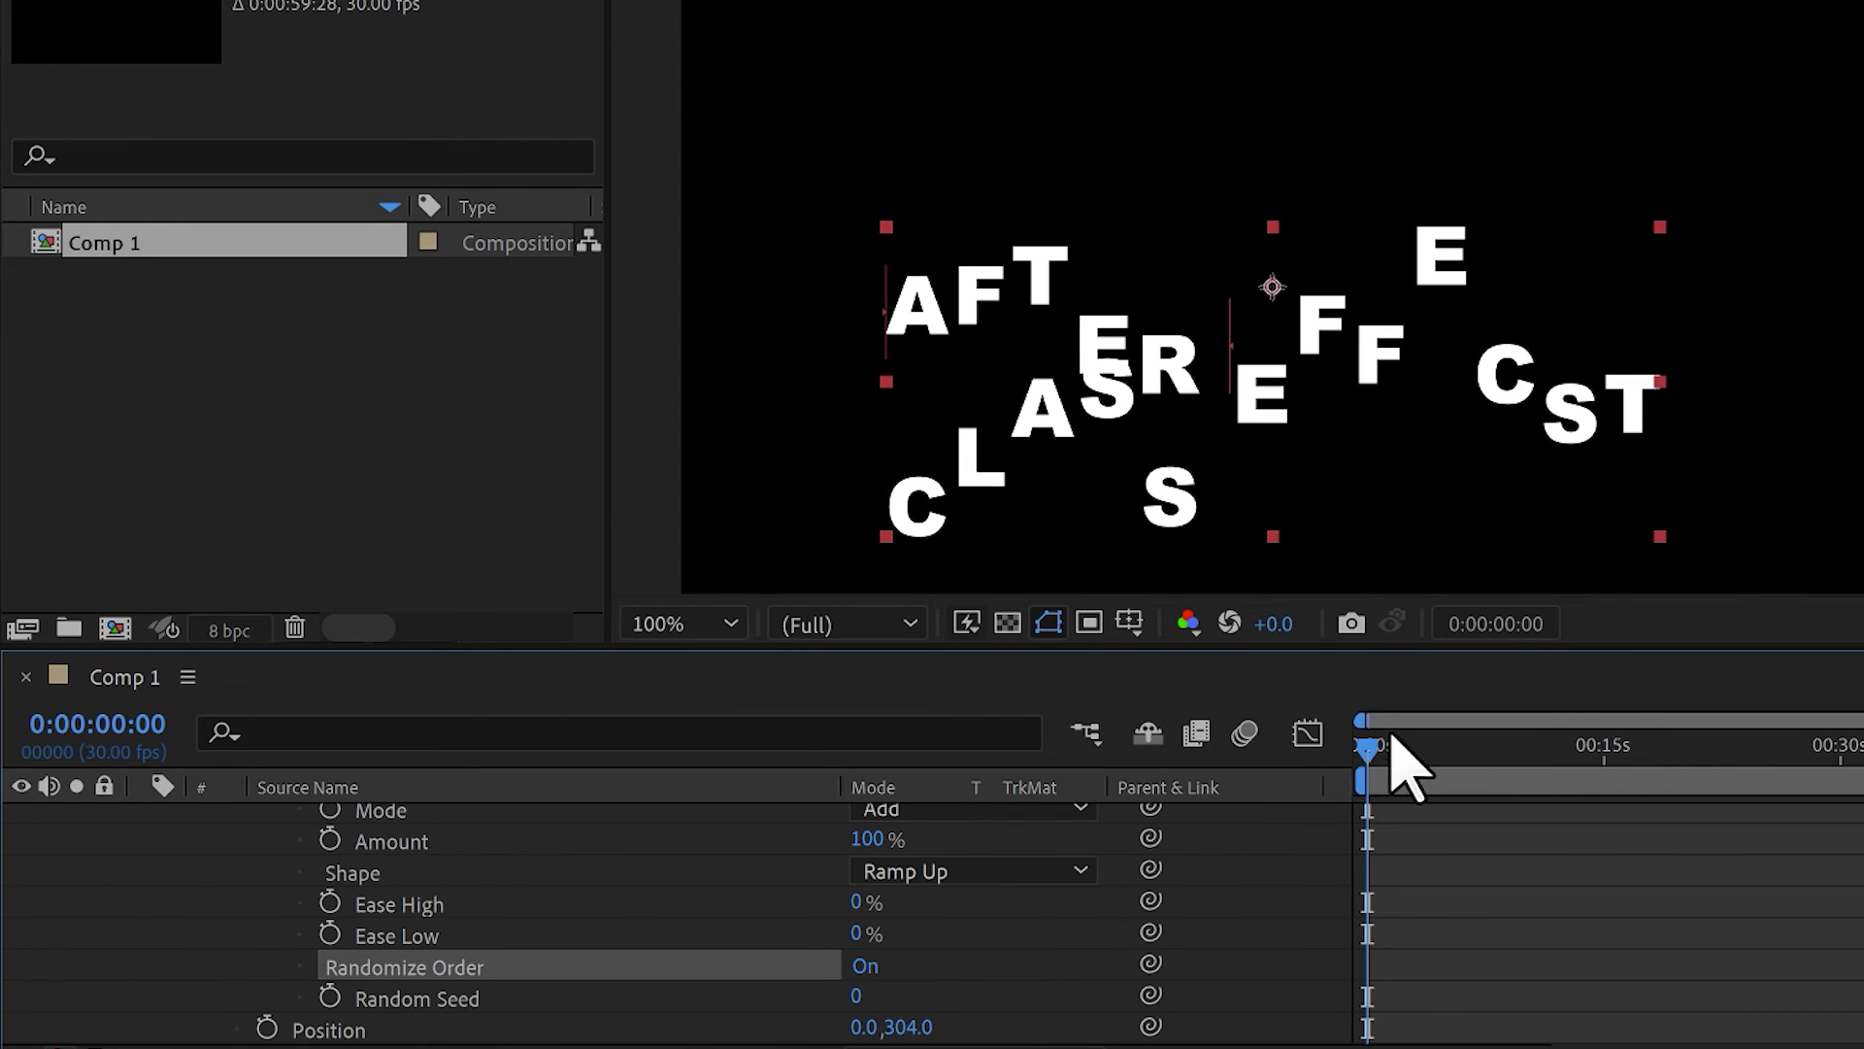
key("space")
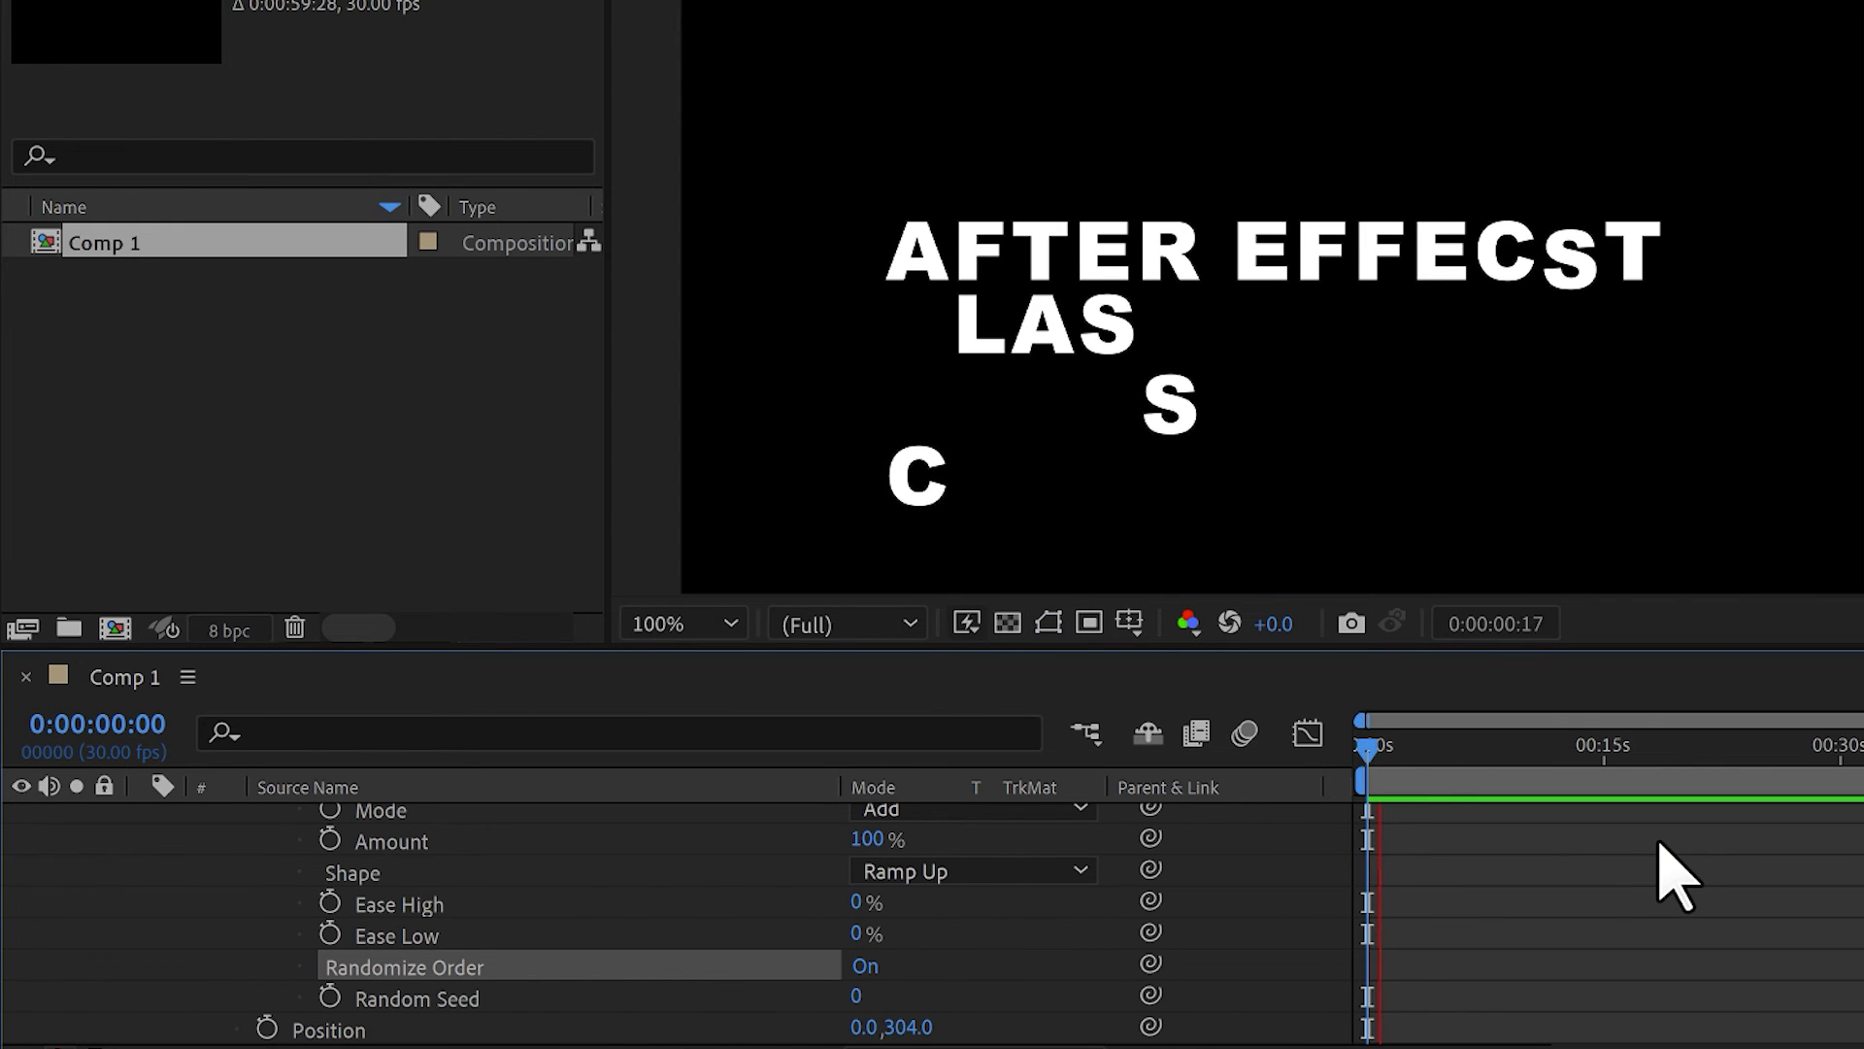
left_click(867, 966)
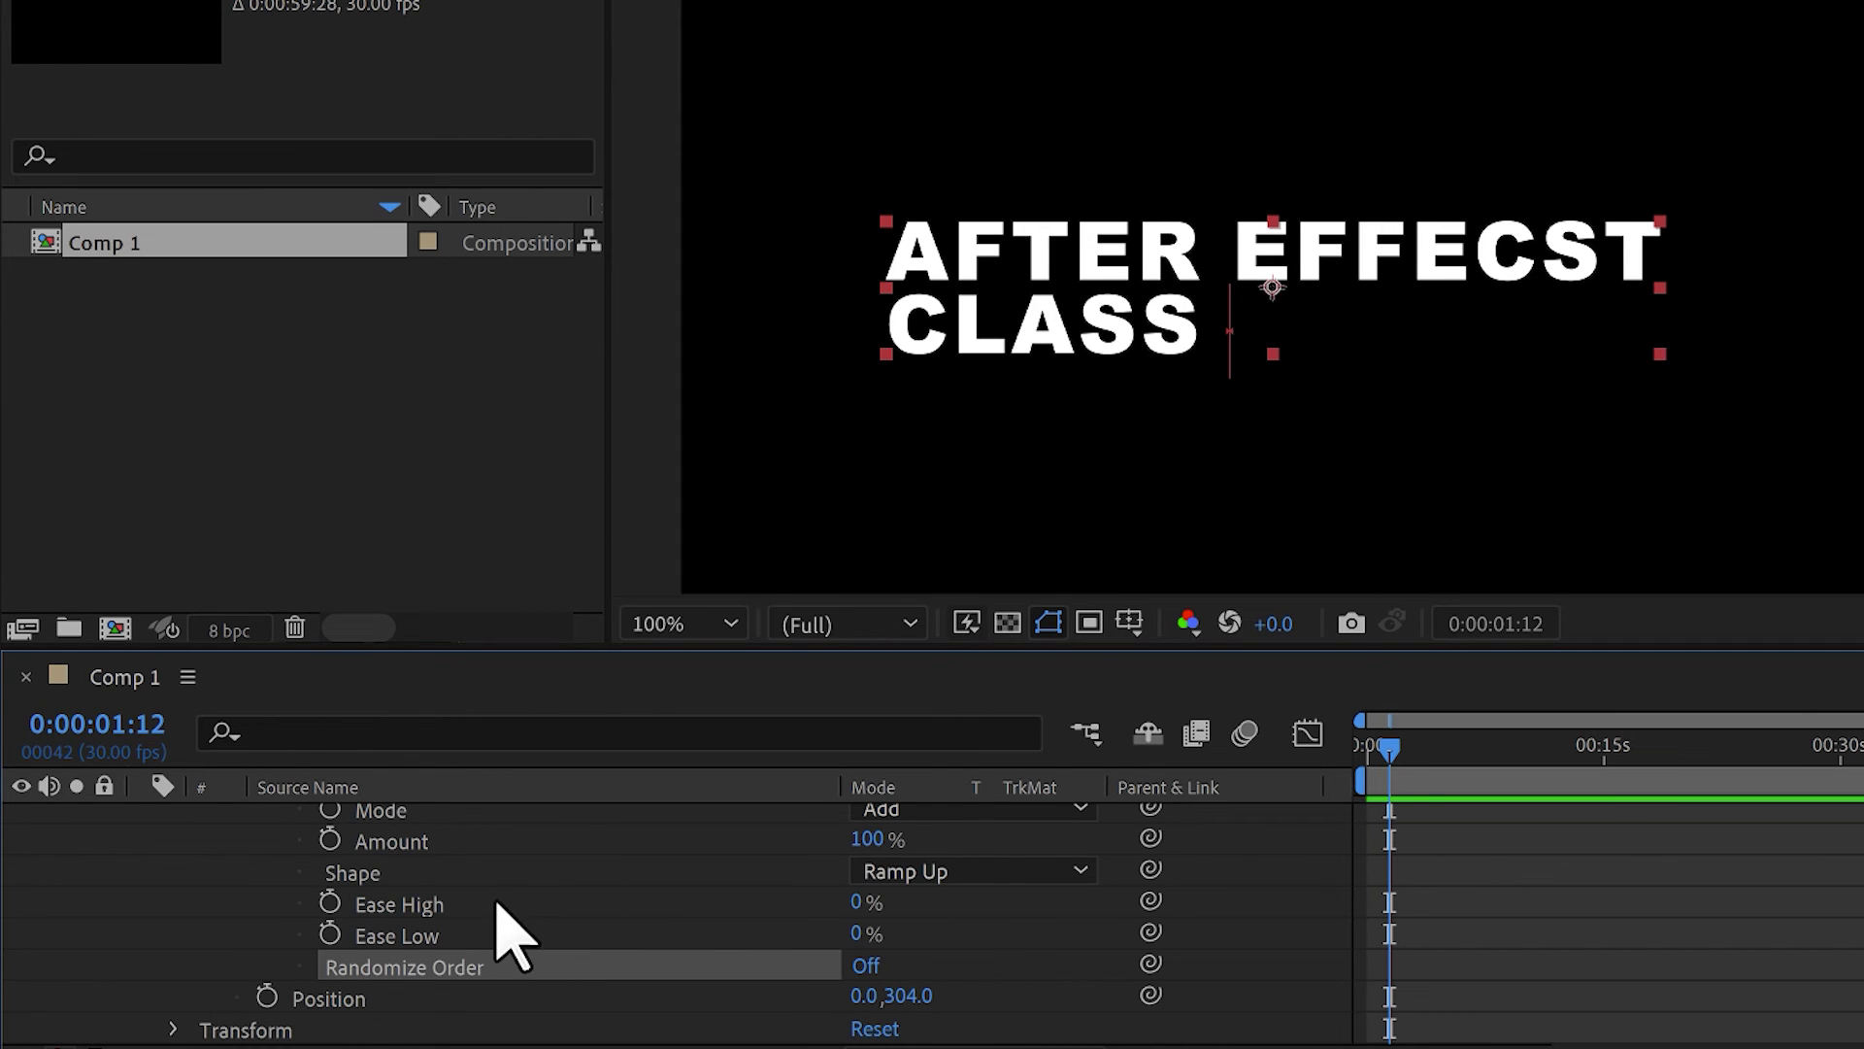
scroll(507, 937, "up", 6)
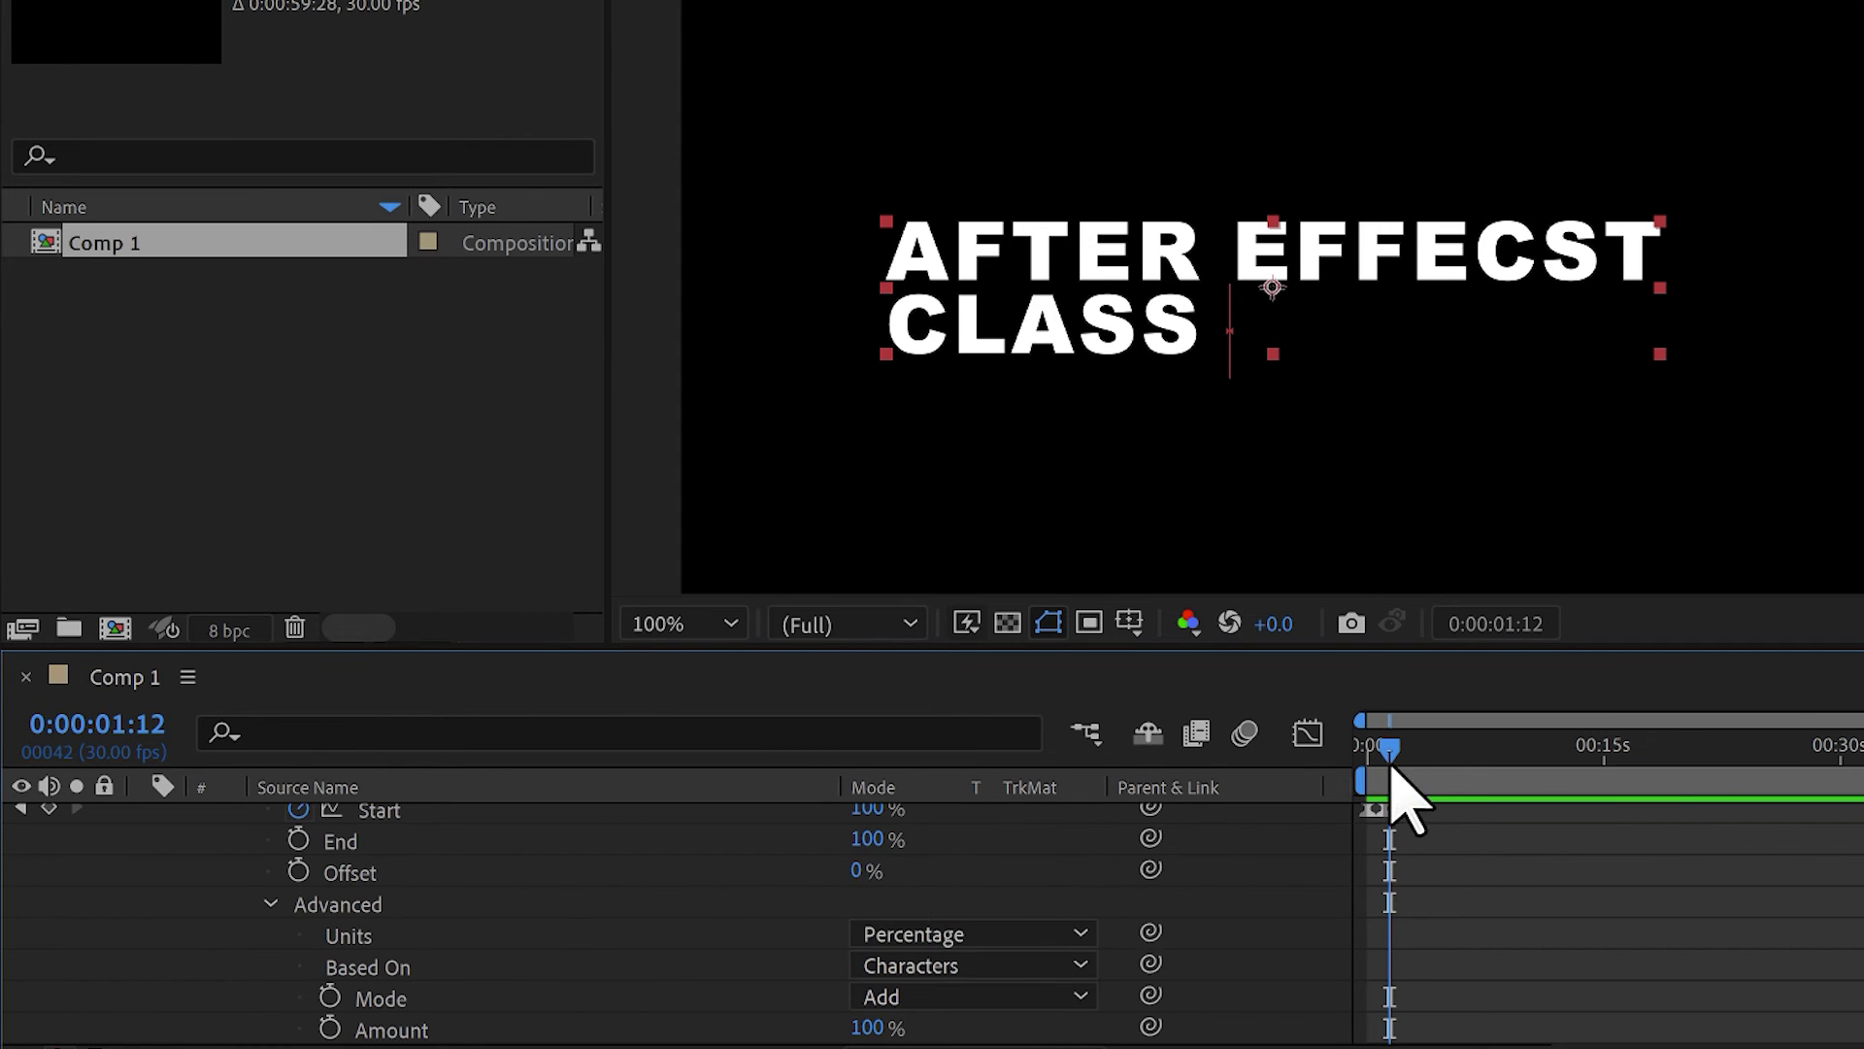
left_click_drag(1391, 750, 1331, 790)
key("space")
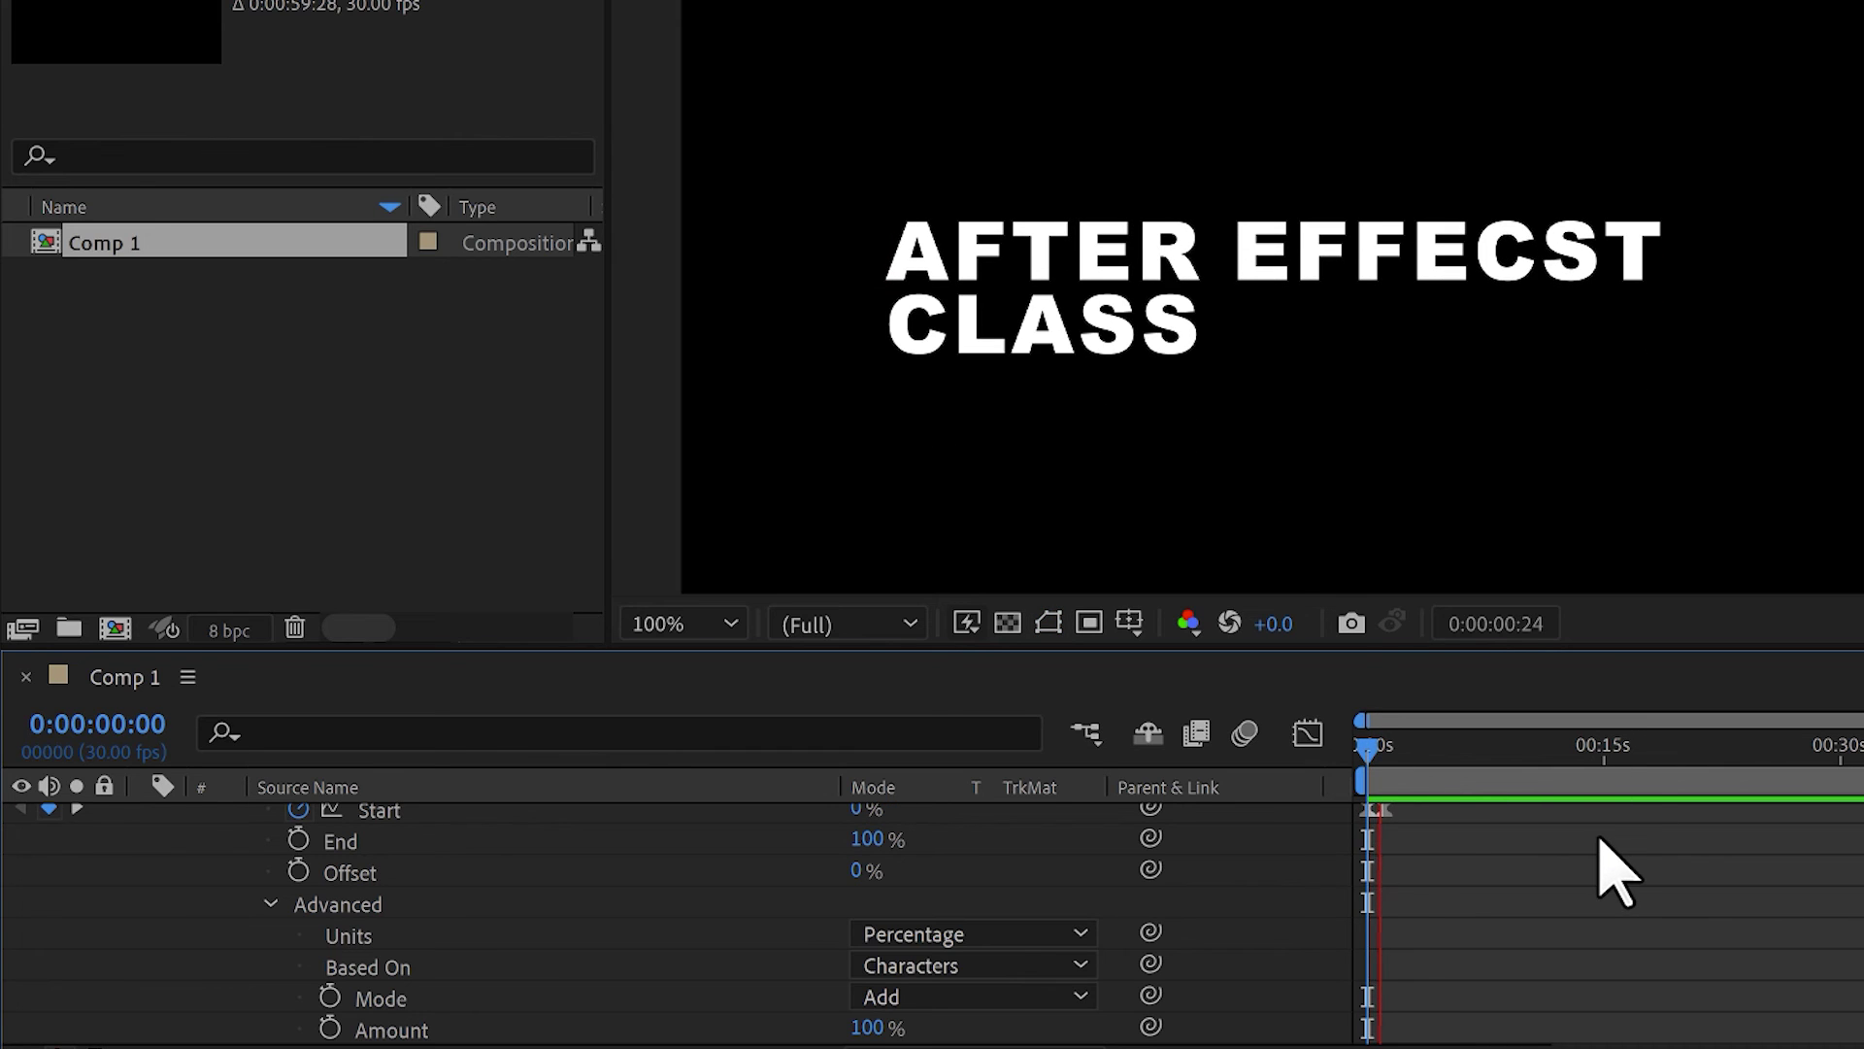
key("space")
left_click(271, 847)
scroll(287, 923, "up", 7)
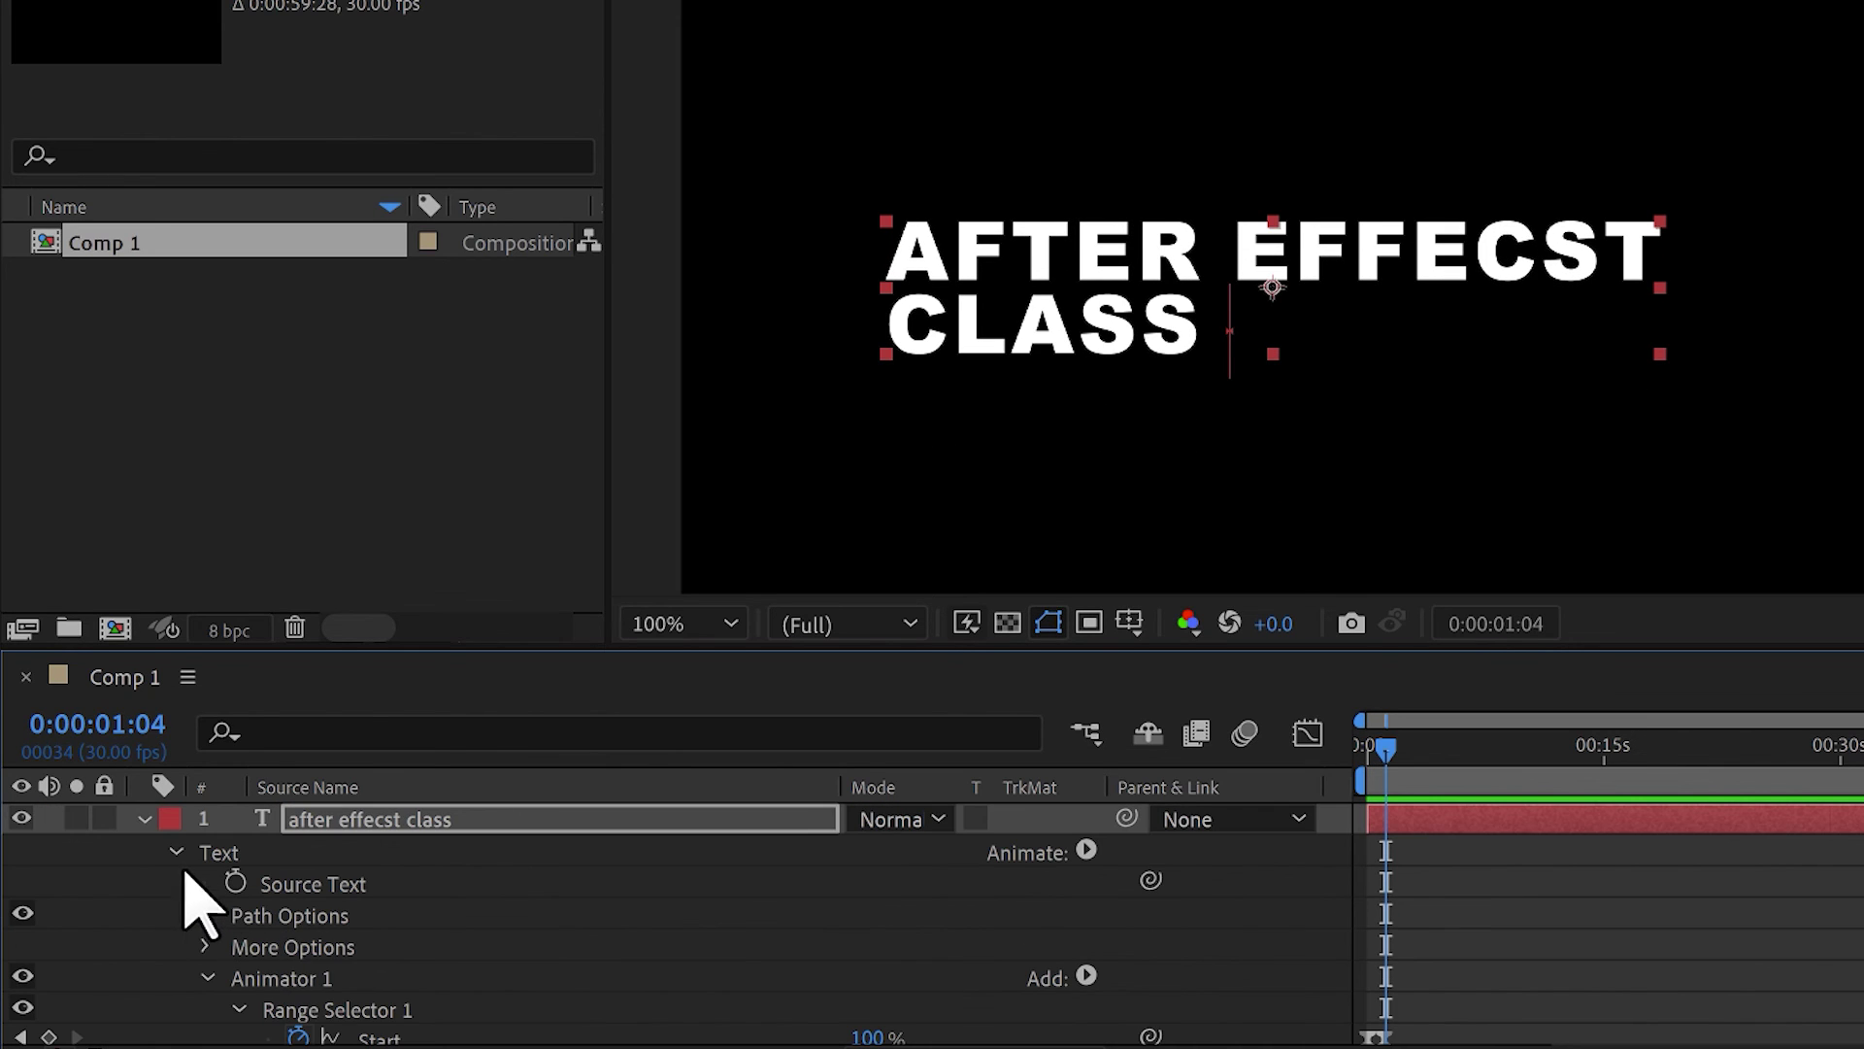
left_click(207, 978)
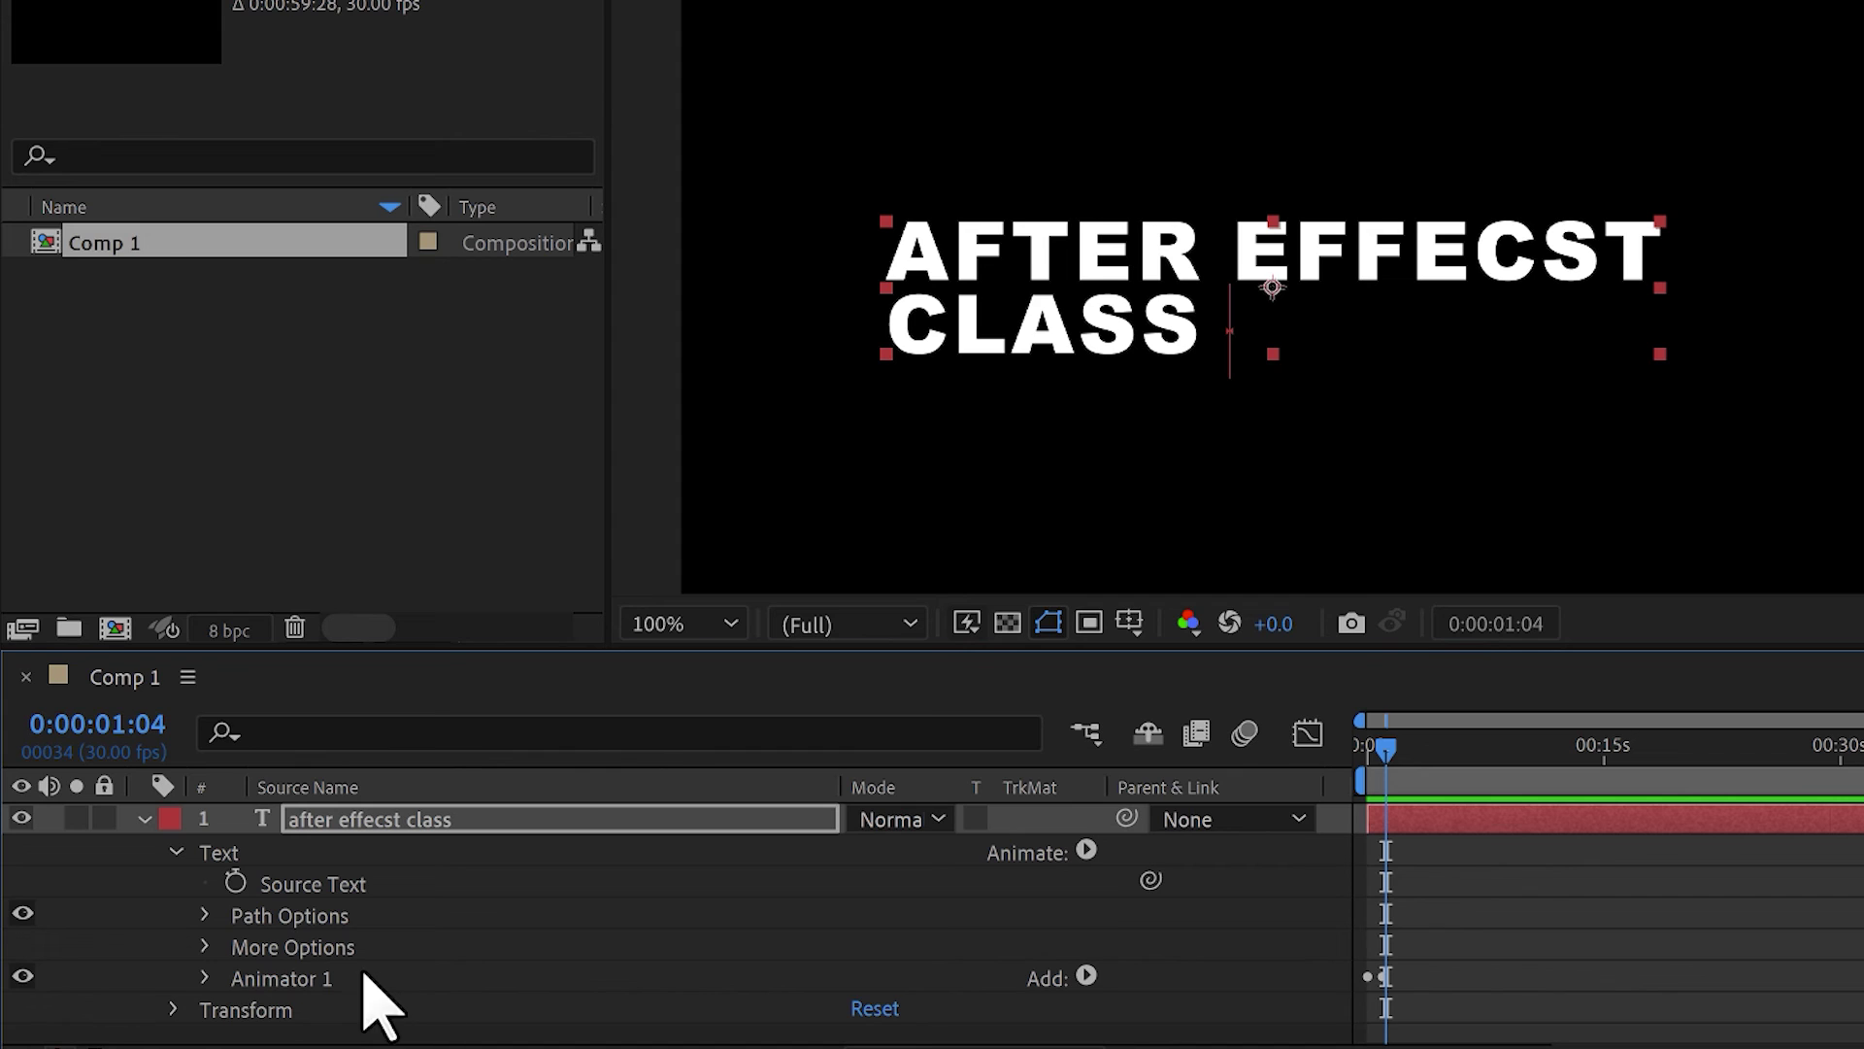
left_click(207, 978)
scroll(359, 1000, "down", 8)
left_click(361, 1002)
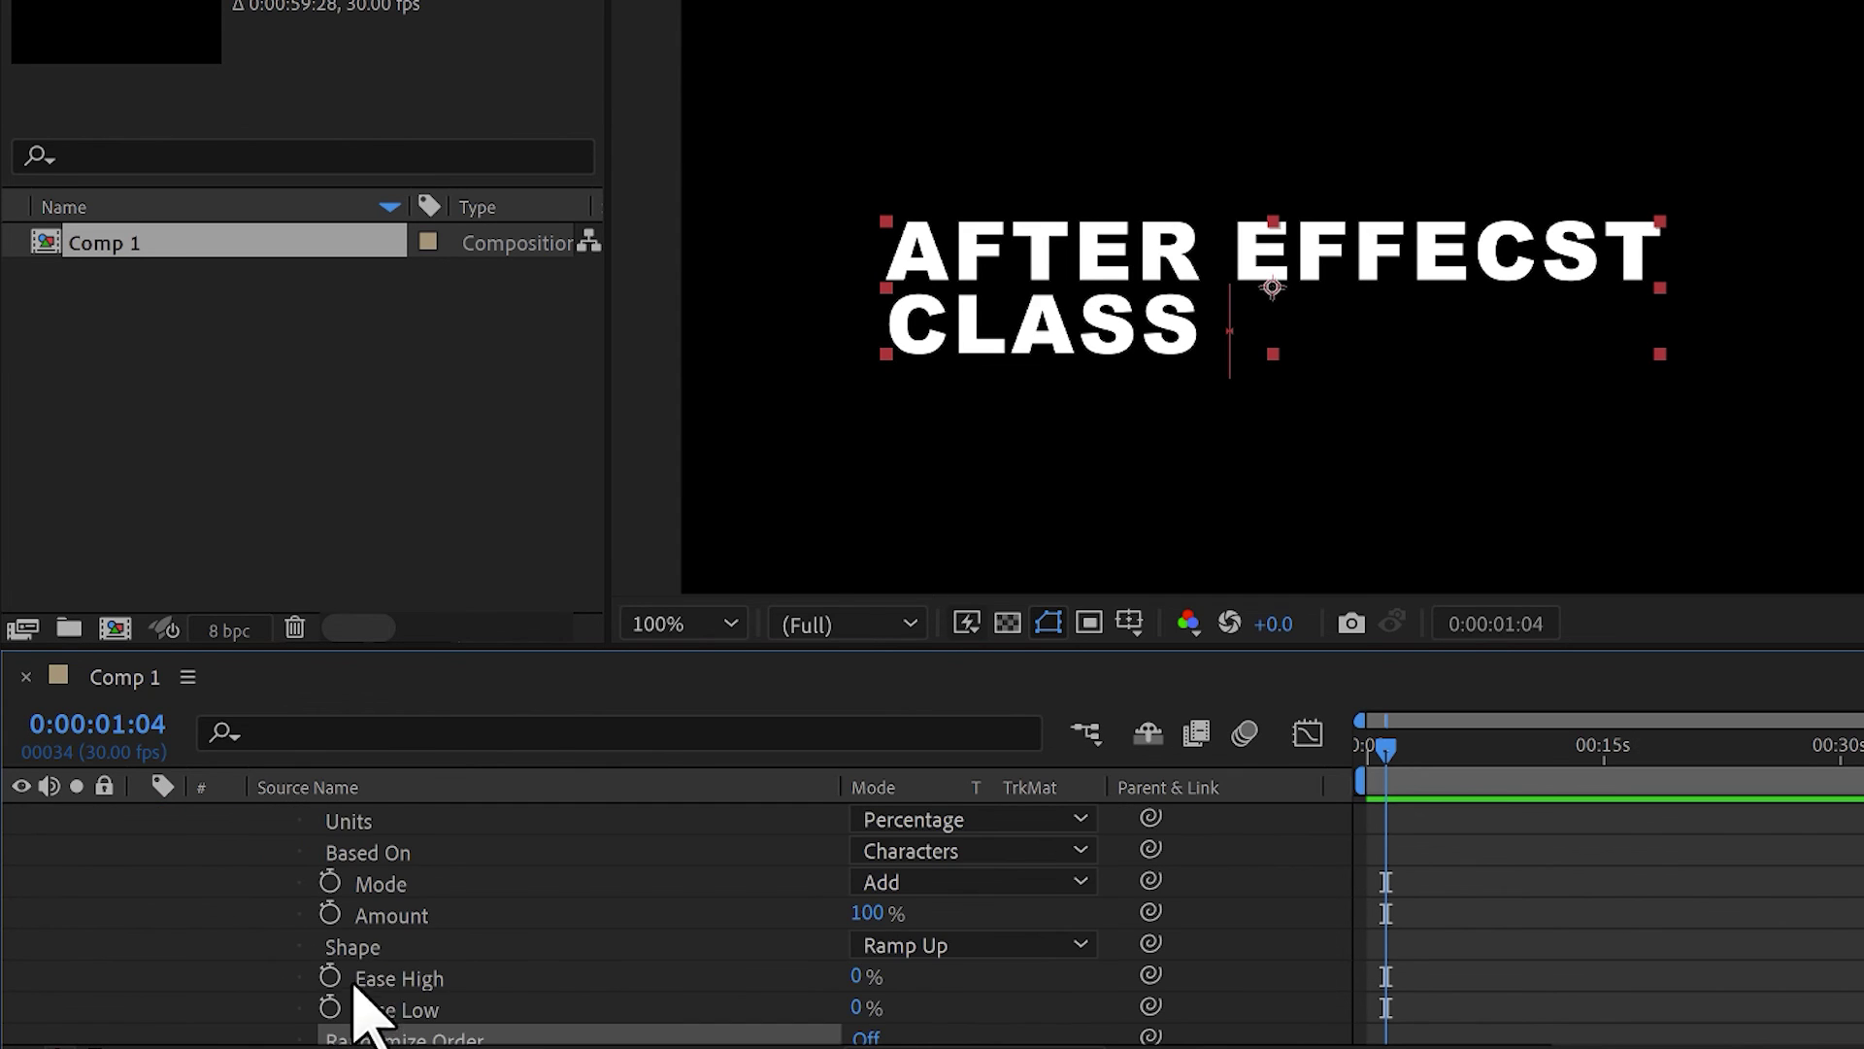
scroll(365, 976, "down", 2)
scroll(466, 1005, "up", 3)
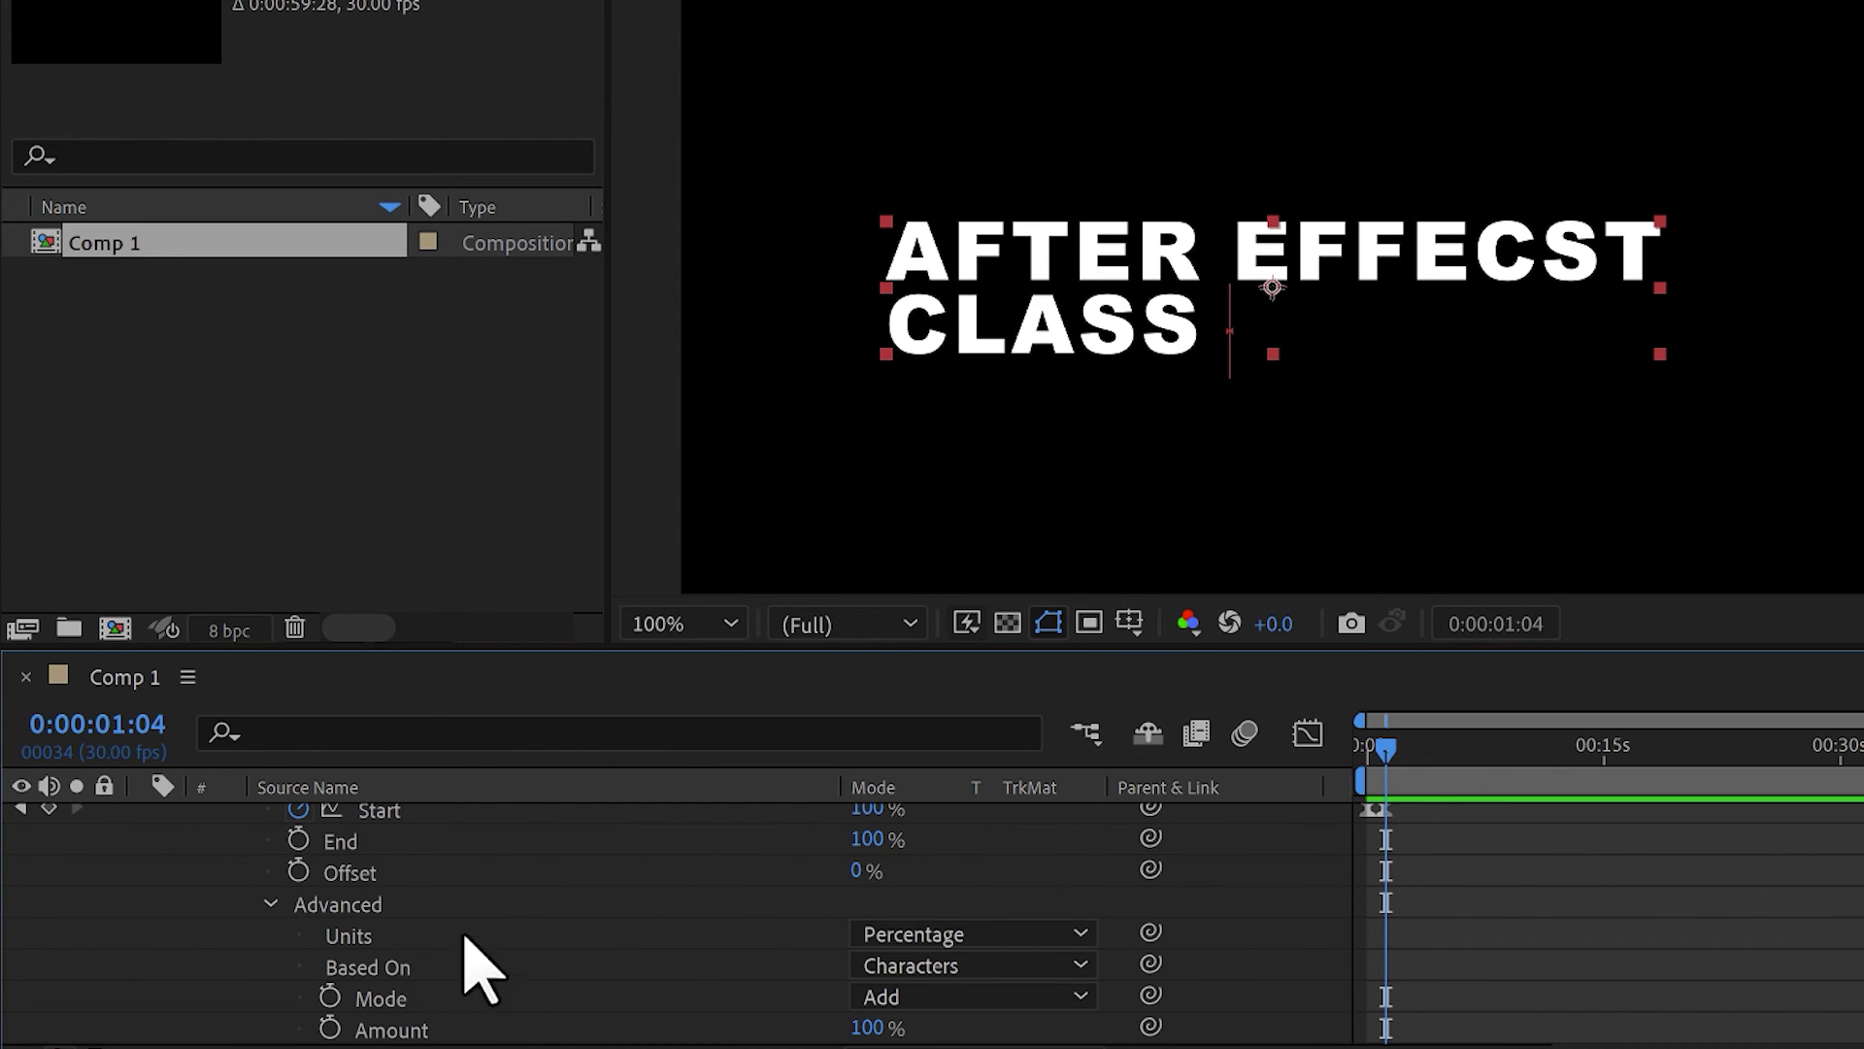
scroll(515, 972, "up", 2)
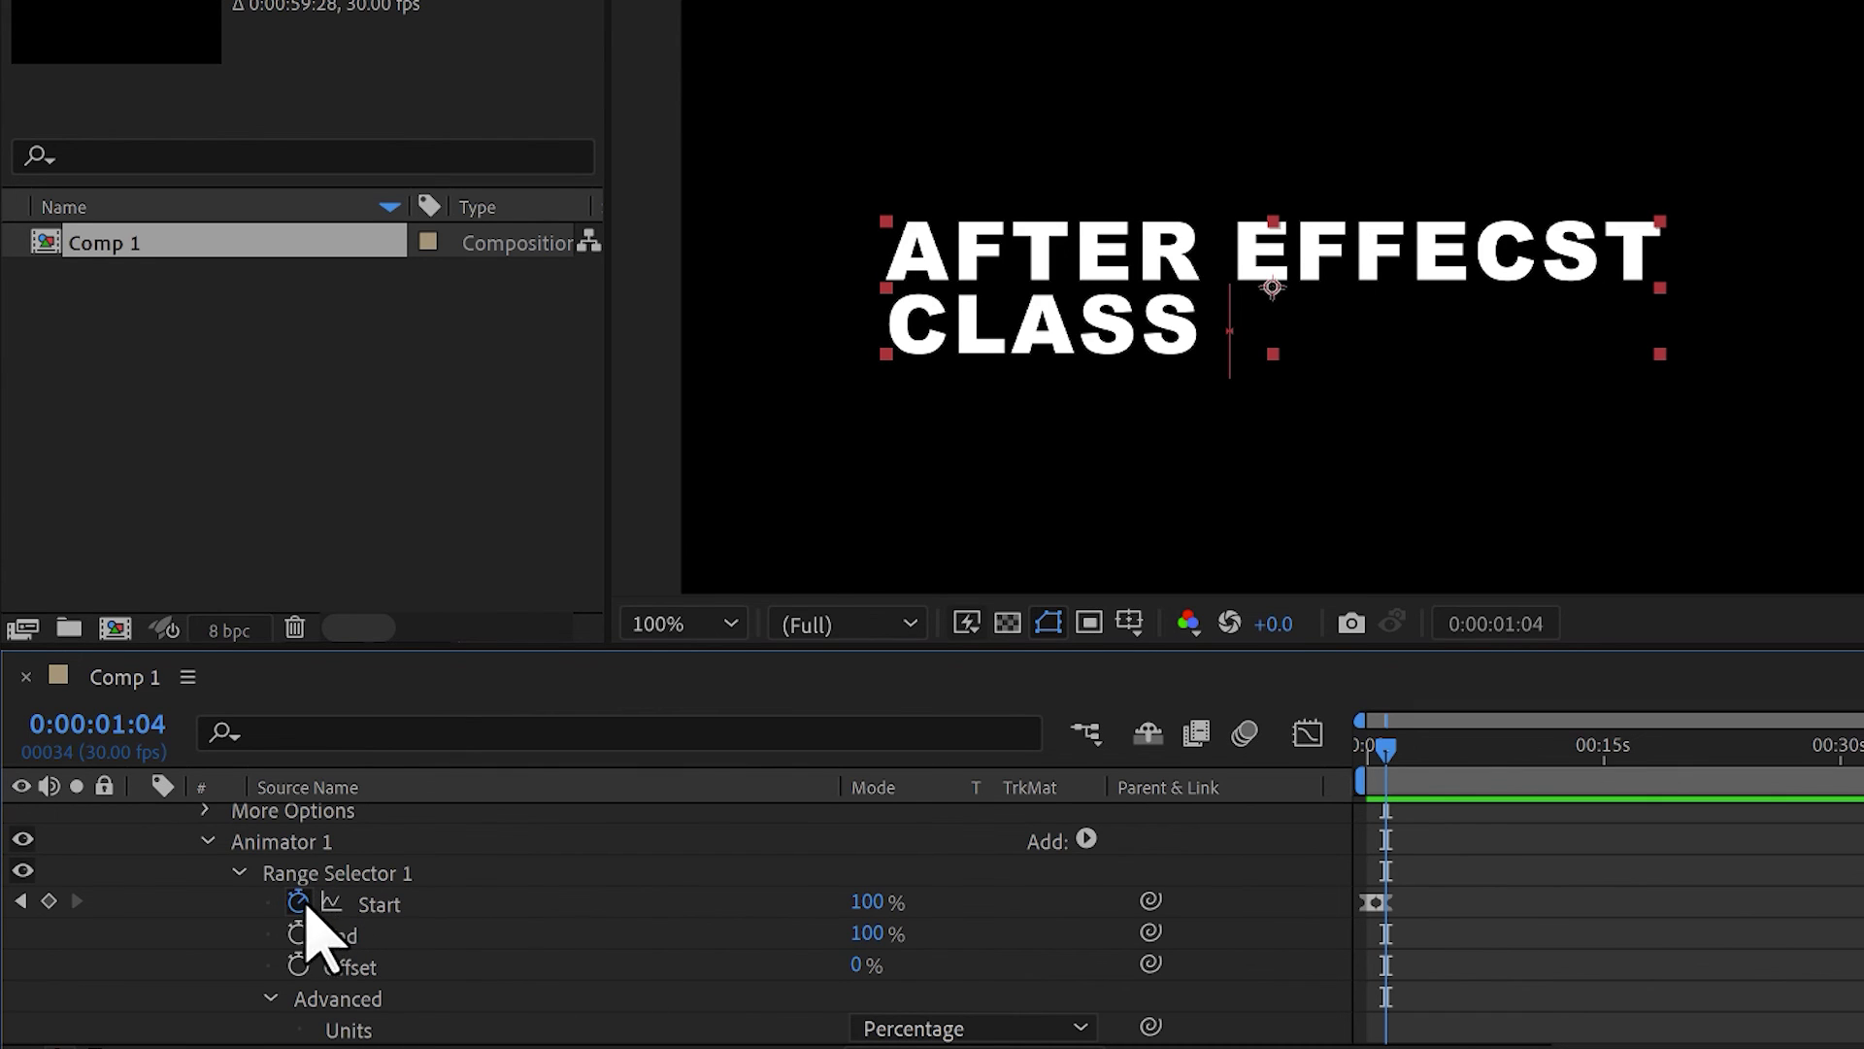
scroll(695, 992, "down", 2)
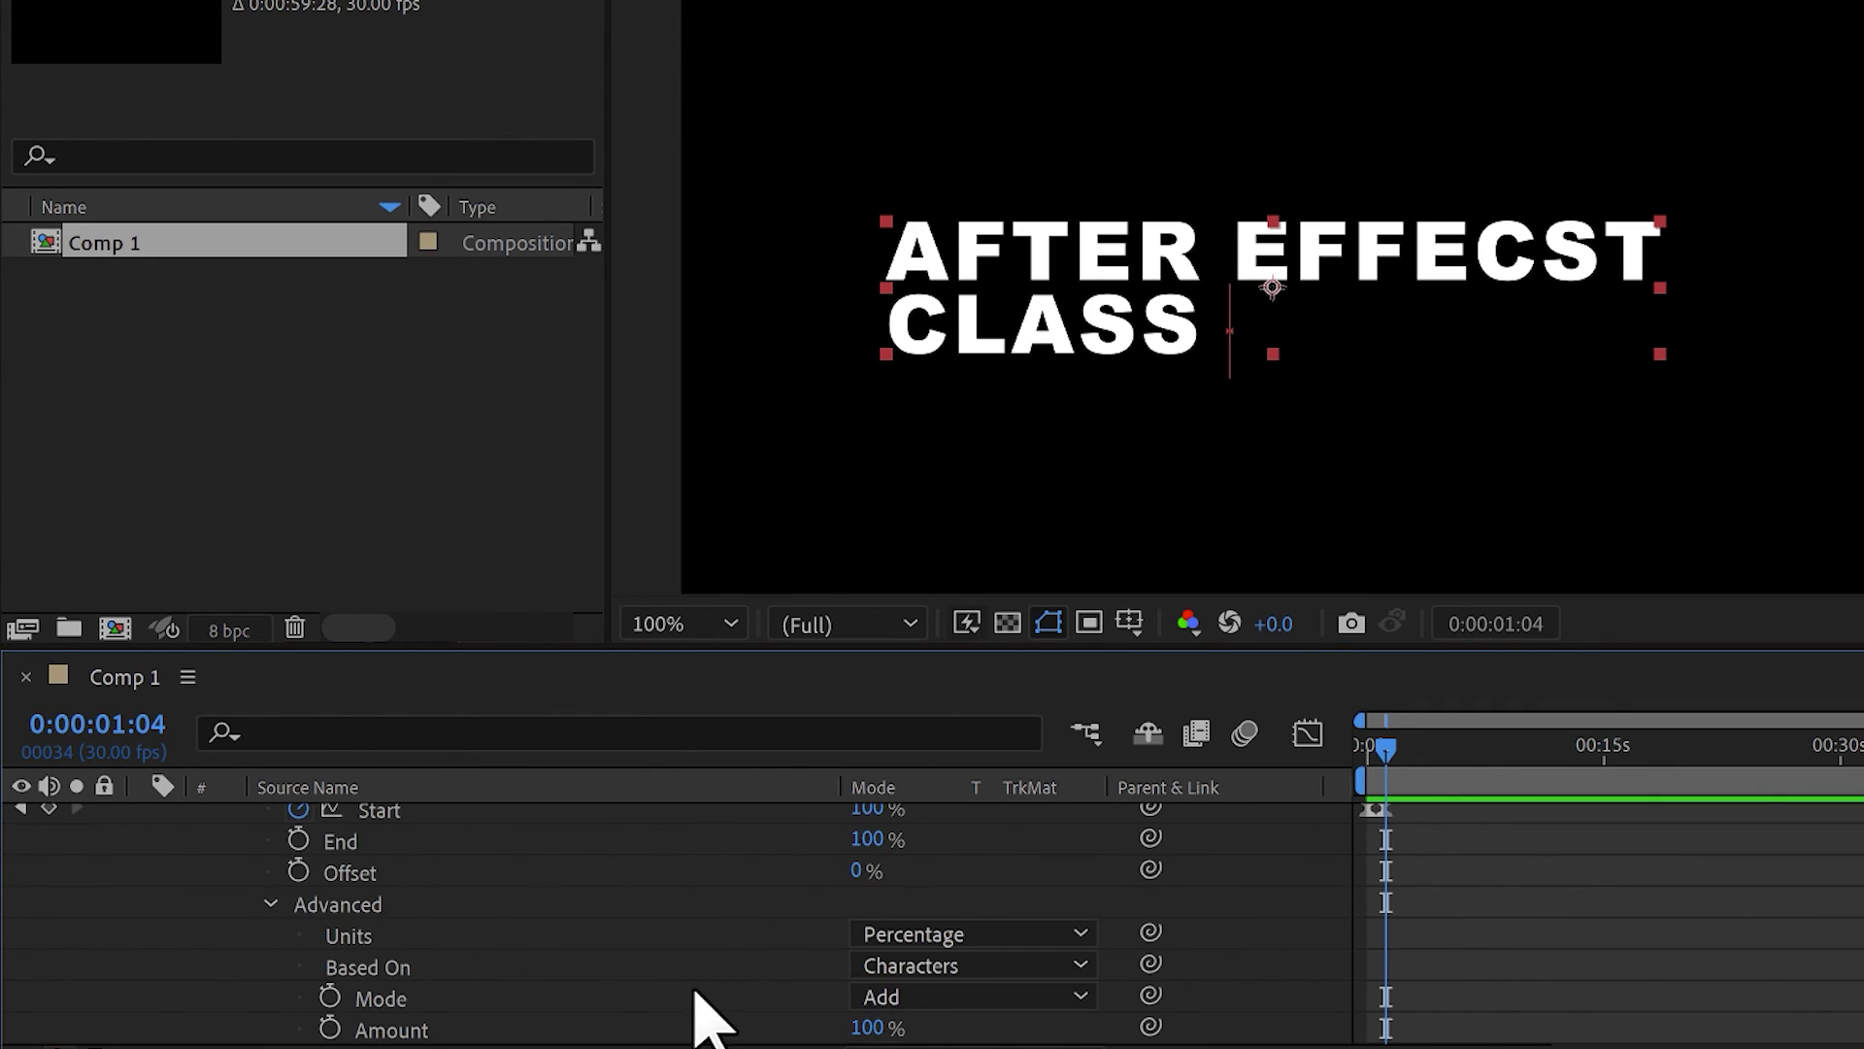
scroll(448, 956, "up", 4)
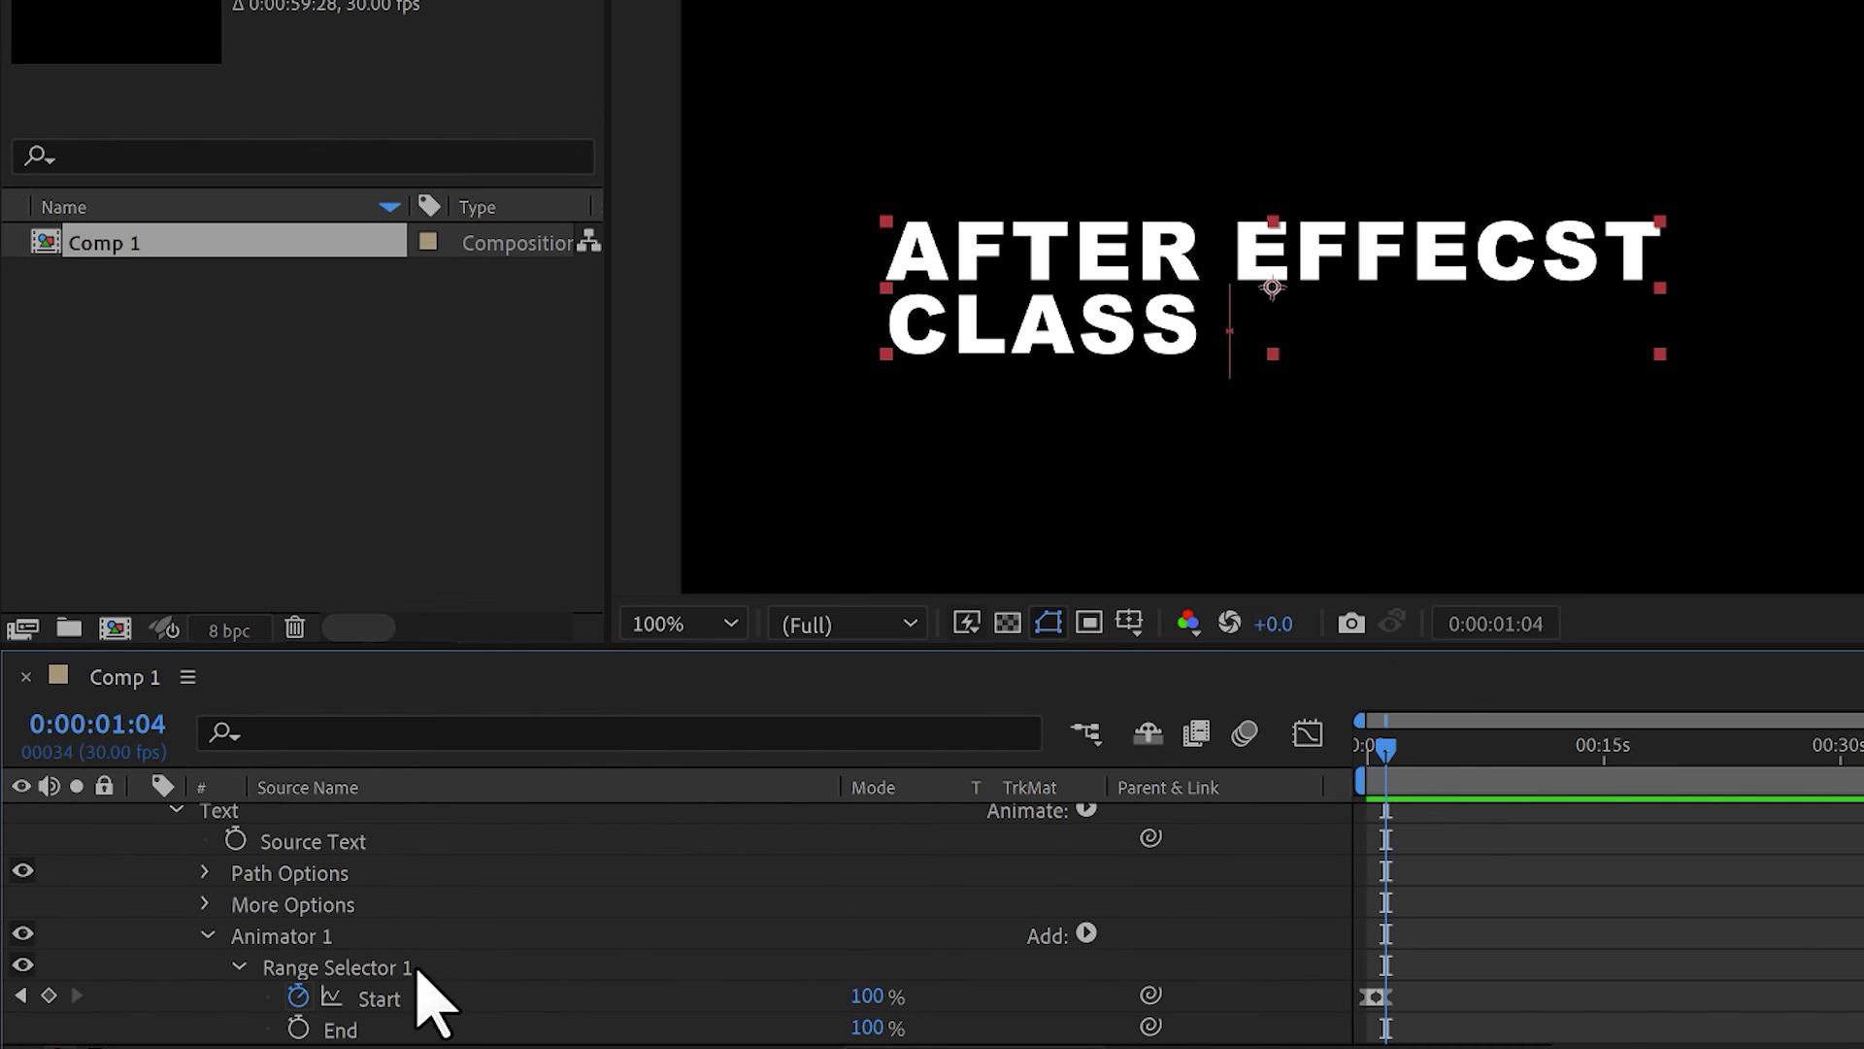
Step: Add an Opacity property to Animator 1 and set it to 0%
left_click(1089, 934)
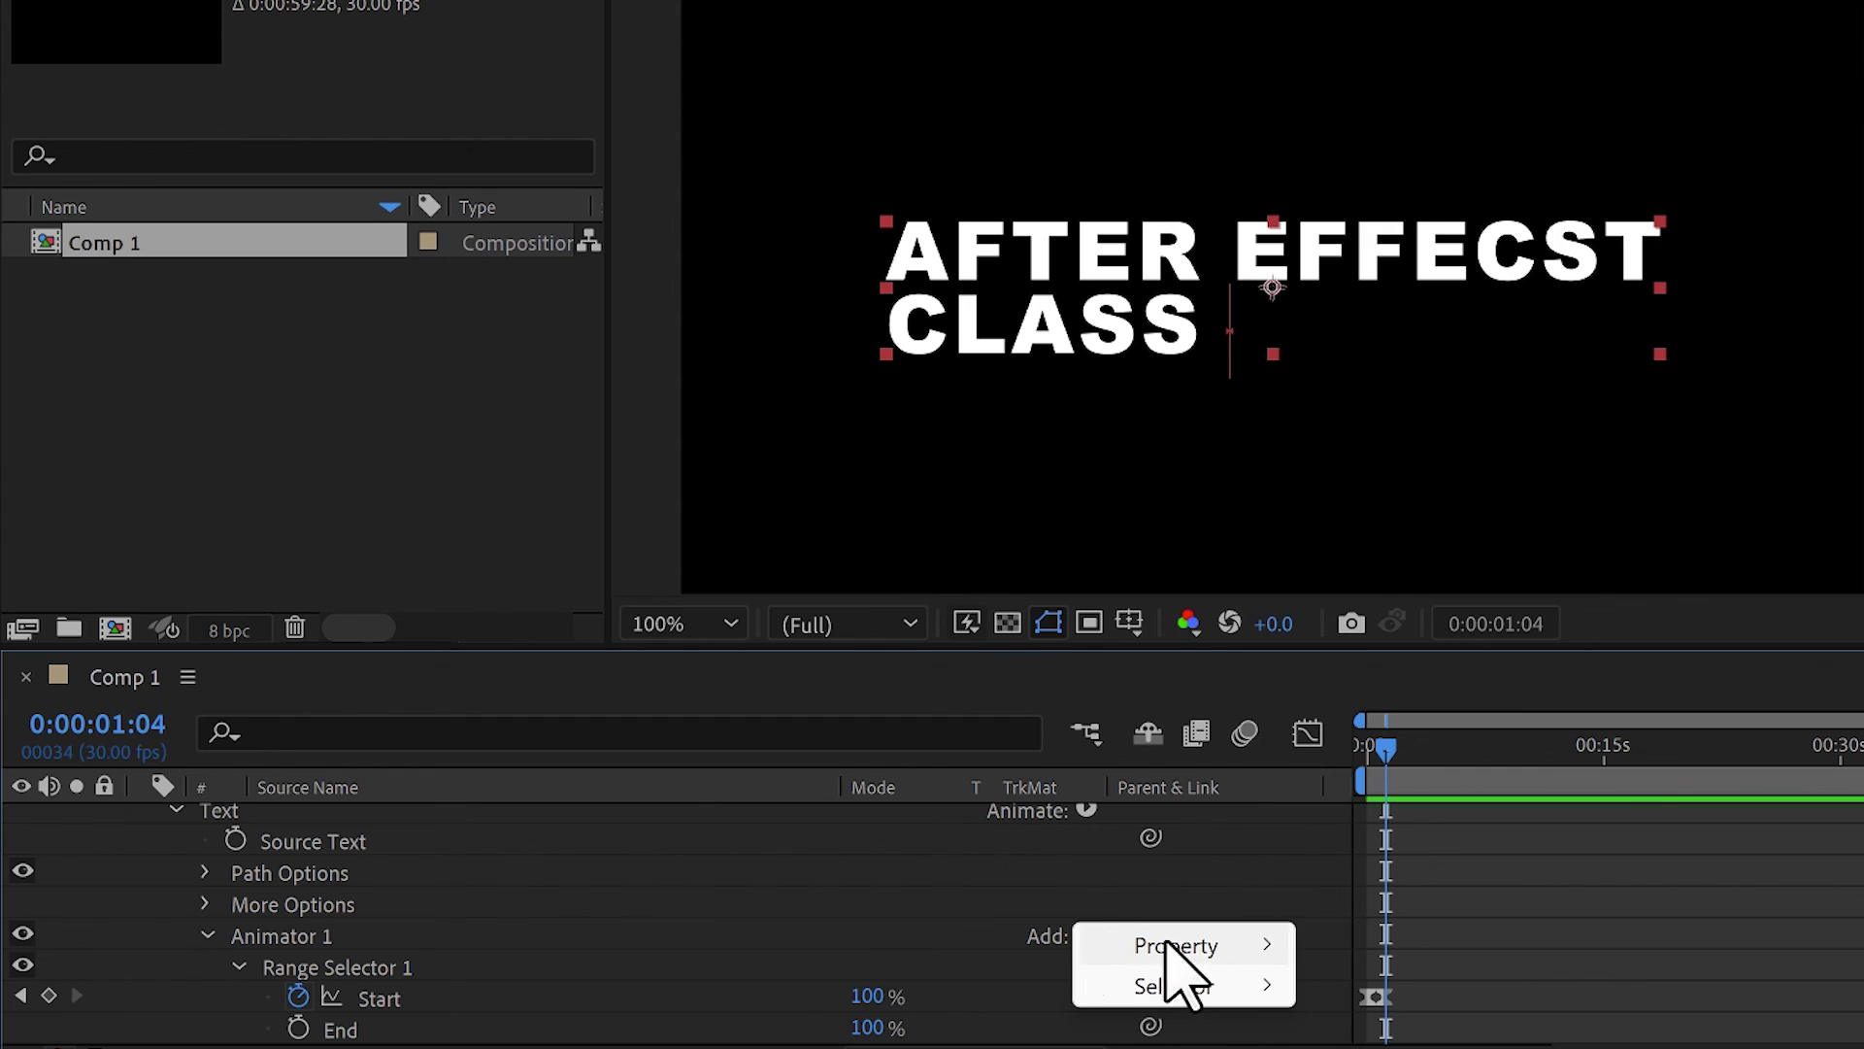
mouse_move(1213, 956)
left_click(1398, 497)
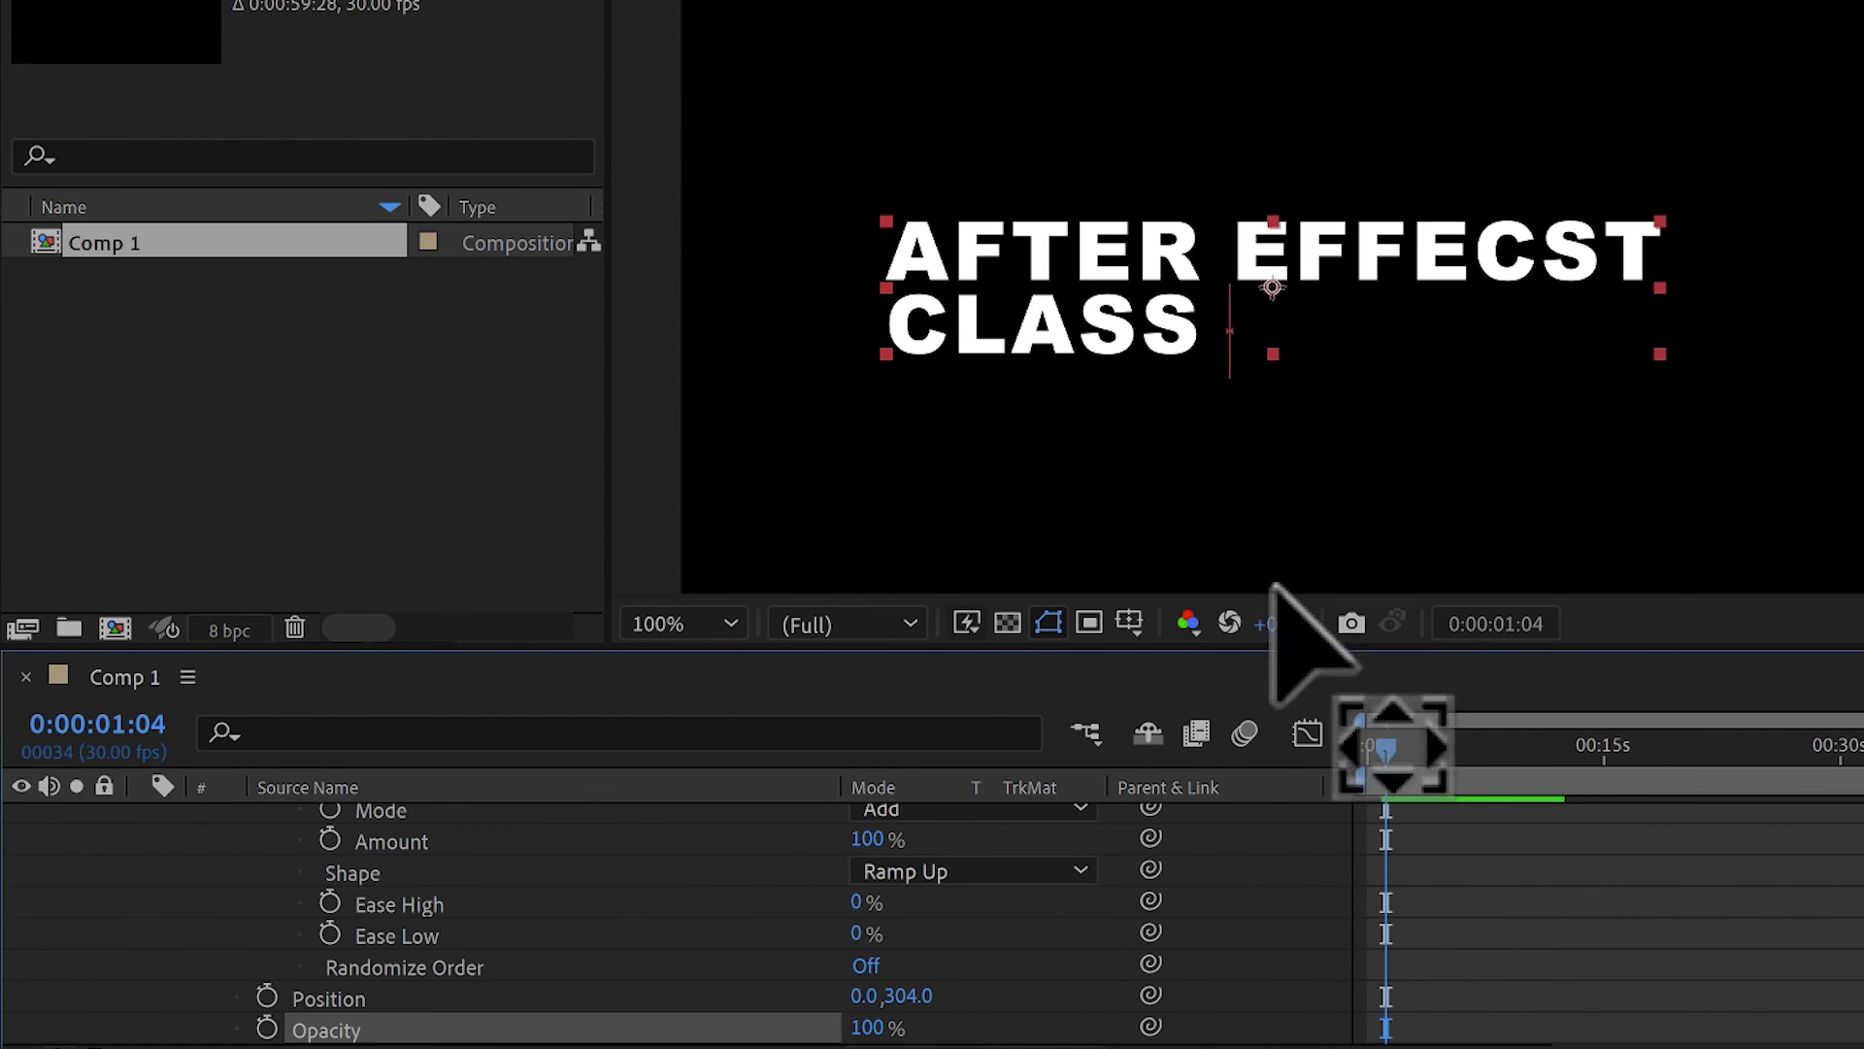
scroll(508, 987, "down", 1)
left_click_drag(879, 995, 427, 1000)
key("Home")
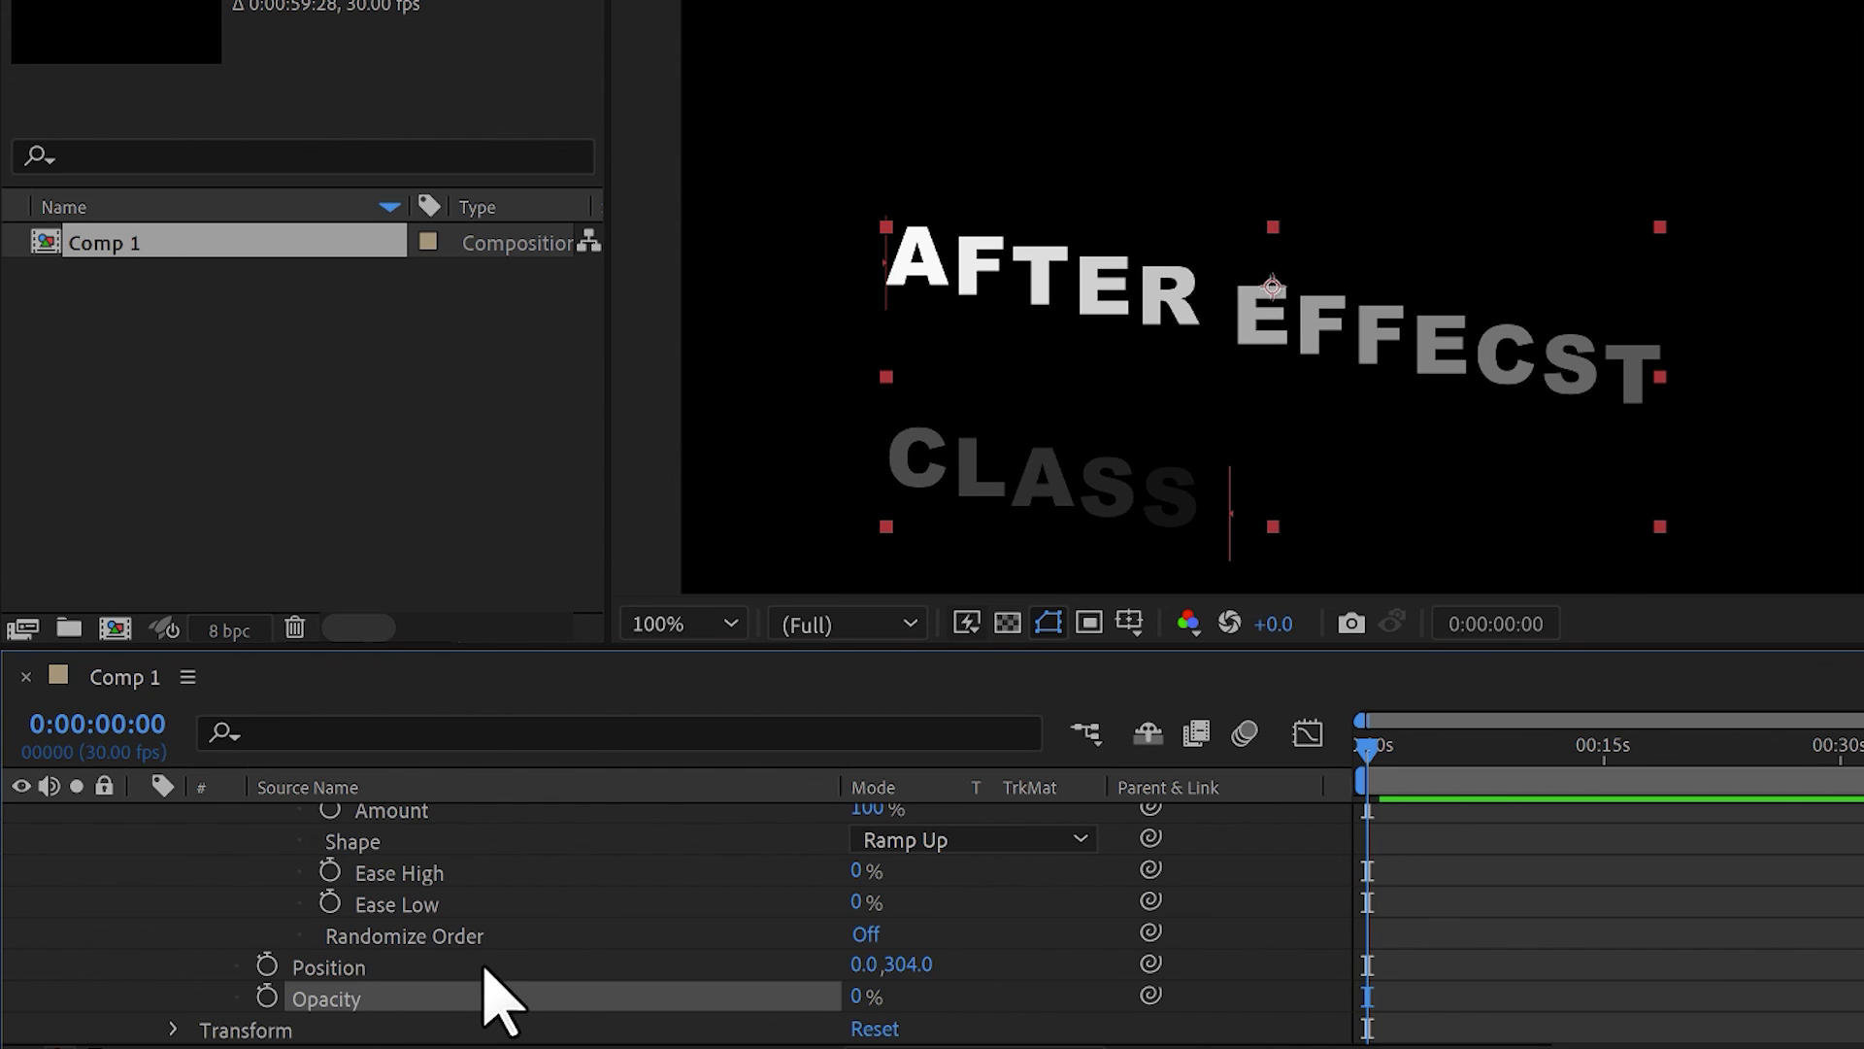
scroll(500, 1000, "up", 2)
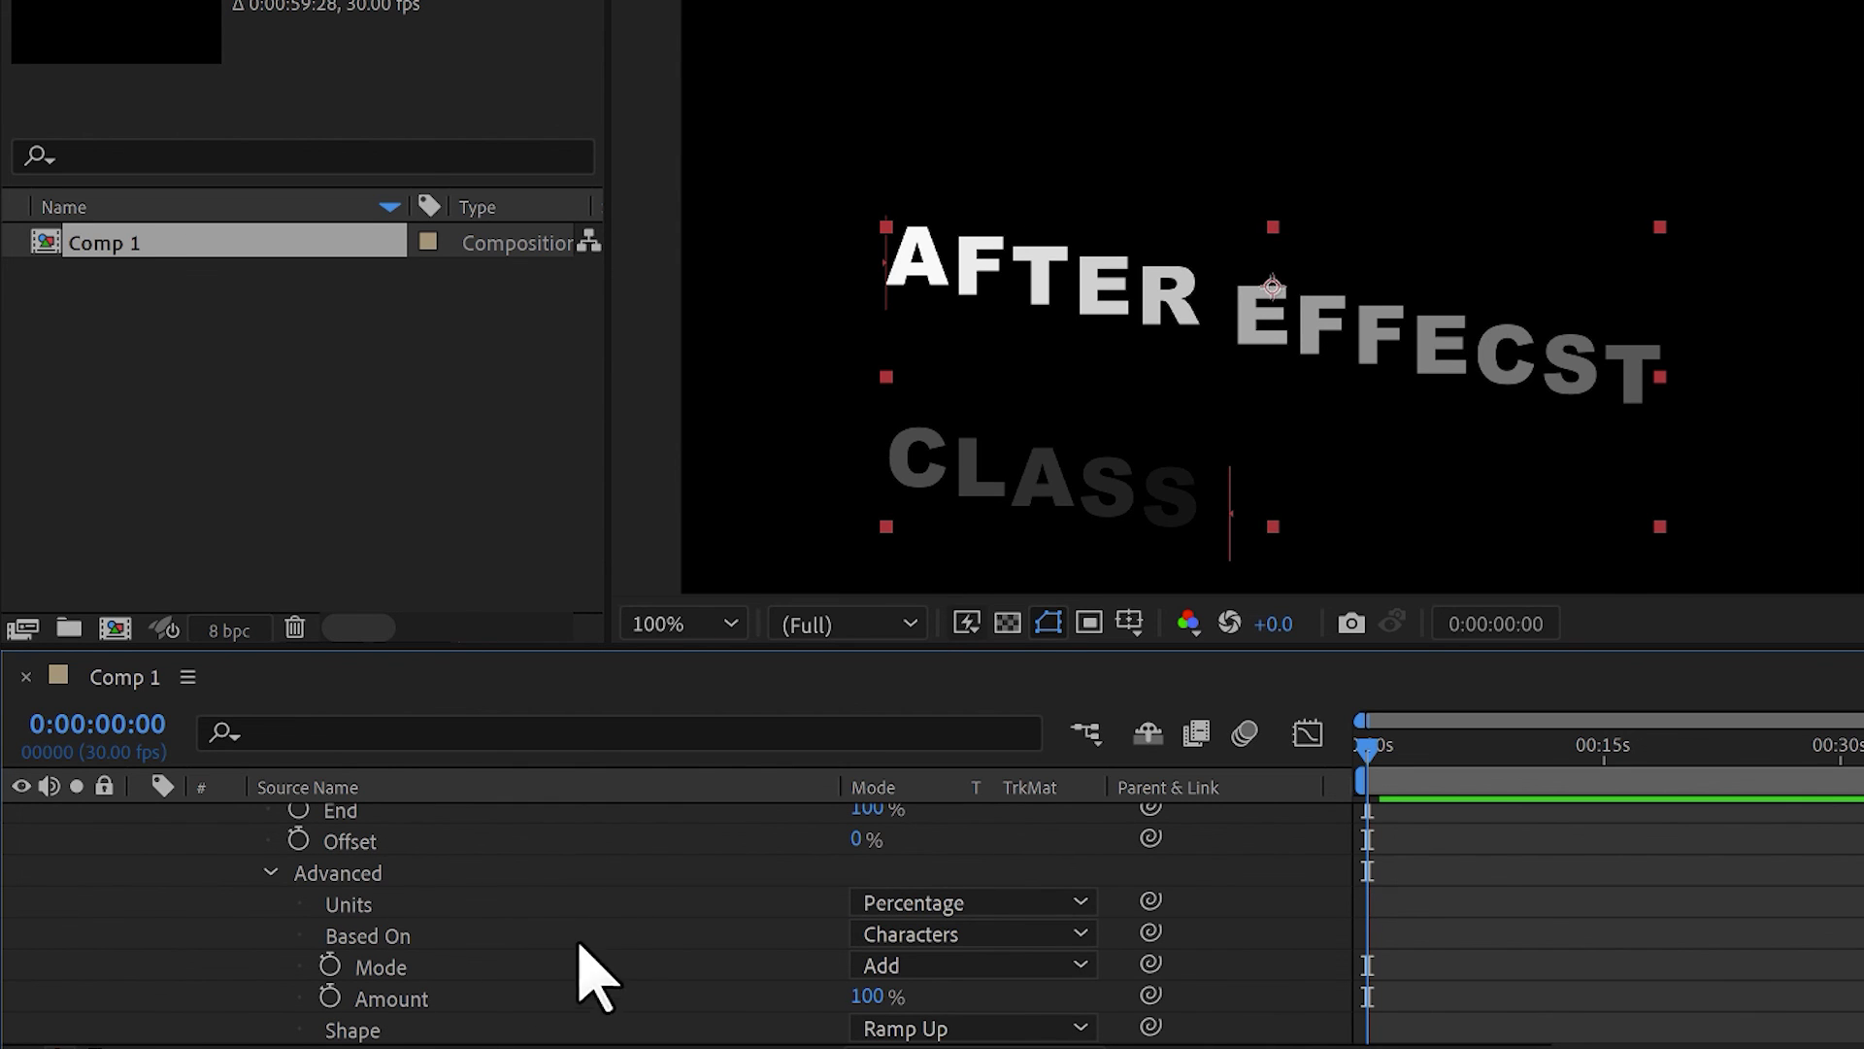
scroll(437, 933, "up", 2)
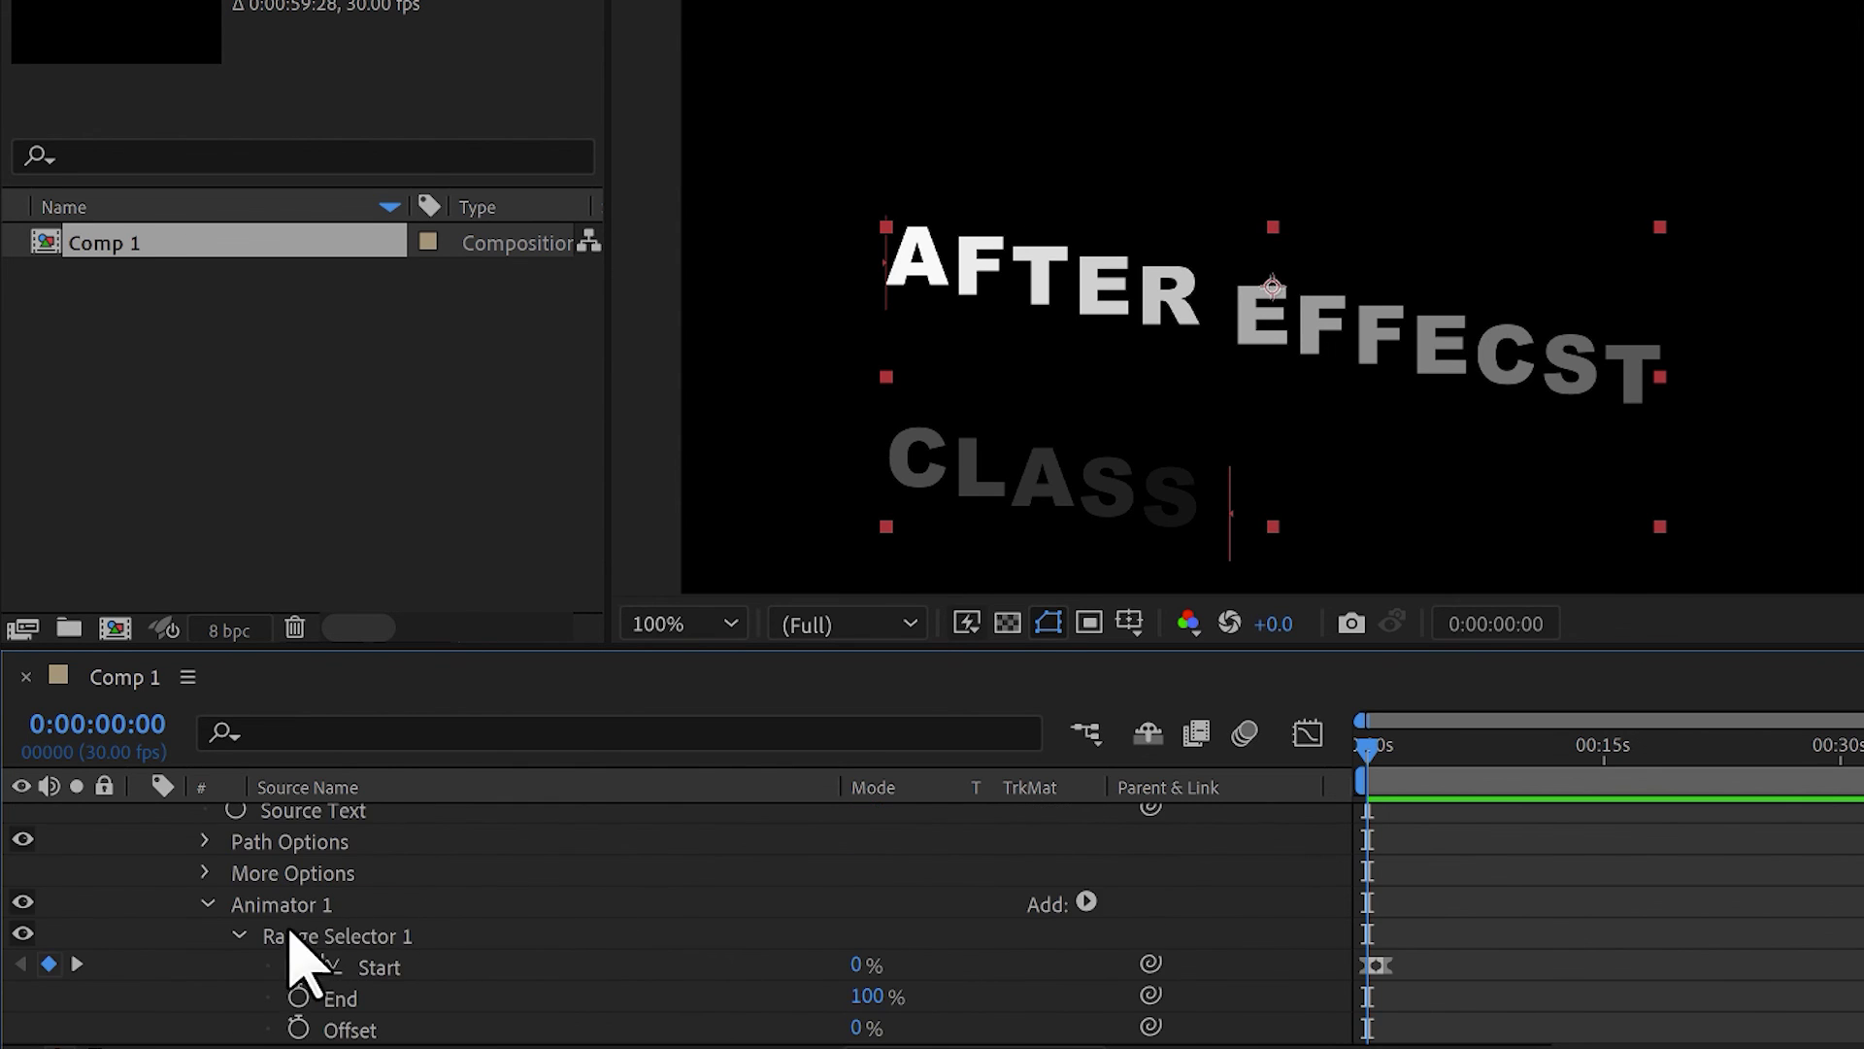
scroll(524, 957, "up", 1)
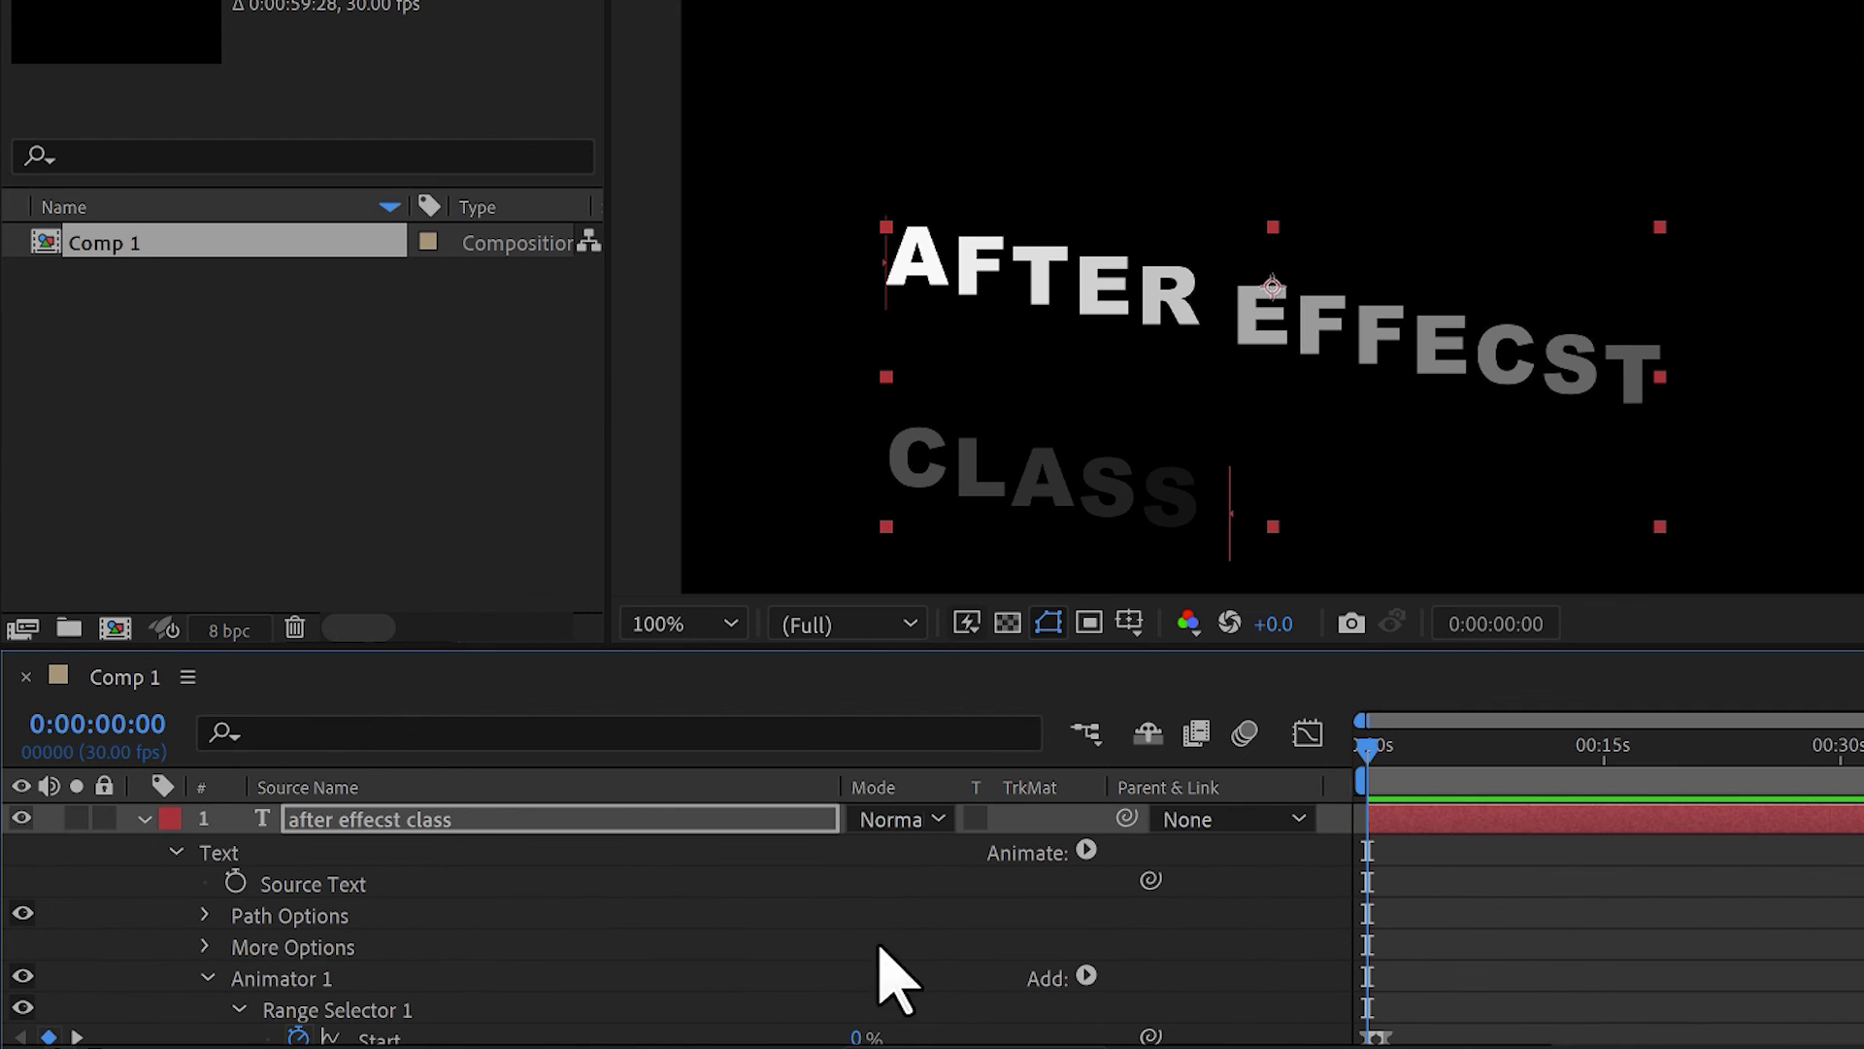
left_click(1087, 851)
left_click(1204, 330)
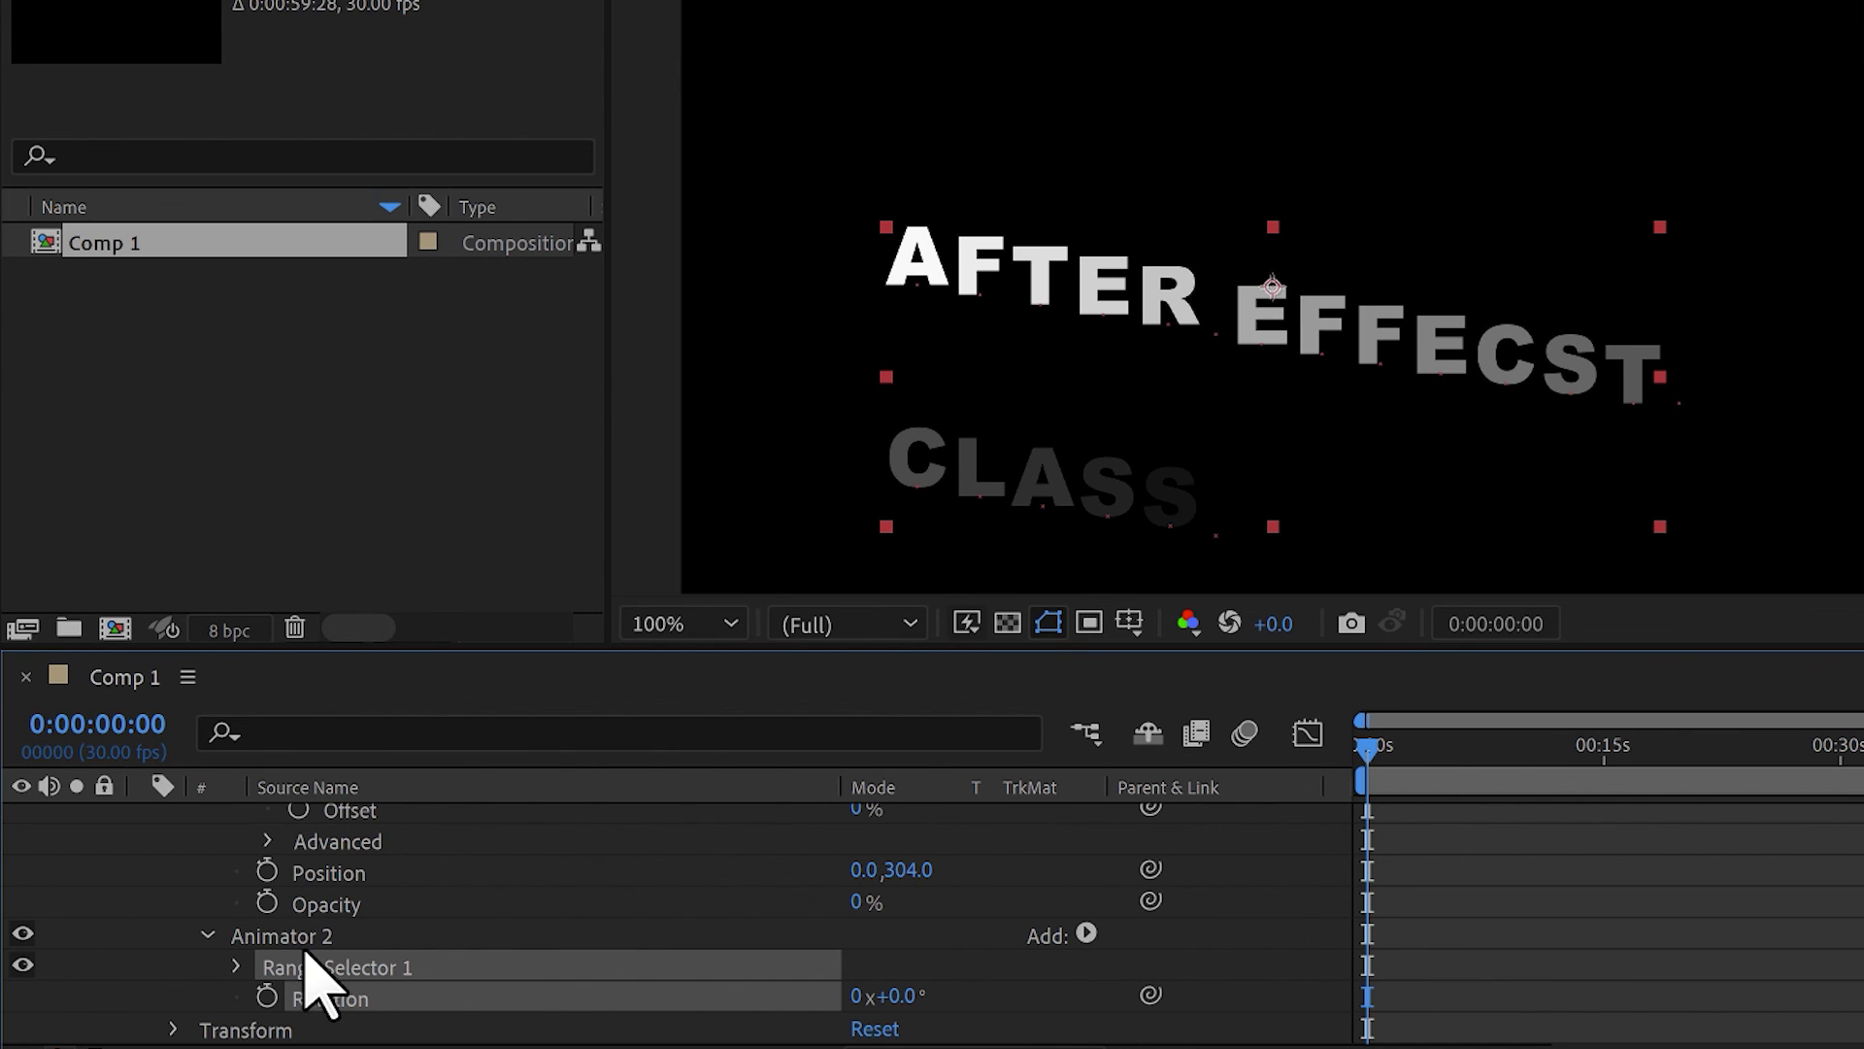
left_click(303, 937)
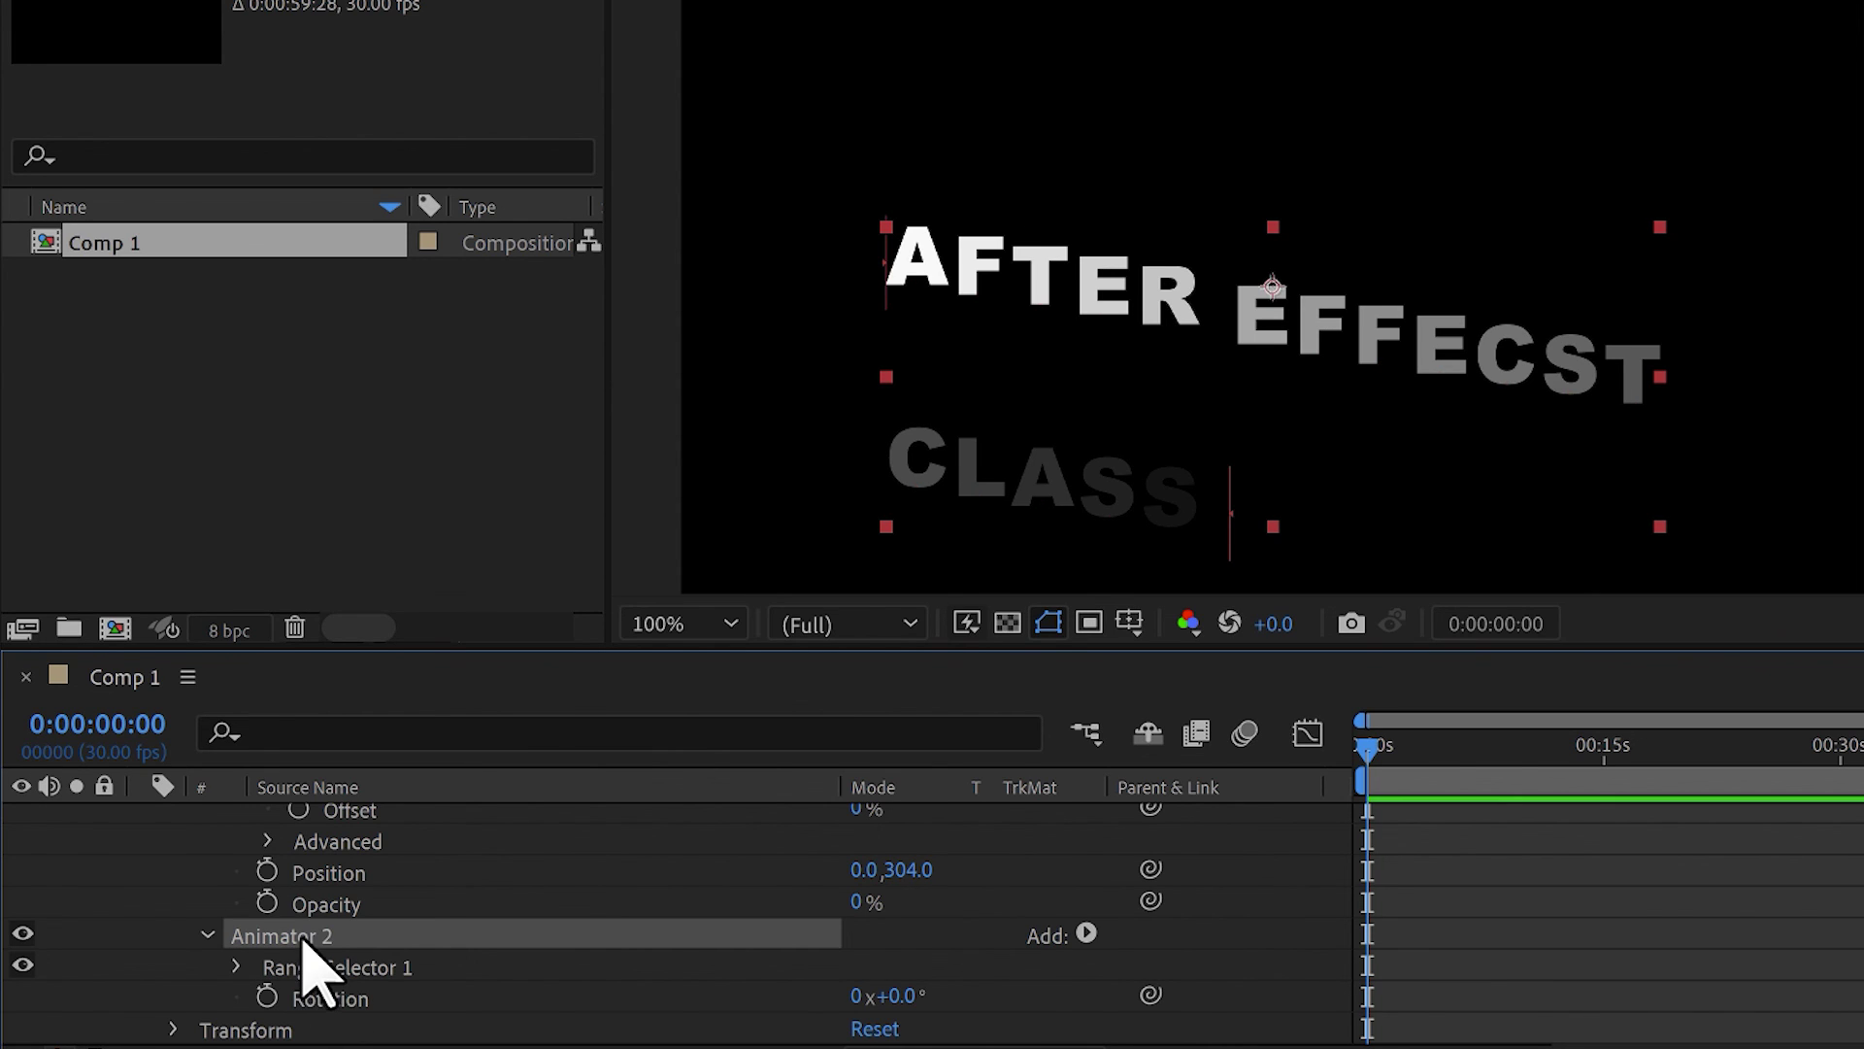
key("Delete")
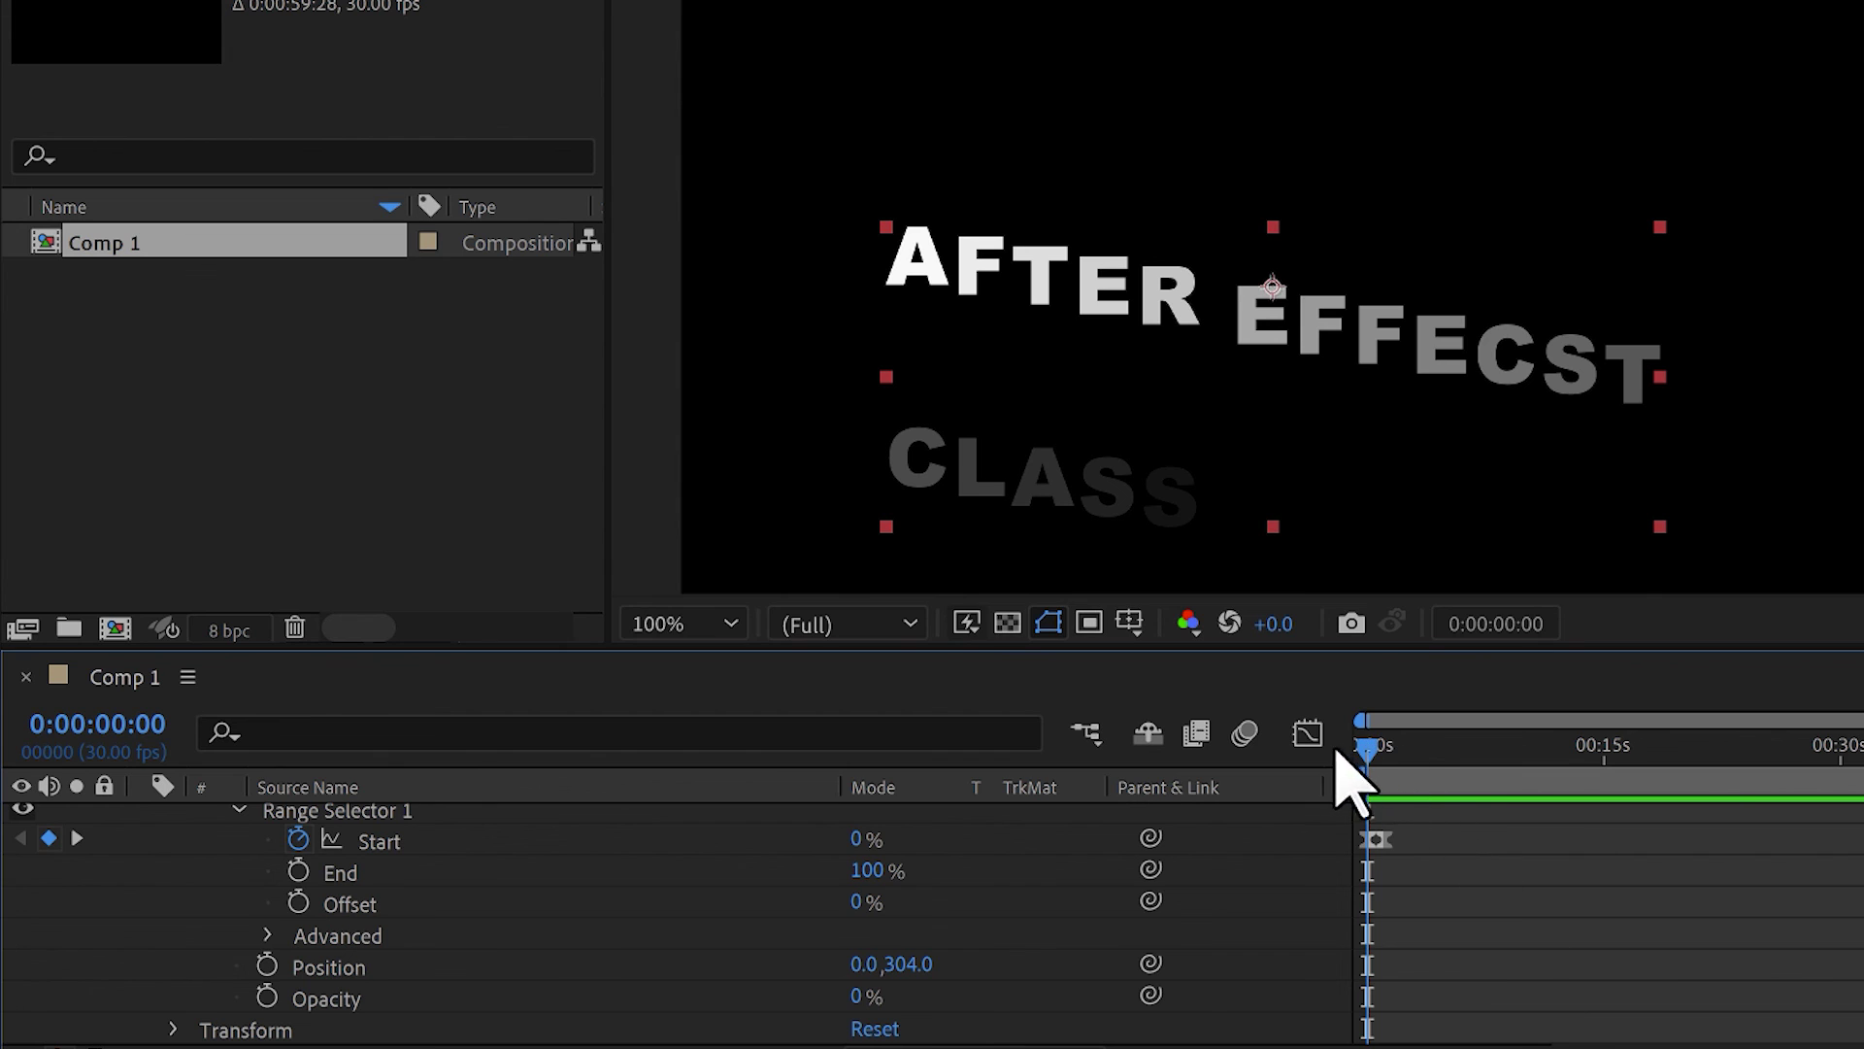
key("space")
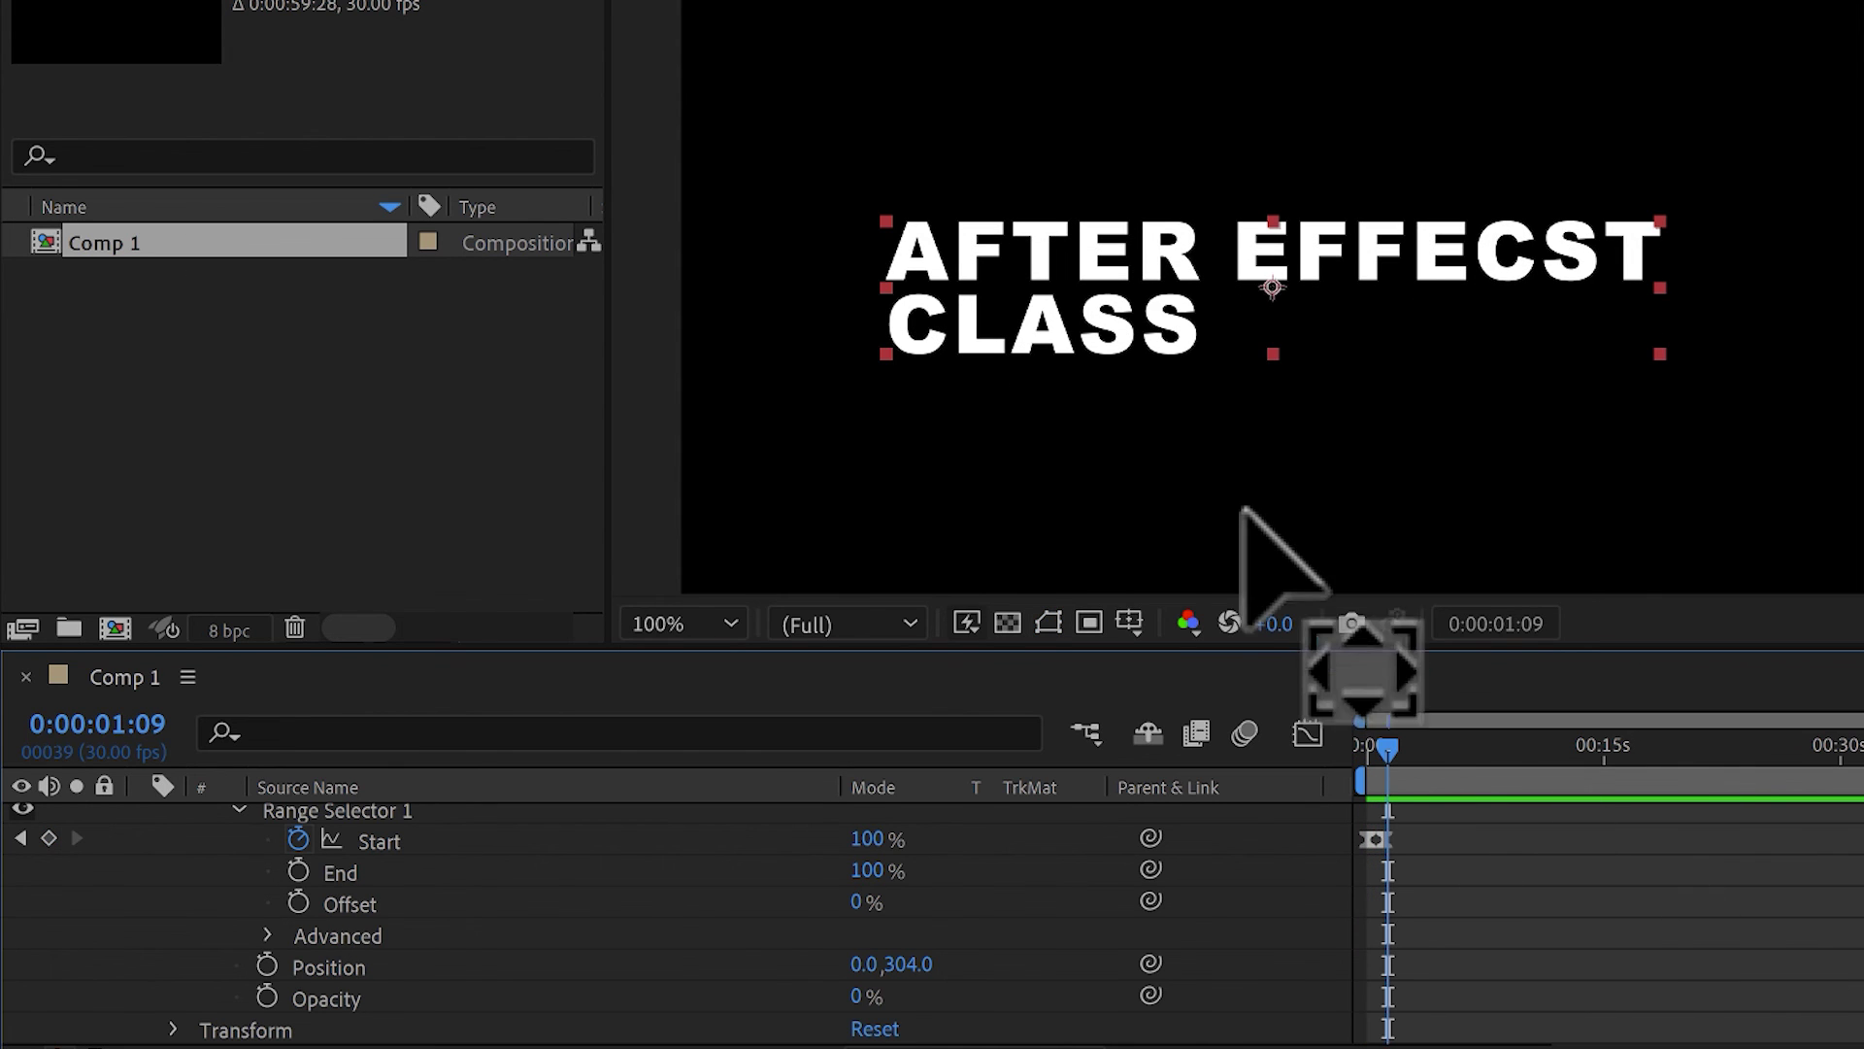